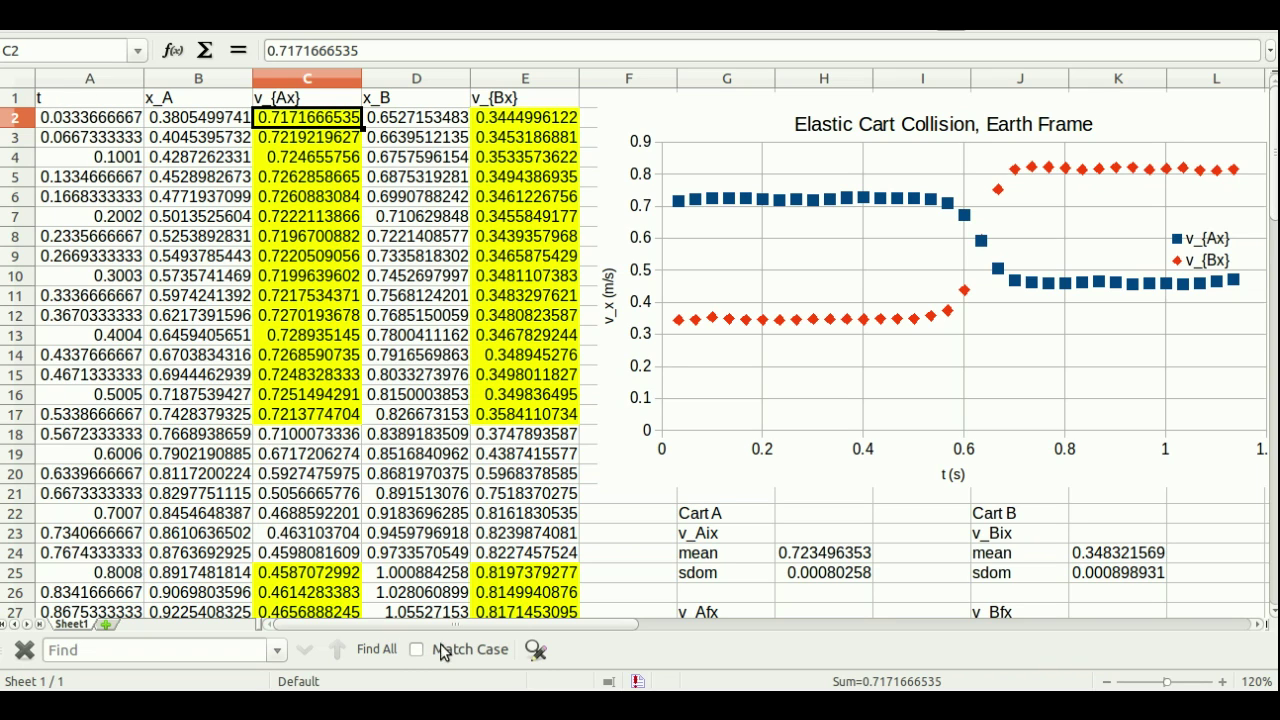
Examine the elastic collision chart and the highlighted pre-collision velocities of both carts in C2:C17 and E2:E17.
left_click_drag(489, 626, 553, 622)
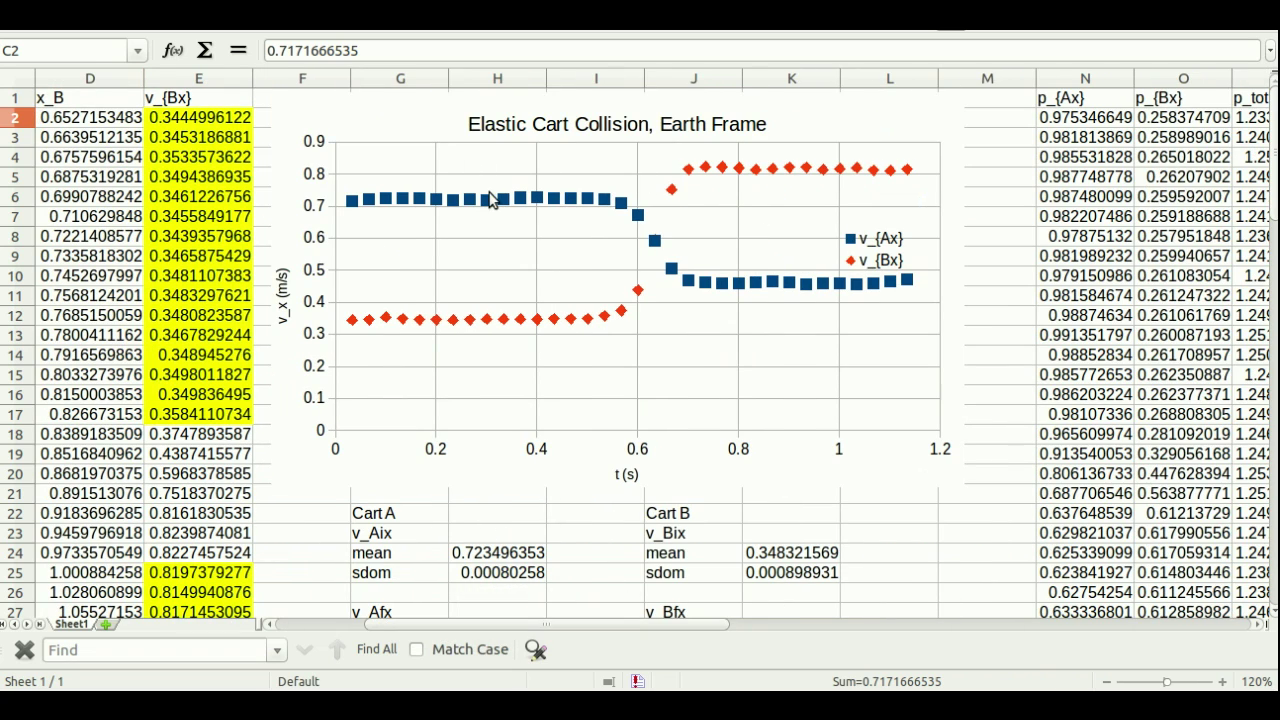
left_click_drag(699, 628, 612, 630)
left_click_drag(318, 122, 300, 430)
left_click_drag(545, 118, 529, 425)
left_click_drag(282, 120, 314, 420)
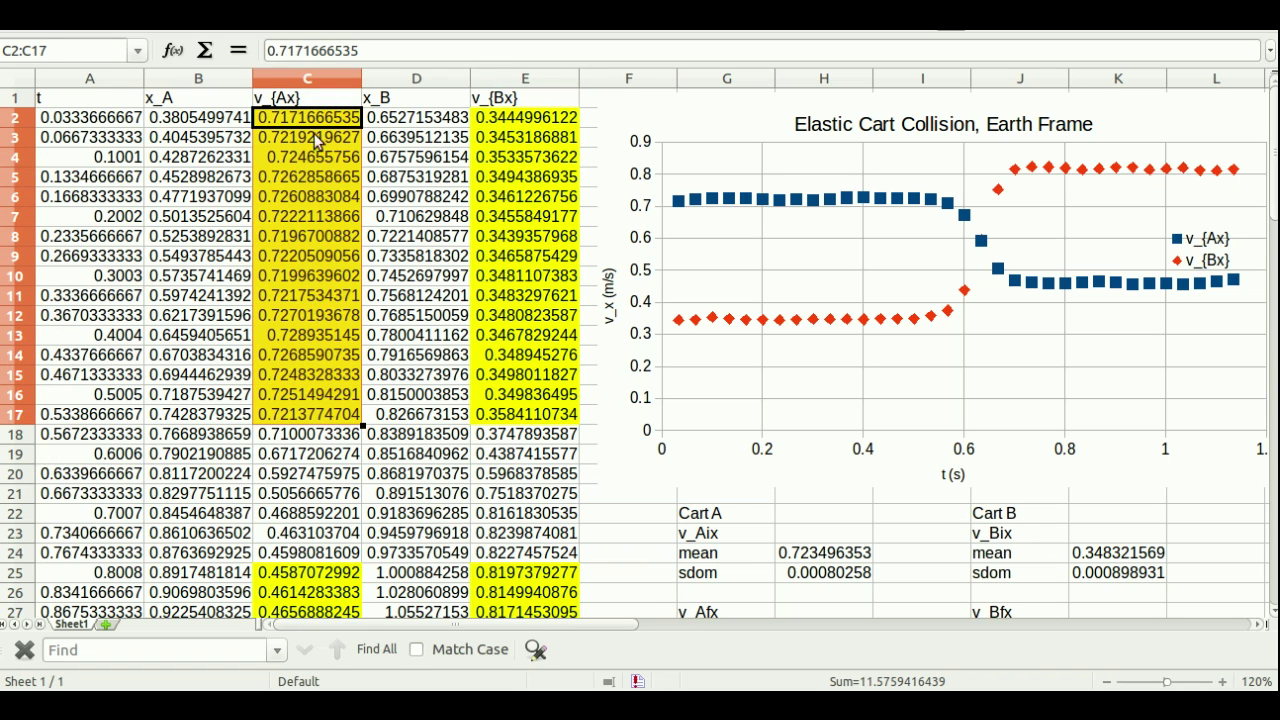
left_click(287, 100)
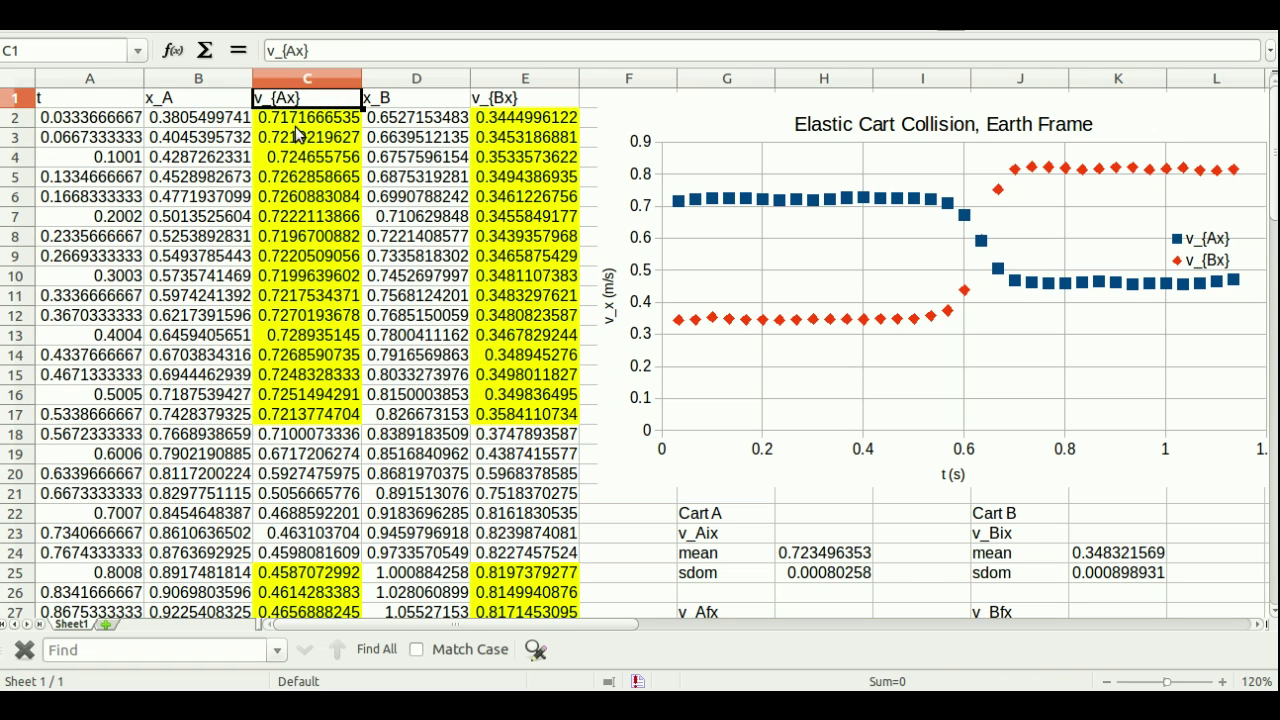
Inspect cart A's highlighted post-collision velocities in C25:C34 and its unhighlighted velocities during the collision in C18:C24.
scroll(320, 276, "down", 5)
left_click_drag(303, 276, 307, 454)
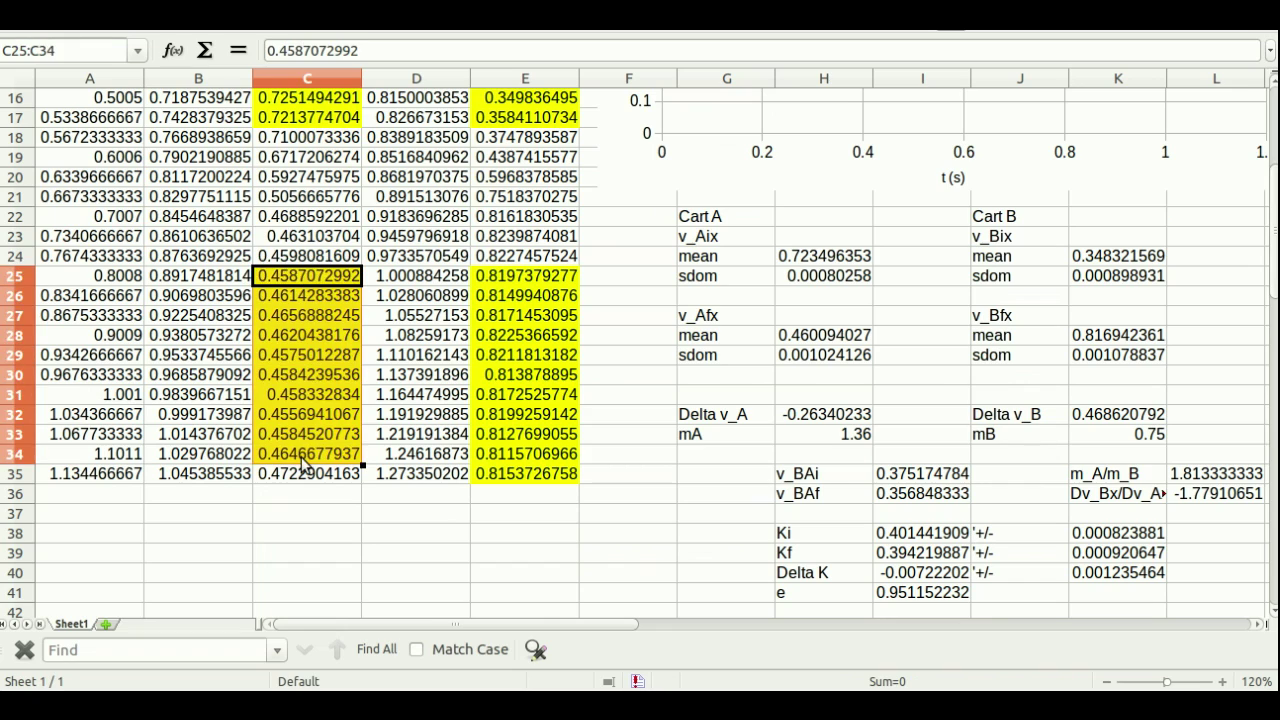
key("Down")
scroll(303, 320, "up", 3)
left_click_drag(303, 318, 305, 437)
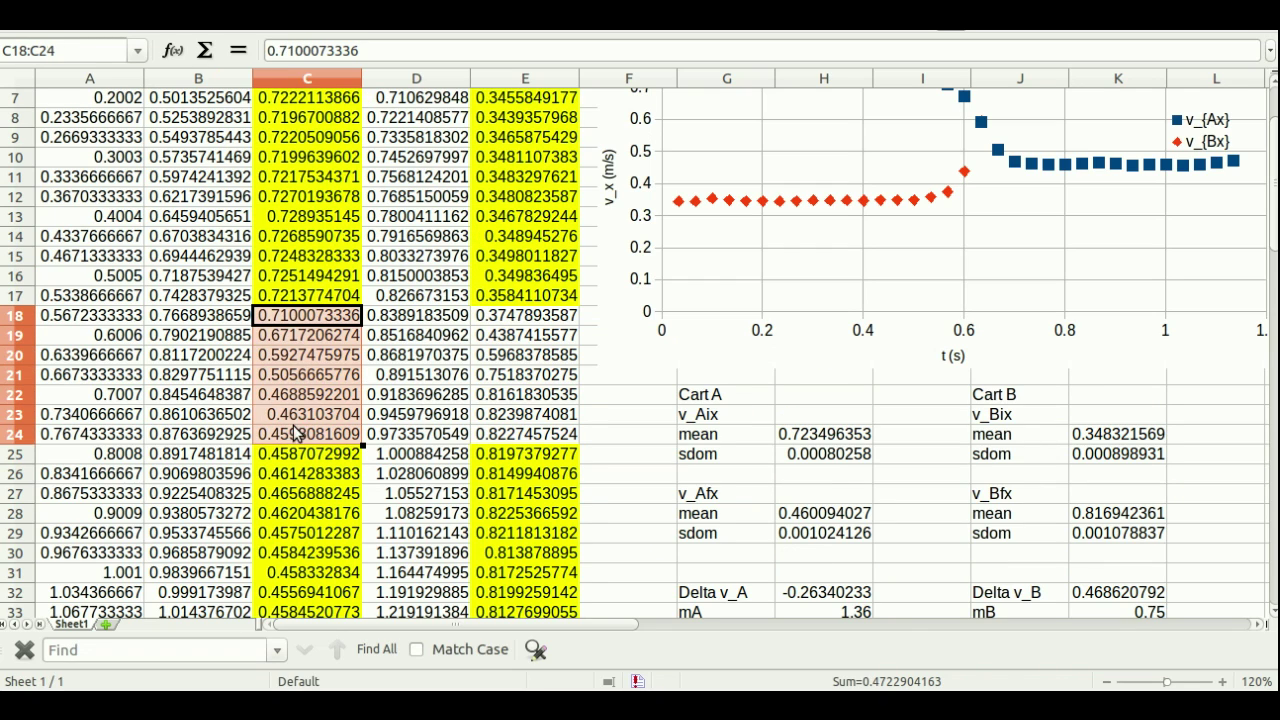
scroll(500, 420, "up", 2)
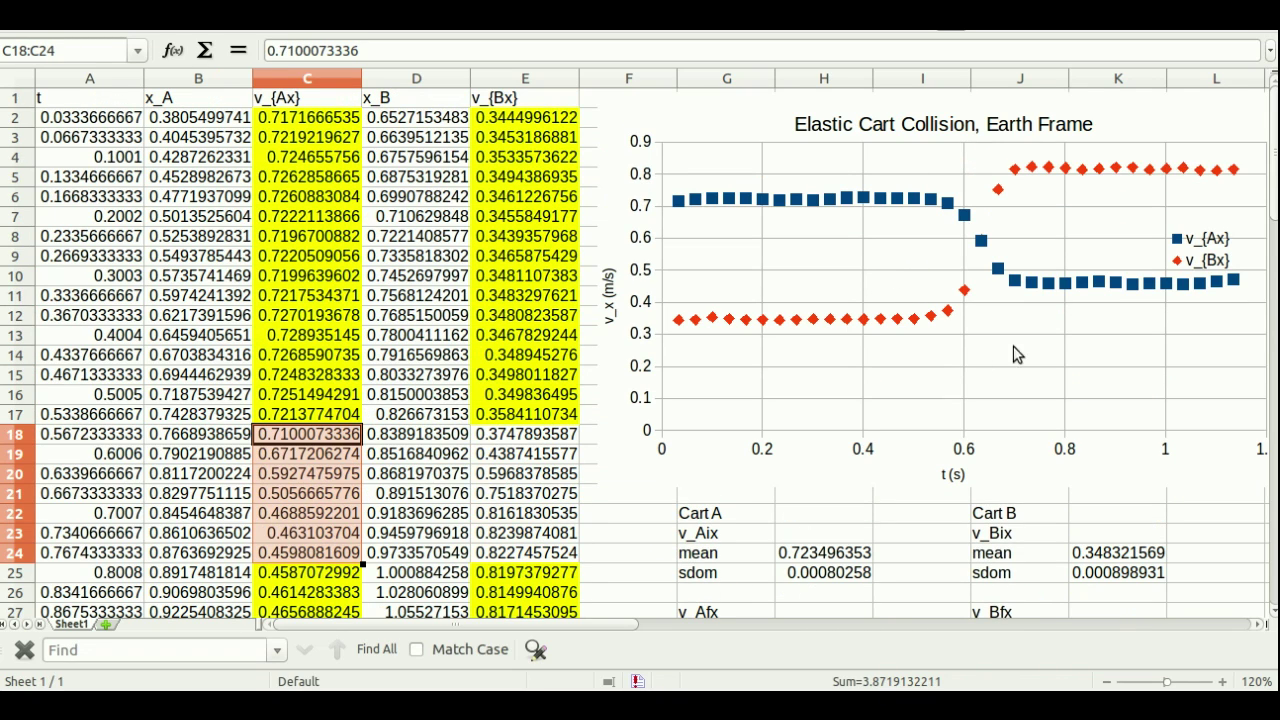
Compare cart A's velocities during the collision in C18:C24 with its pre-collision velocities in C2:C17.
scroll(420, 425, "down", 1)
scroll(420, 425, "down", 2)
left_click(307, 275)
left_click_drag(307, 256, 297, 375)
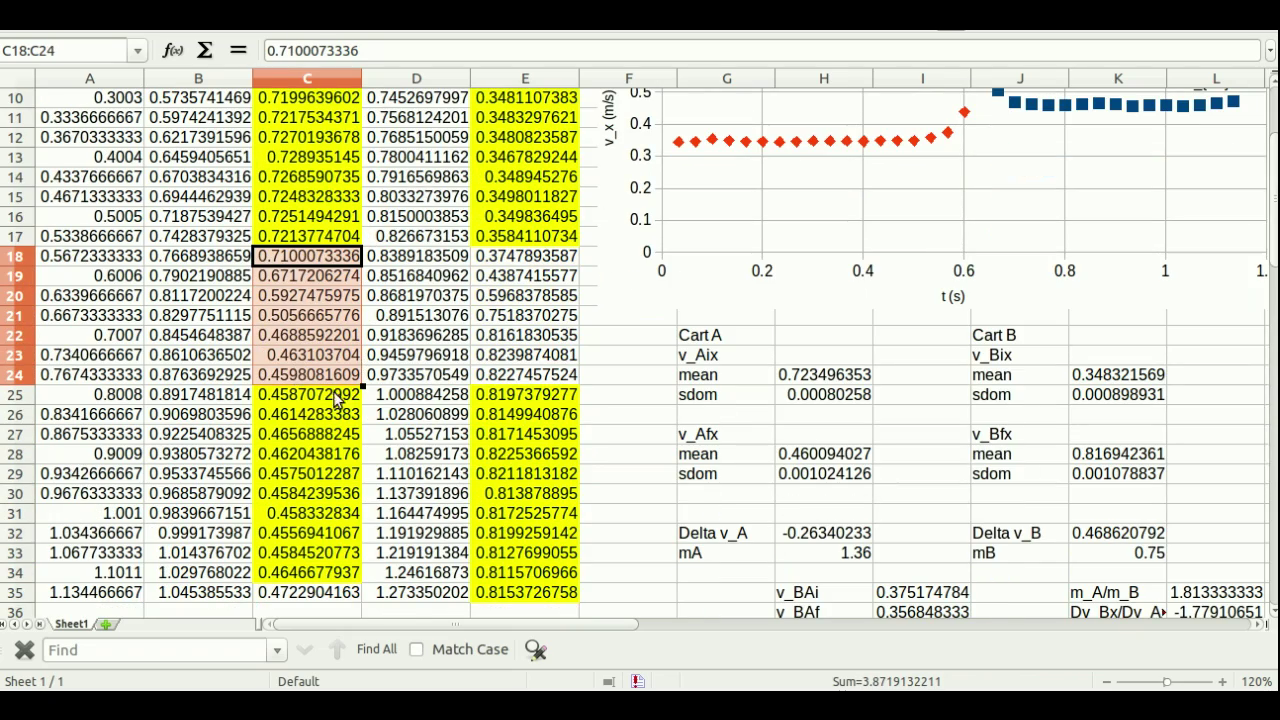
scroll(372, 423, "up", 3)
left_click(313, 238)
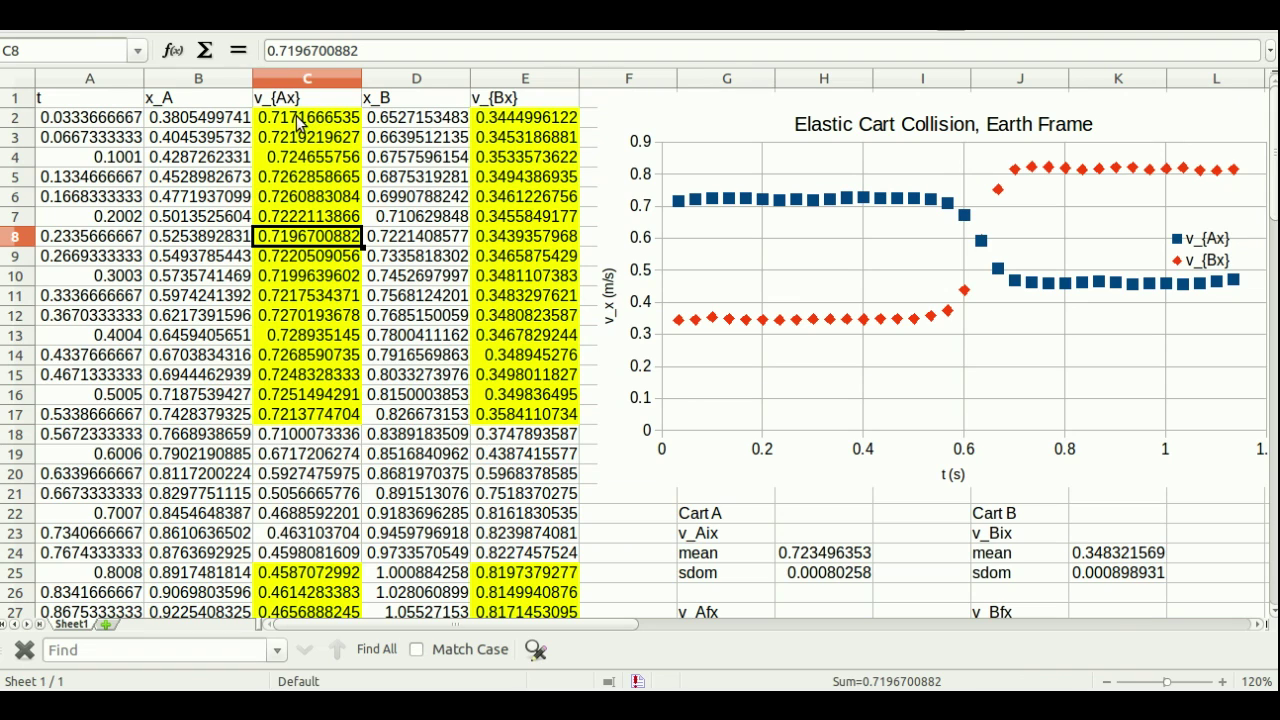
left_click_drag(297, 121, 300, 414)
left_click(310, 259)
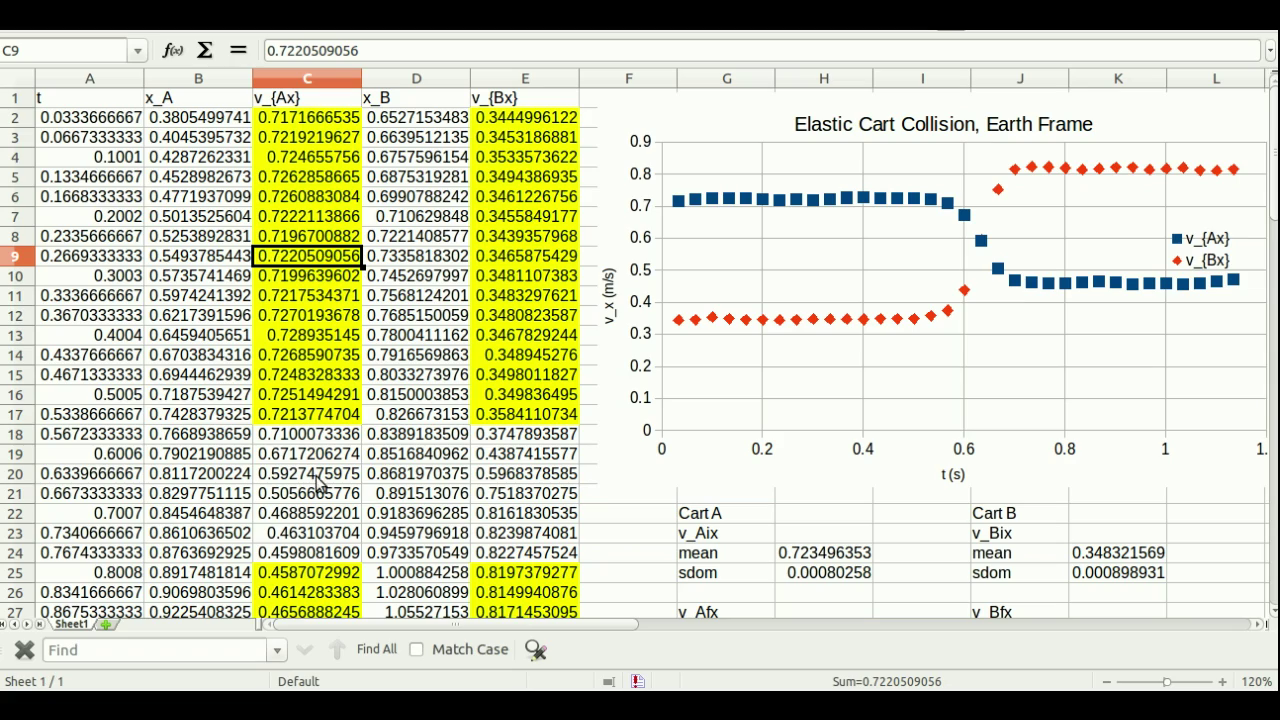
Inspect the AVERAGE formulas for the initial and final mean velocities of carts A and B in H24, K24, H28 and K28.
scroll(312, 200, "down", 5)
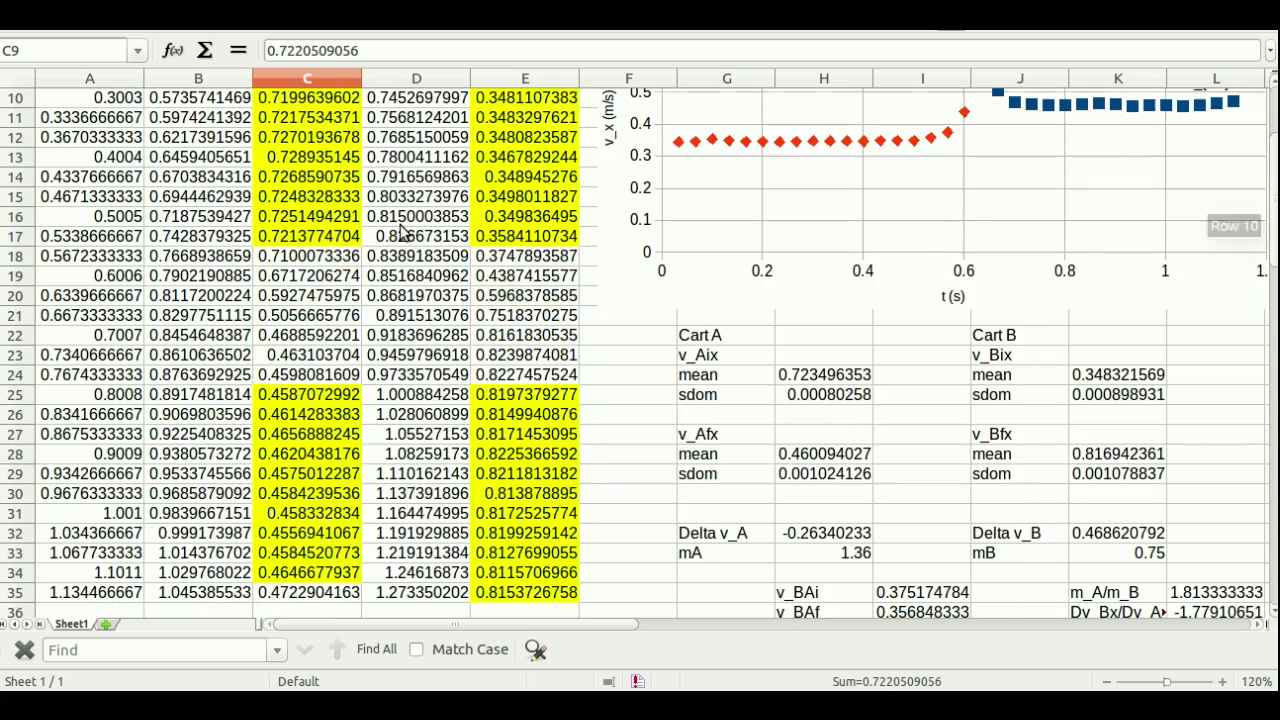
scroll(462, 350, "down", 1)
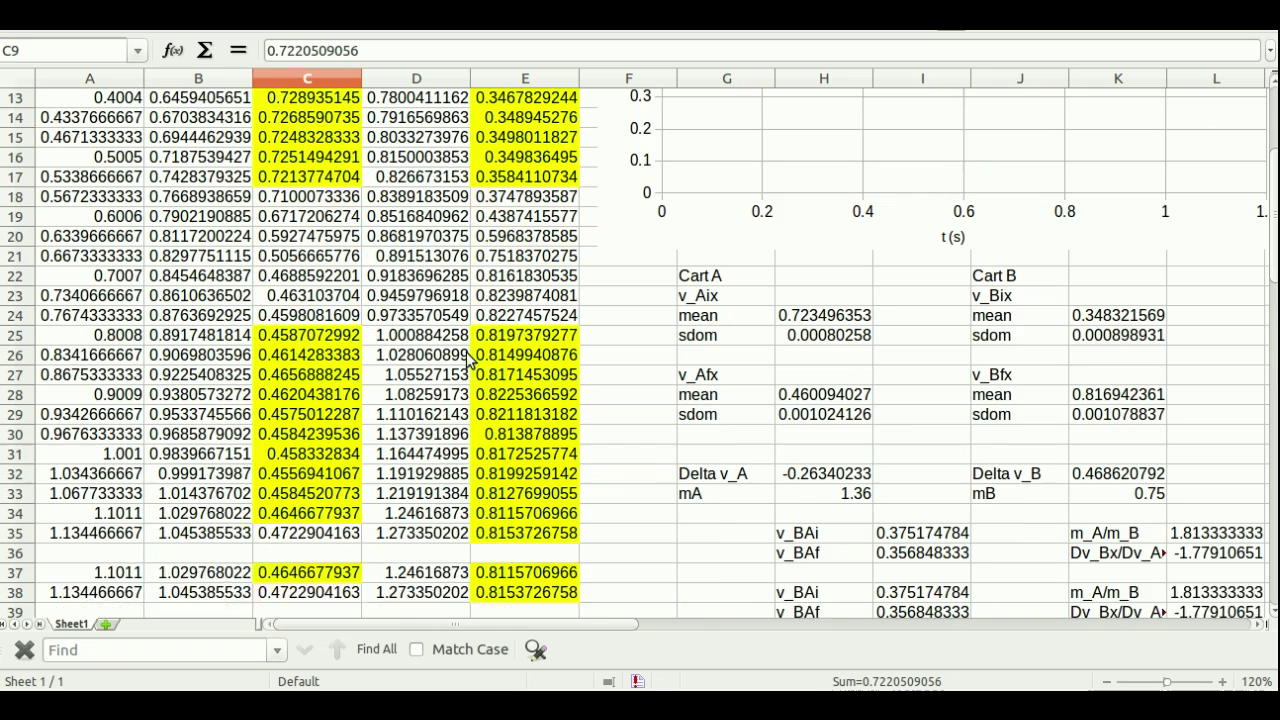
left_click_drag(454, 623, 520, 623)
left_click(512, 318)
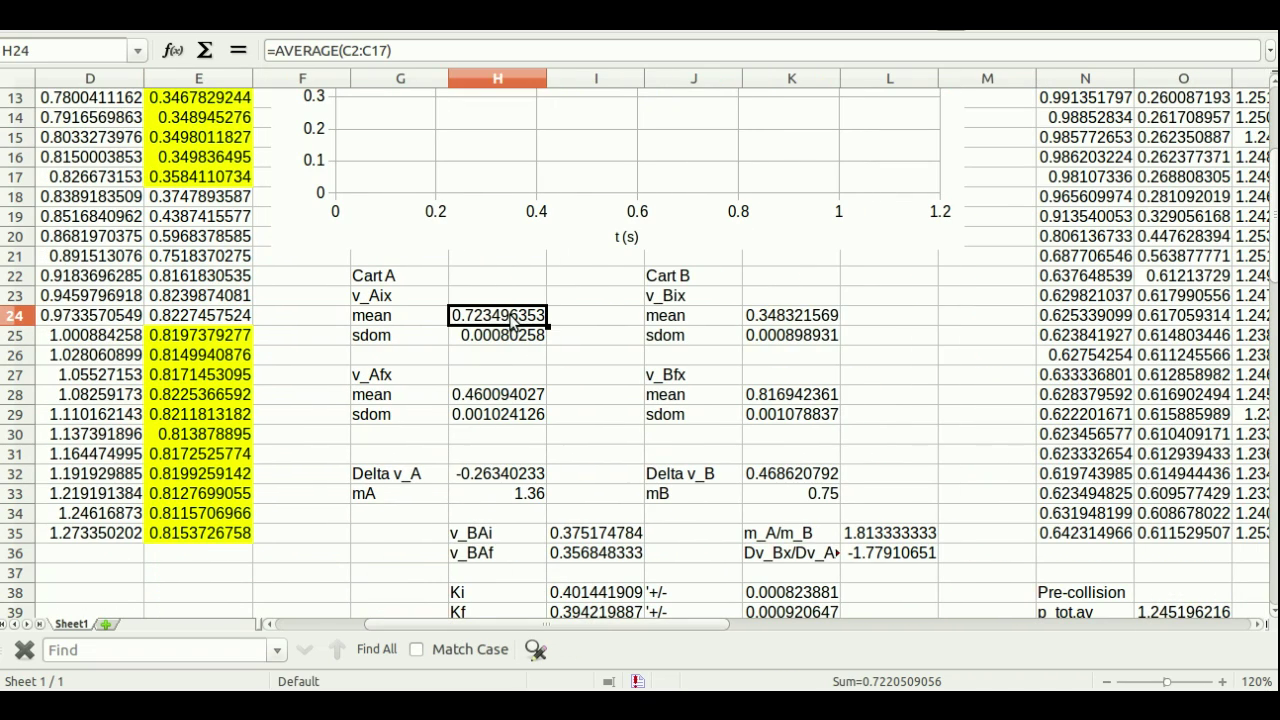
left_click(770, 316)
left_click(492, 318)
left_click(826, 318)
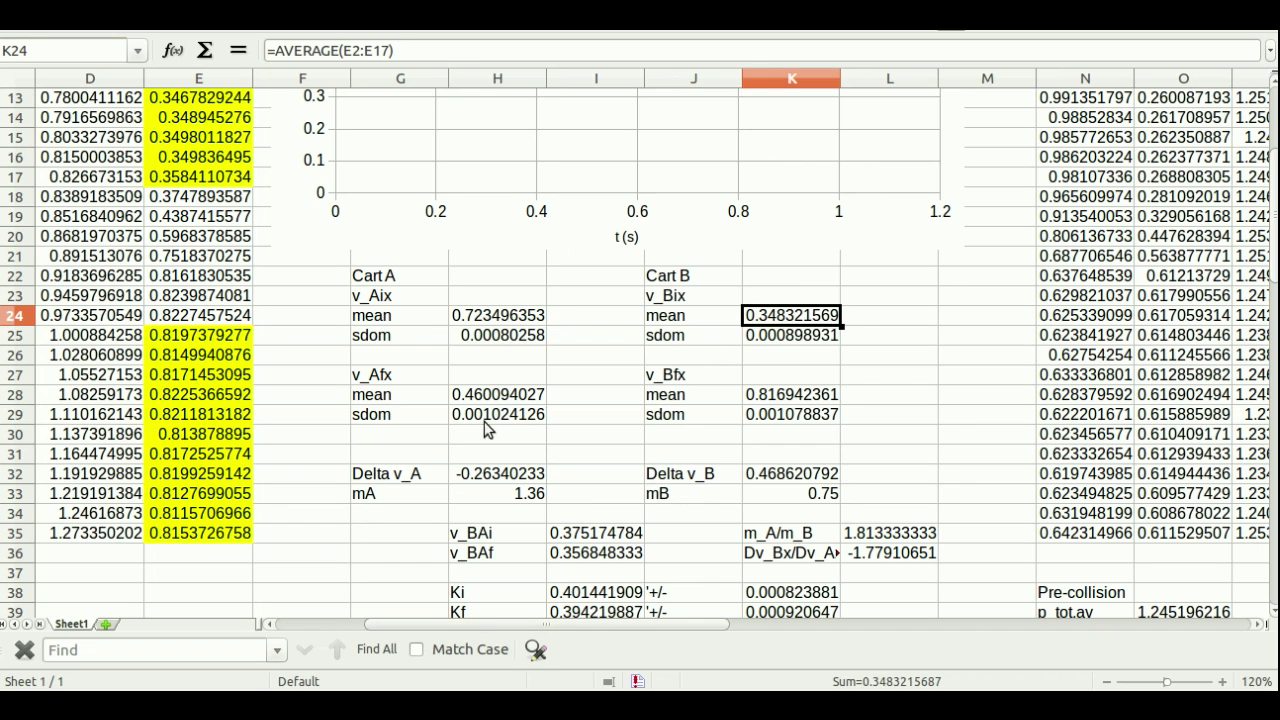
left_click(497, 402)
left_click(756, 402)
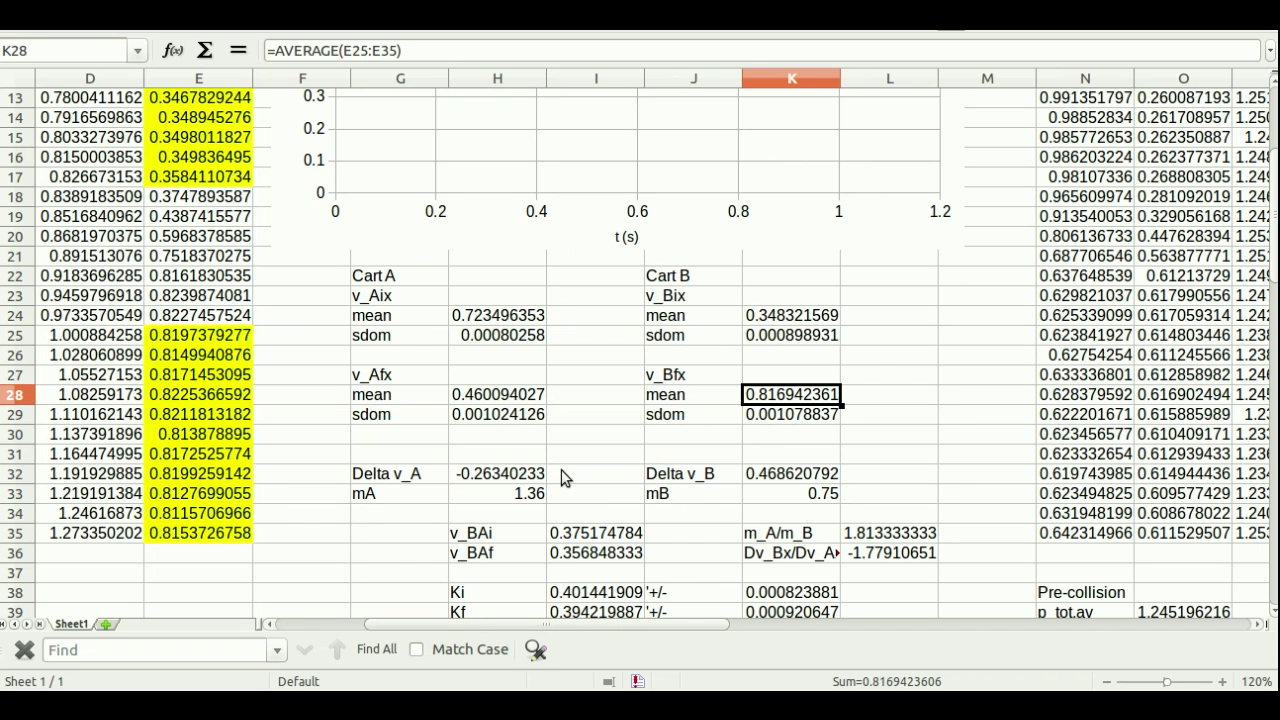
Enlarge the sheet to 160% and inspect the sdom formulas for v_Aix in H25 and v_Bfx in K29.
scroll(755, 335, "up", 4, "ctrl")
left_click_drag(582, 626, 605, 626)
left_click(518, 260)
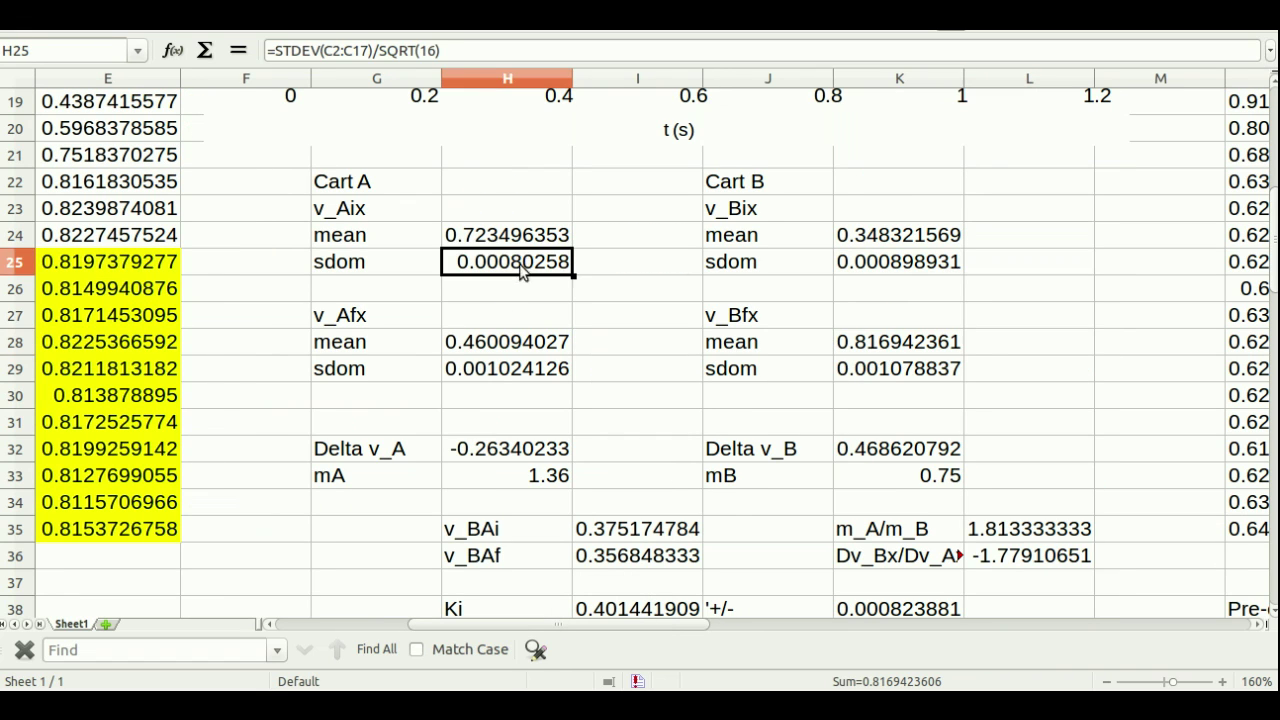
left_click(898, 368)
scroll(640, 248, "down", 2)
scroll(651, 320, "up", 2)
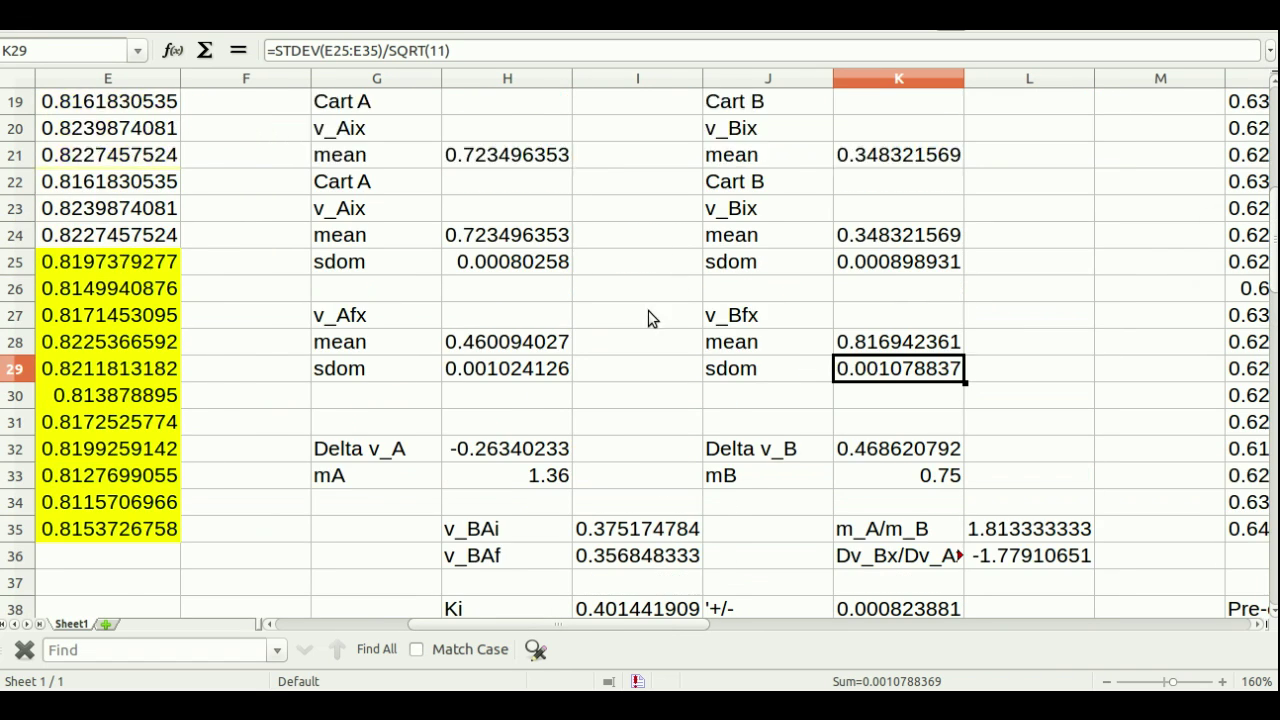
Review the cart masses mA in H33 and mB in K33.
scroll(617, 349, "down", 1)
left_click(526, 395)
left_click(890, 397)
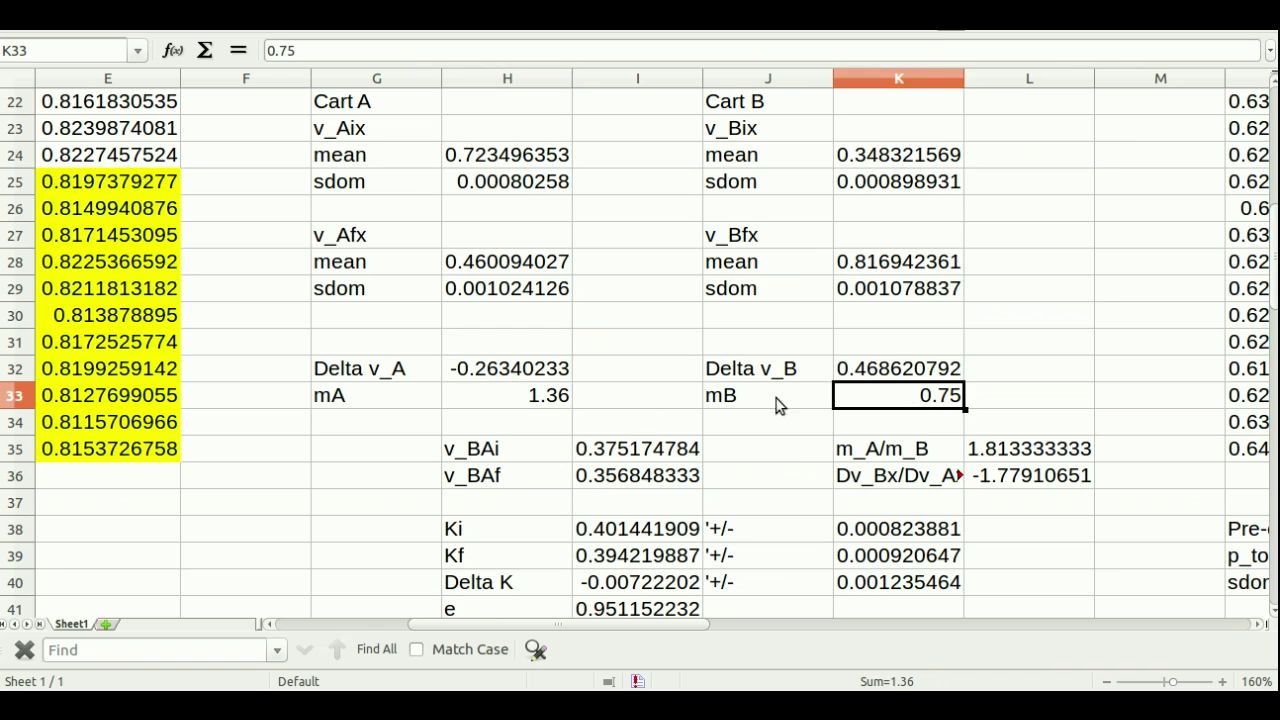
left_click(495, 405)
left_click(900, 405)
scroll(880, 393, "down", 2)
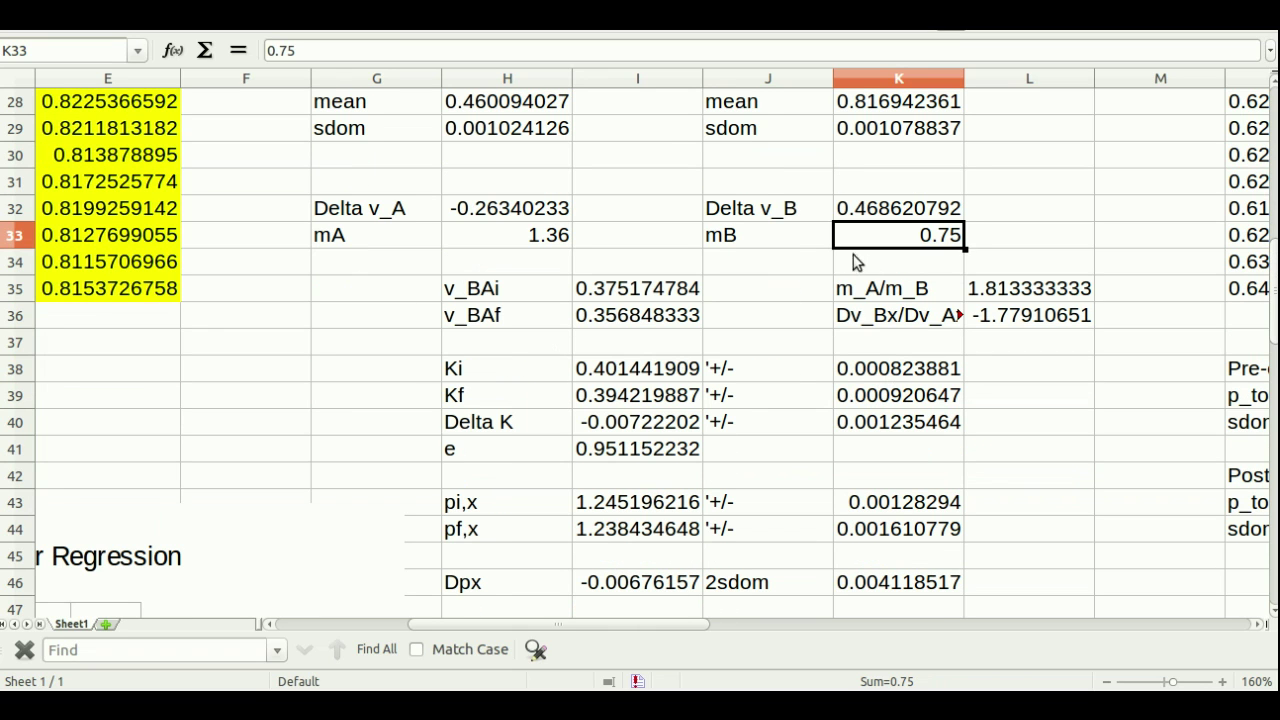
left_click(488, 244)
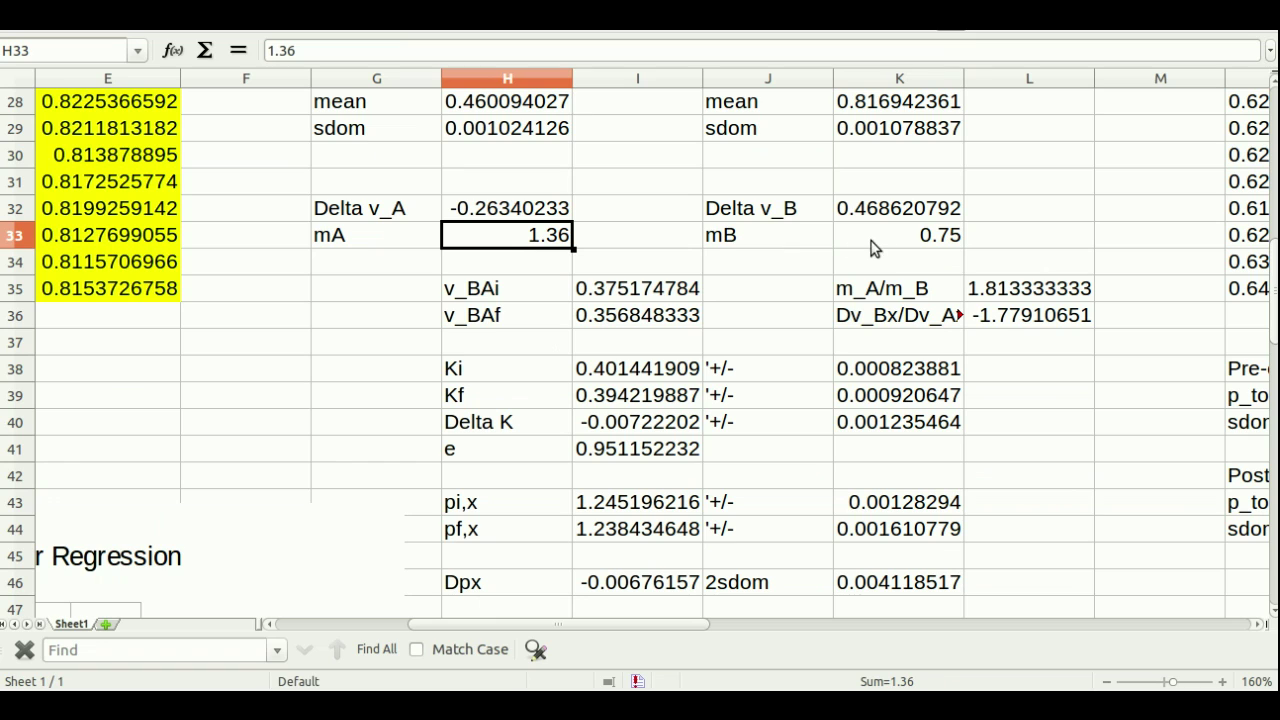
Inspect the m_A/m_B ratio formula in L35 and cart A's final velocity mean and sdom in H28:H29.
left_click(874, 290)
left_click(1020, 292)
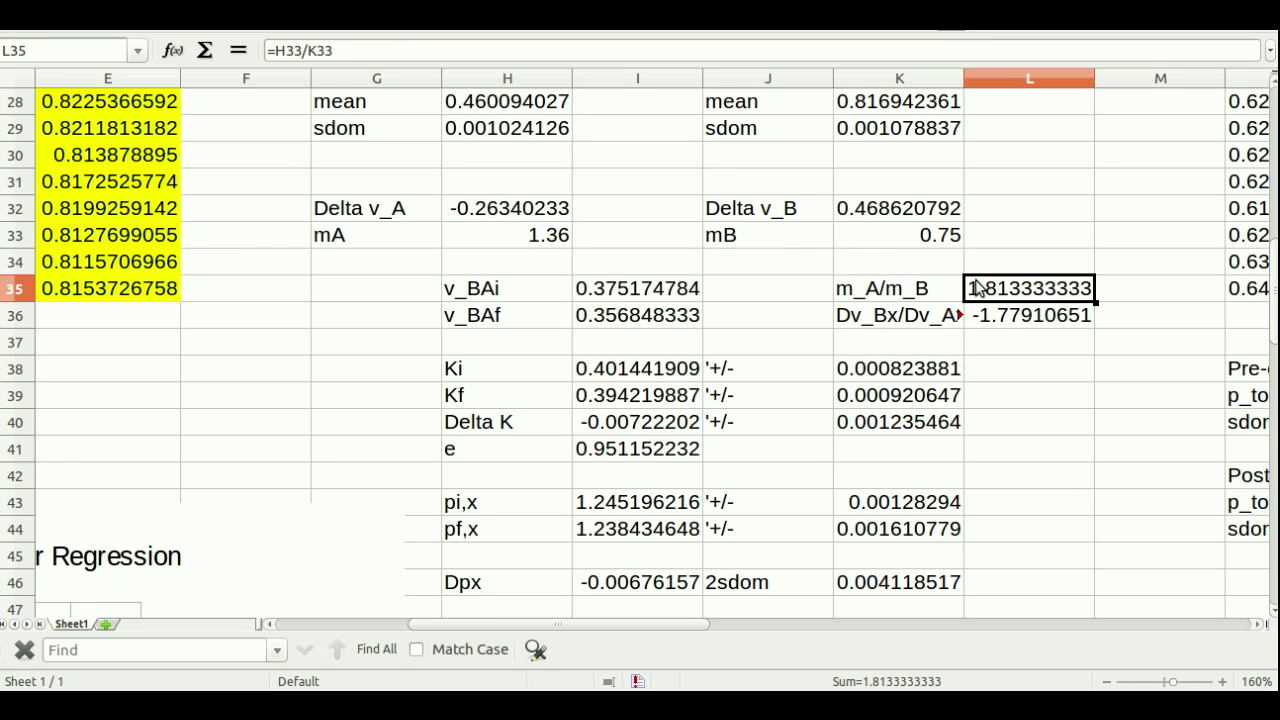
scroll(943, 337, "up", 3)
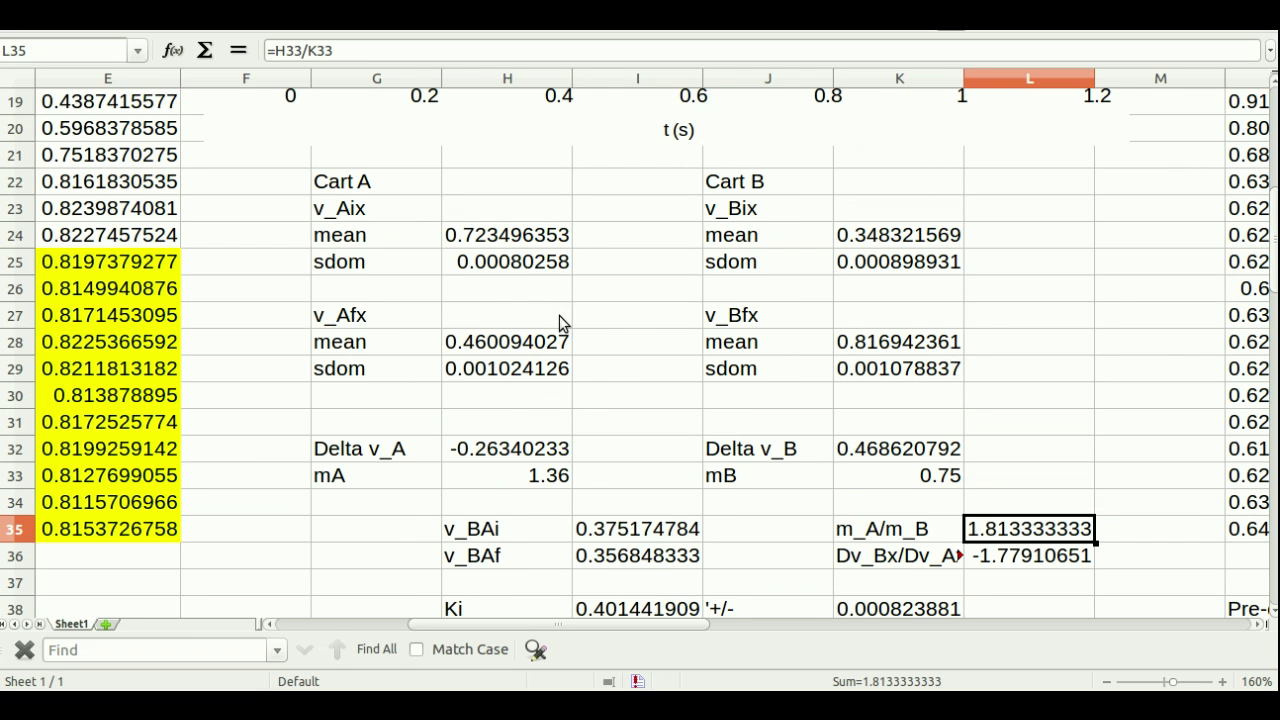
scroll(622, 321, "down", 1)
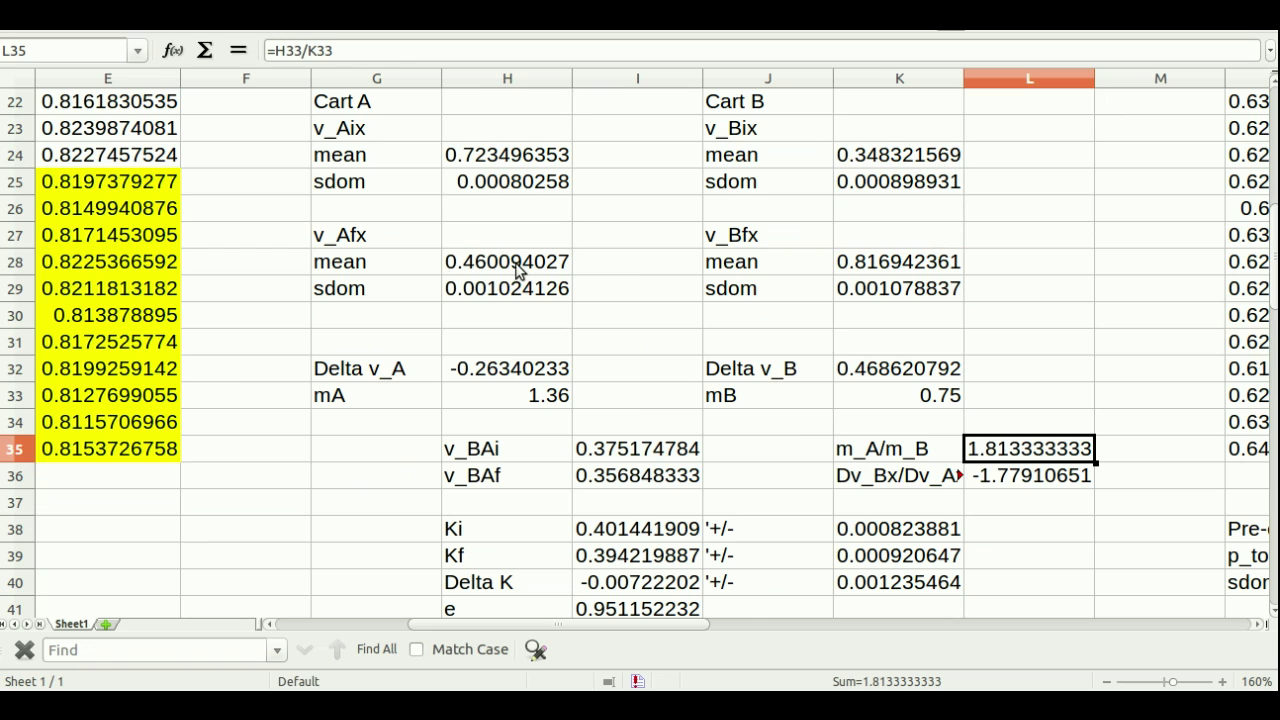
left_click_drag(520, 266, 507, 280)
left_click(508, 295)
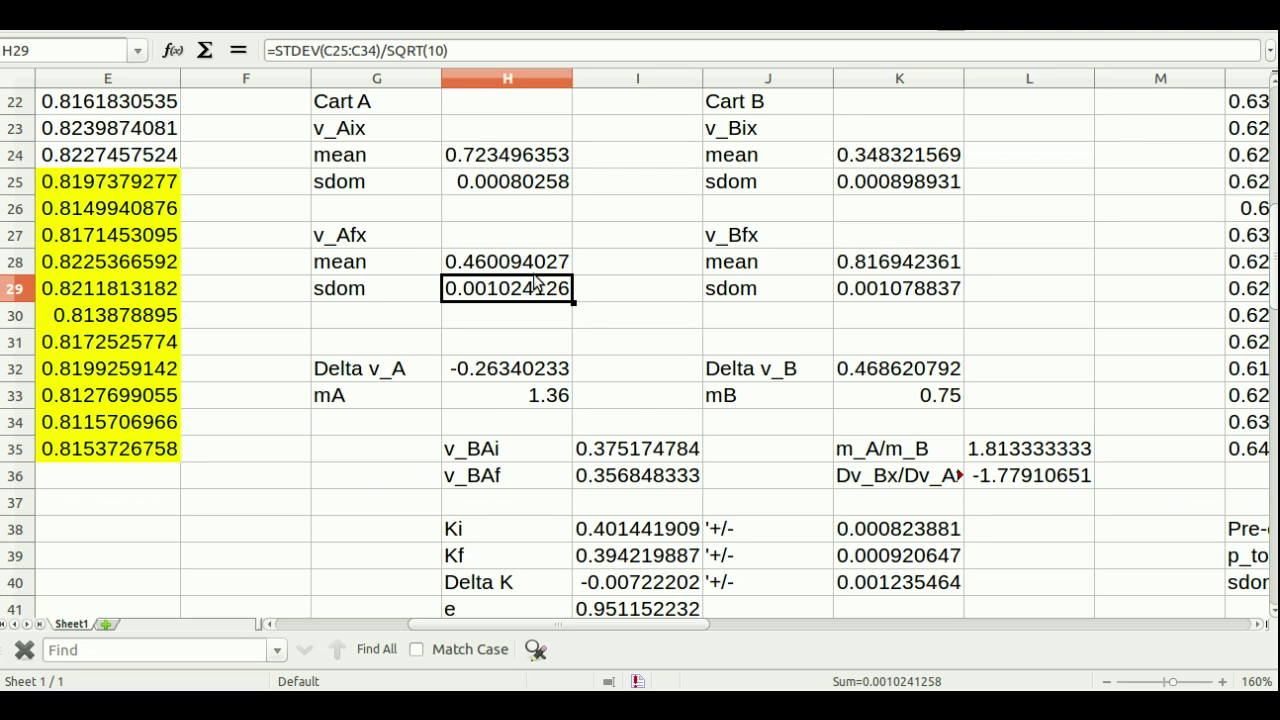
Inspect the Dv_Bx/Dv_Ax velocity-change ratio formula in L36 and compare its value with the mass ratio in L35.
scroll(750, 320, "down", 2)
left_click(910, 328)
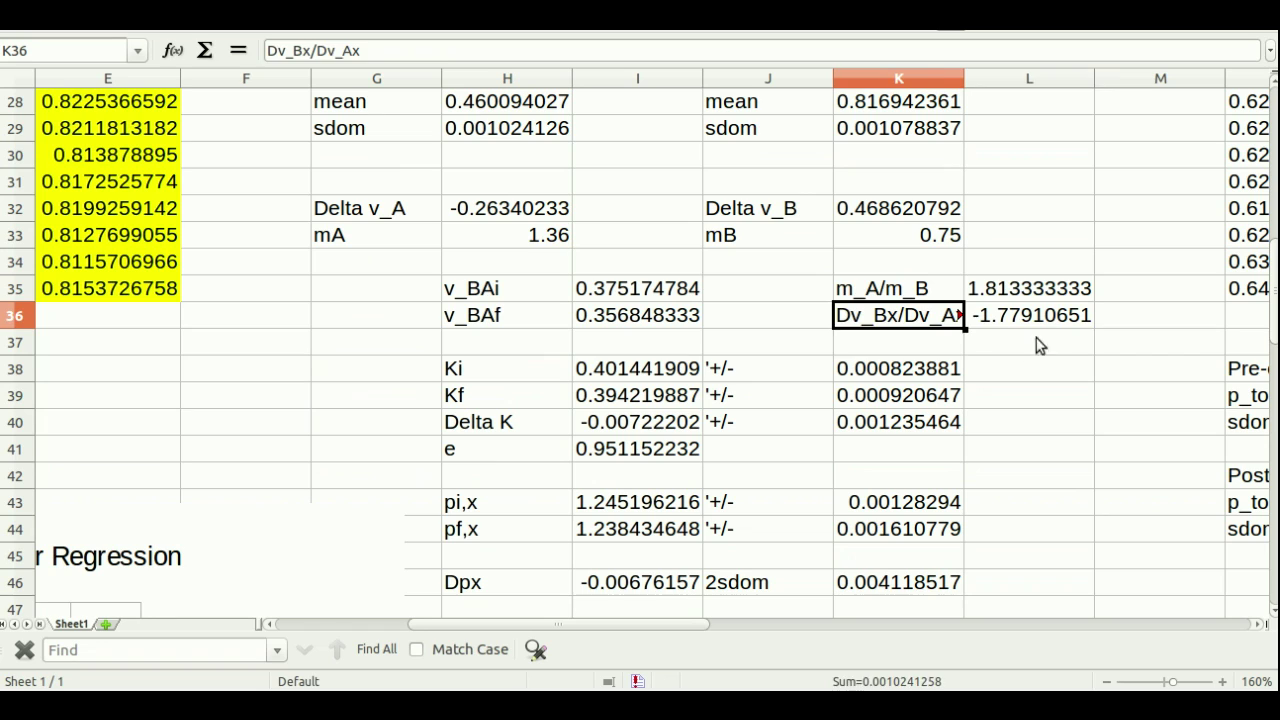
left_click(1042, 318)
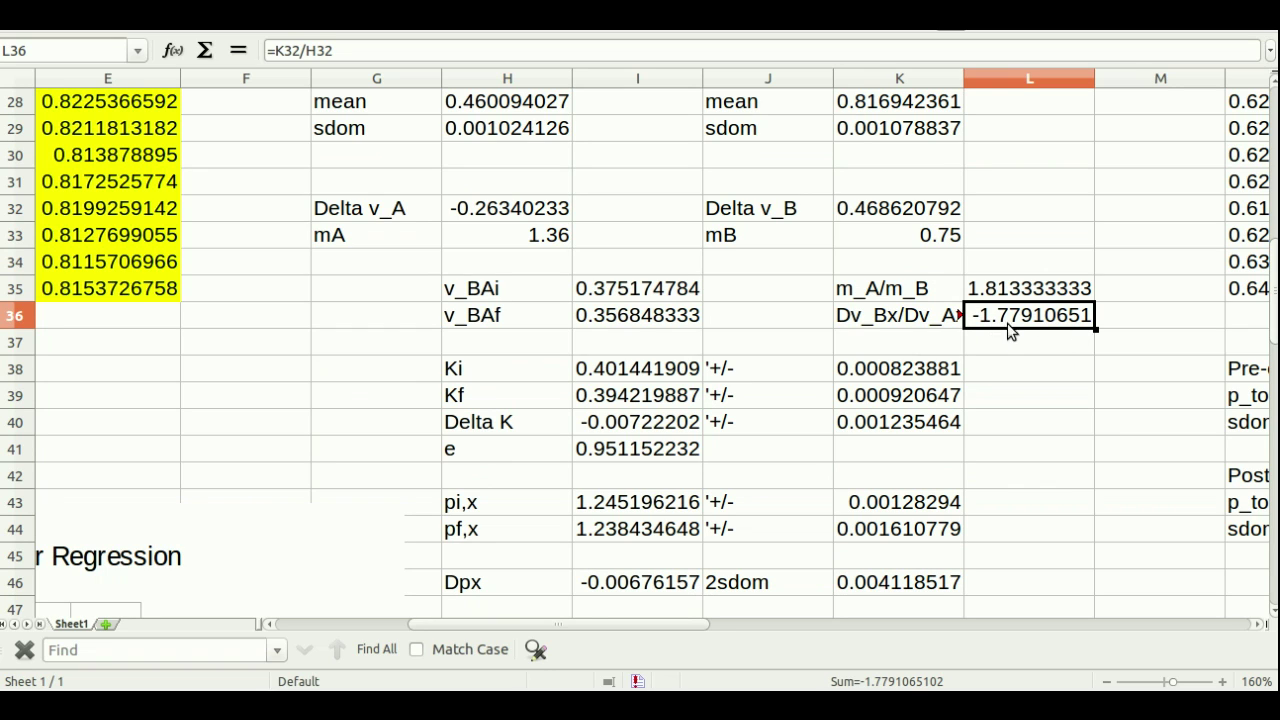
key("Up")
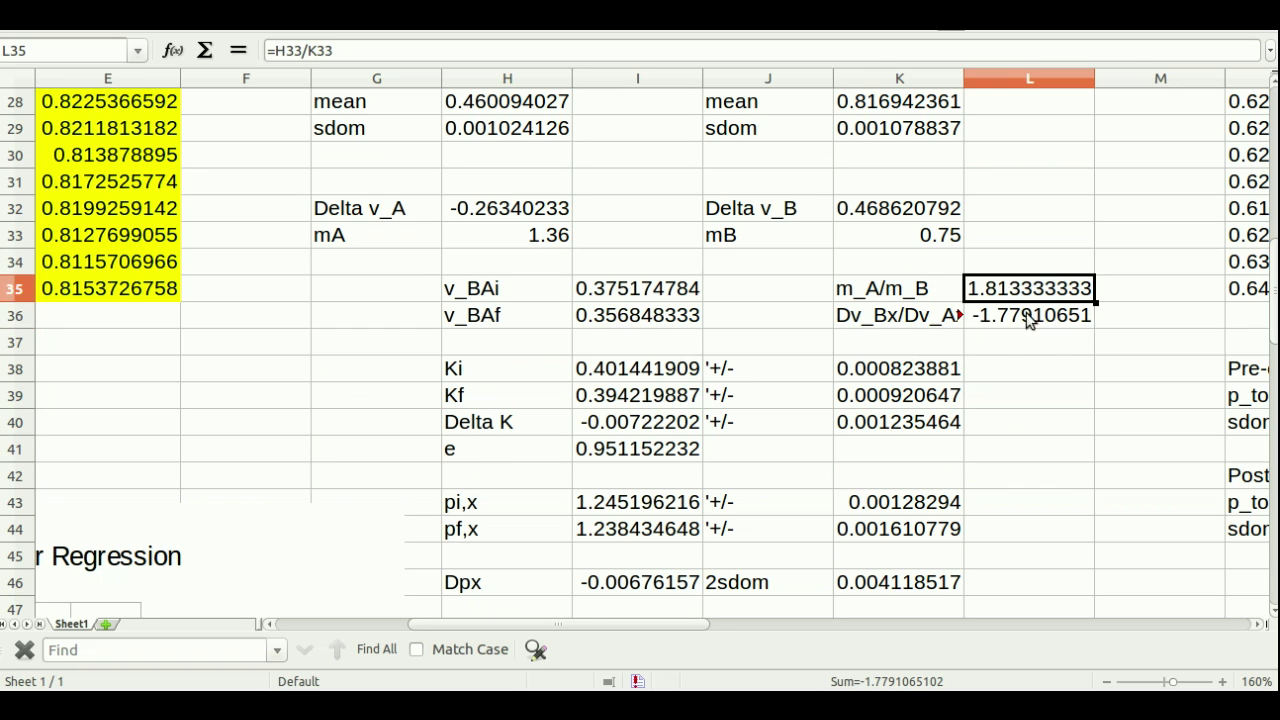
left_click(1013, 318)
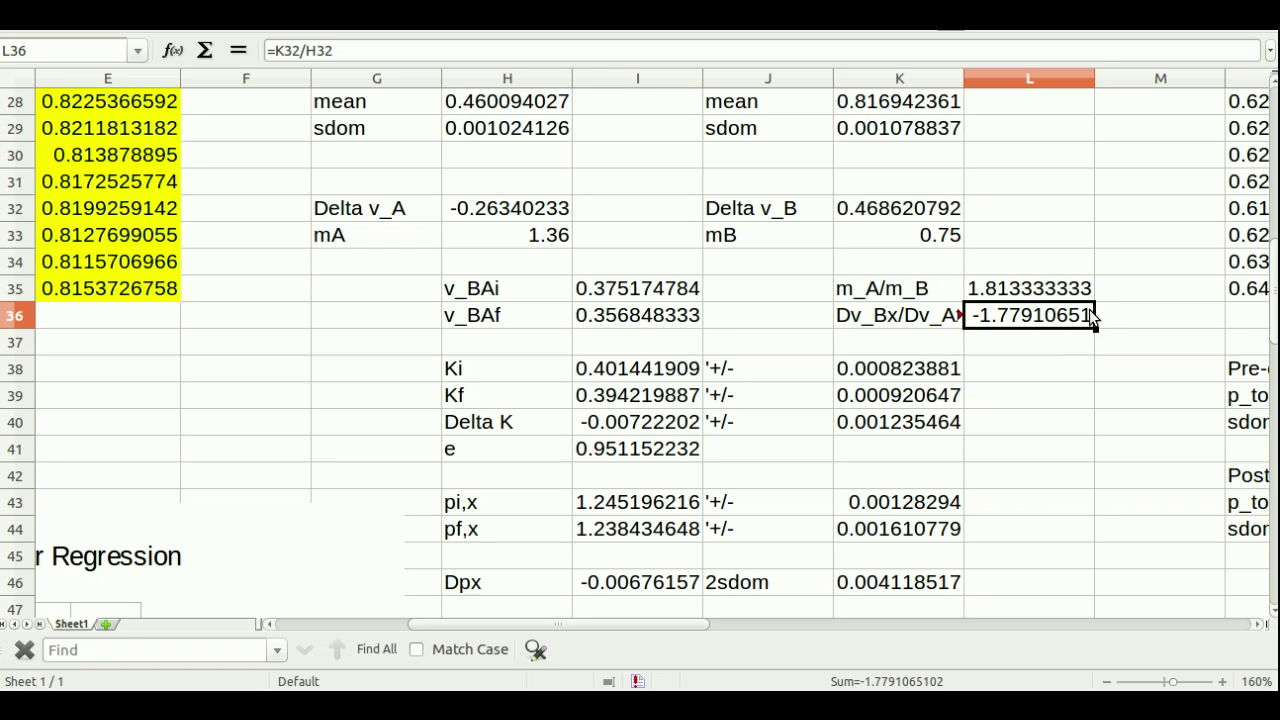
left_click(1047, 289)
left_click(1034, 316)
left_click(1032, 296)
left_click(1030, 325)
key("Up")
left_click(1020, 320)
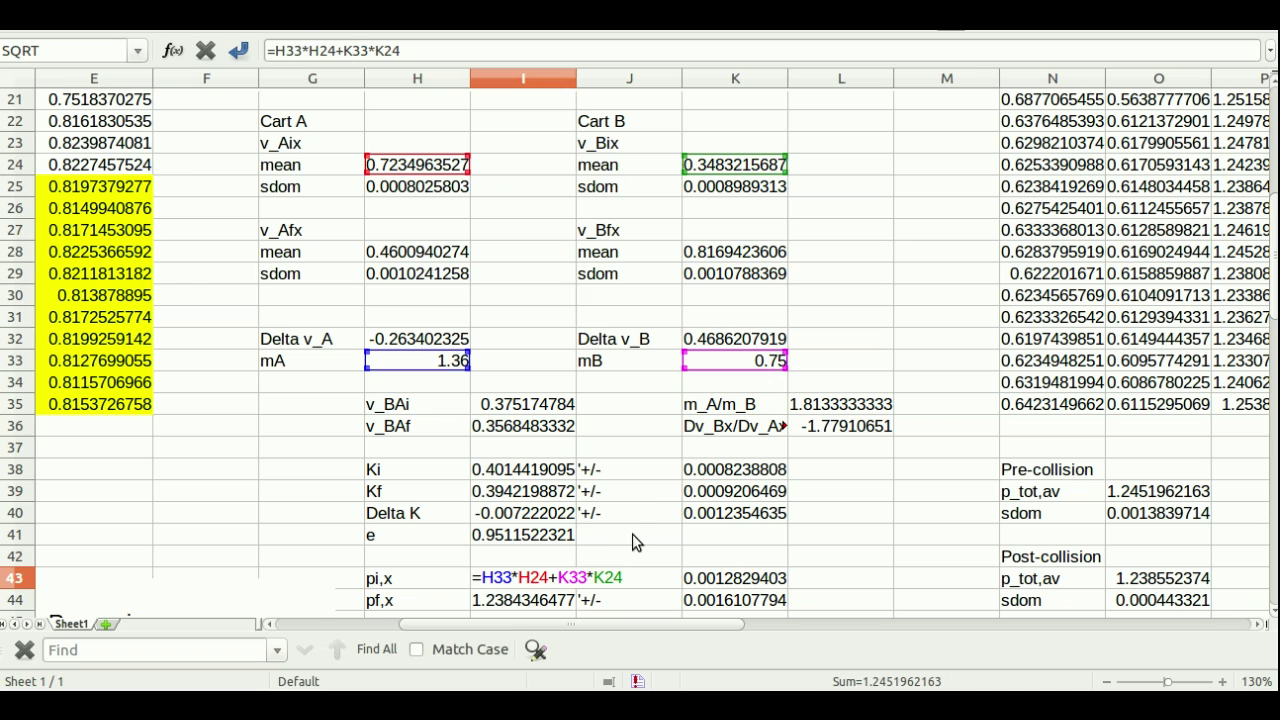
Trace the cell references used by the total momentum formulas pi,x in I43 and pf,x in I44.
key("Return")
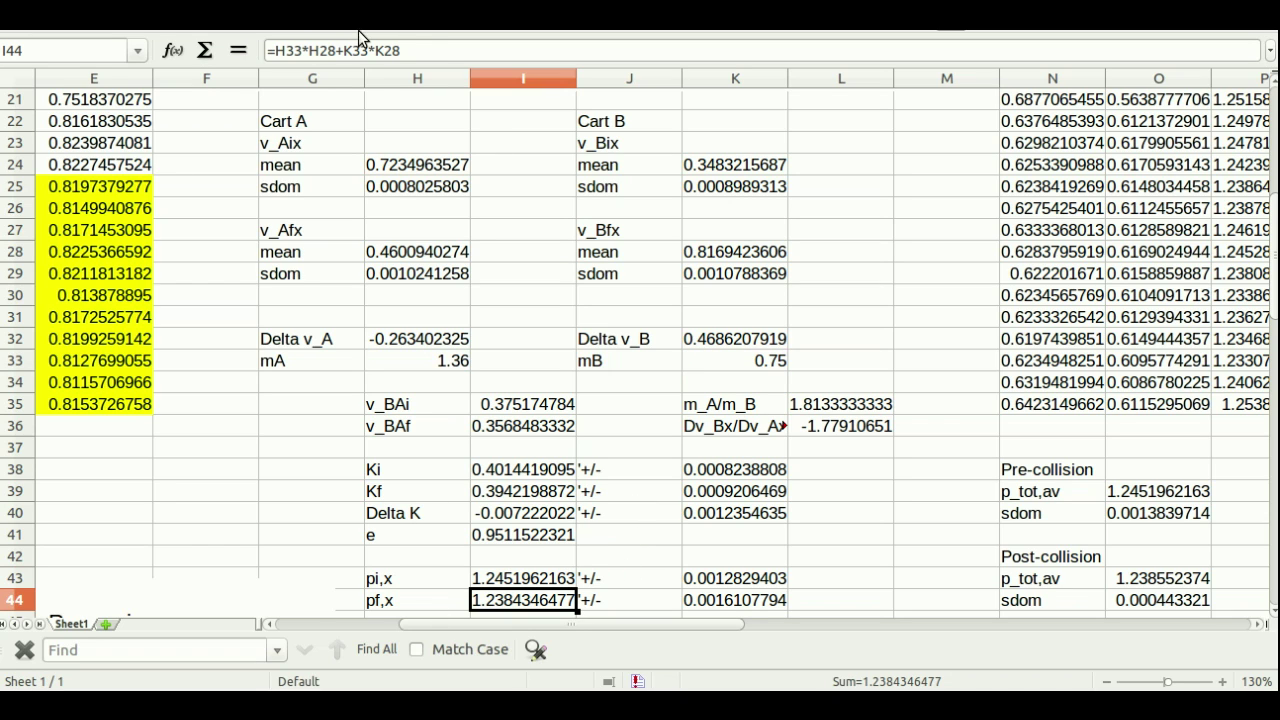
left_click(347, 50)
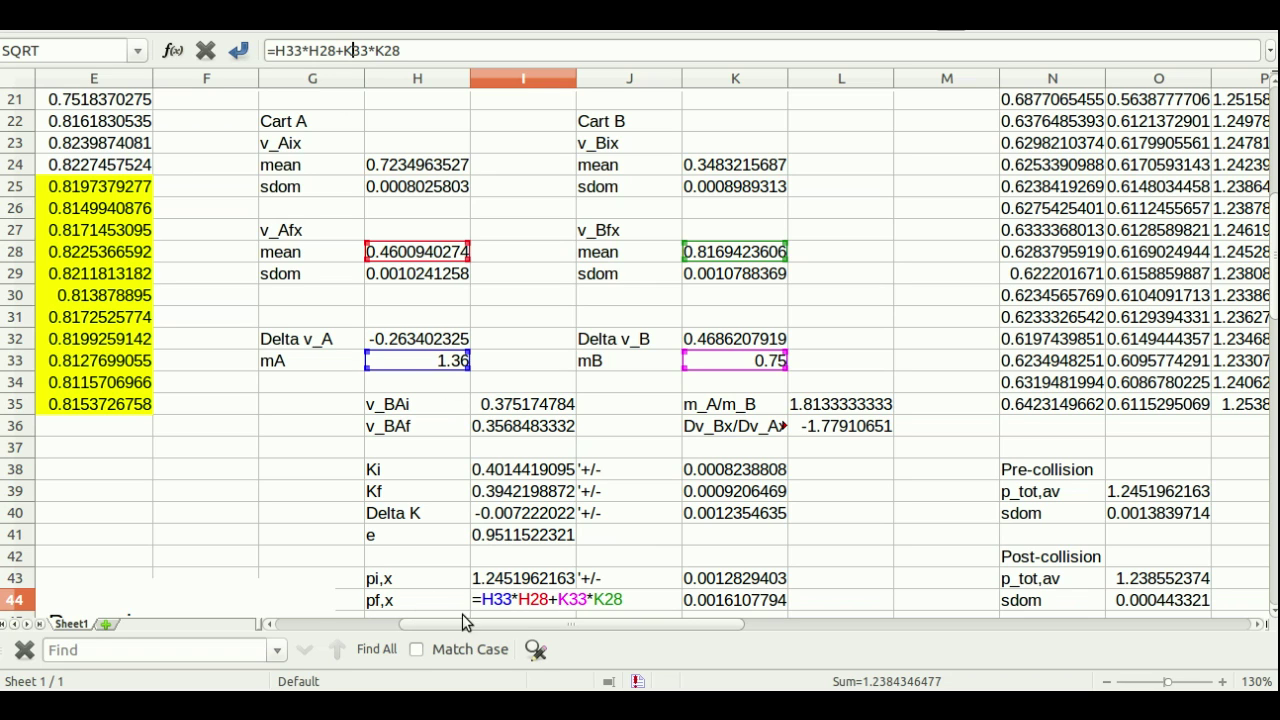
key("Return")
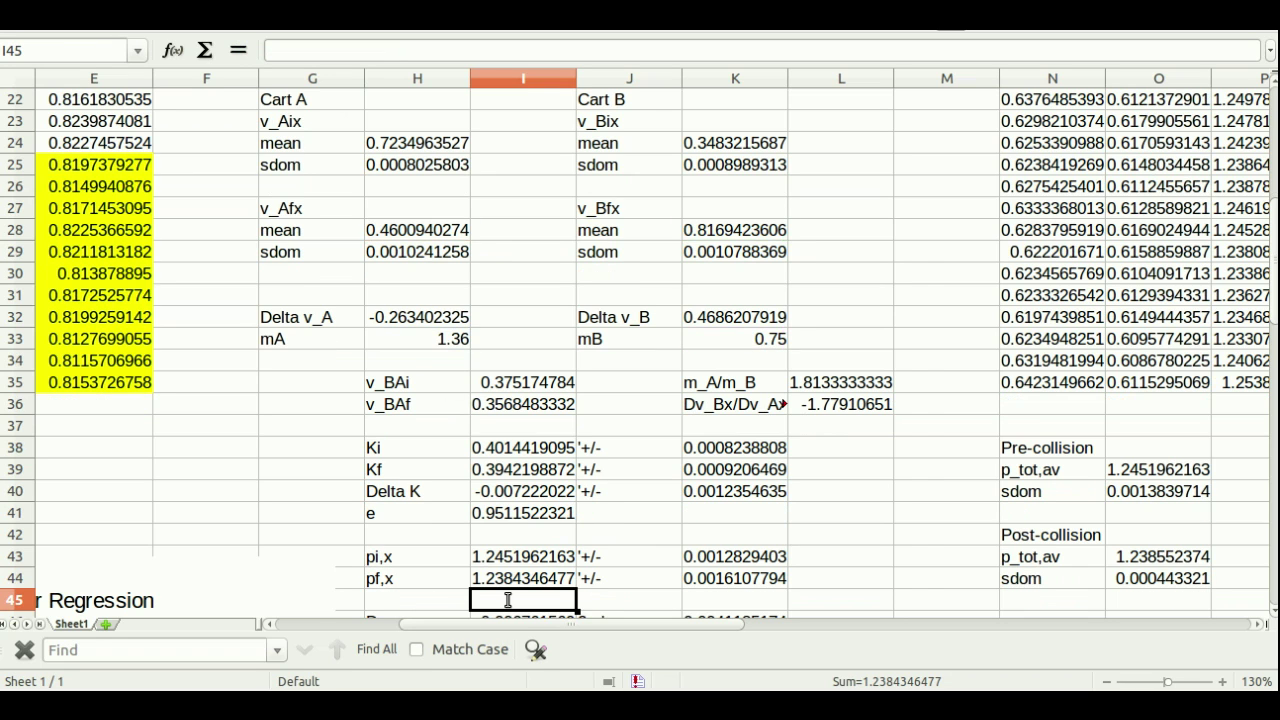
Compare the initial total momentum pi,x in I43 with the final total momentum pf,x in I44.
scroll(555, 538, "down", 2)
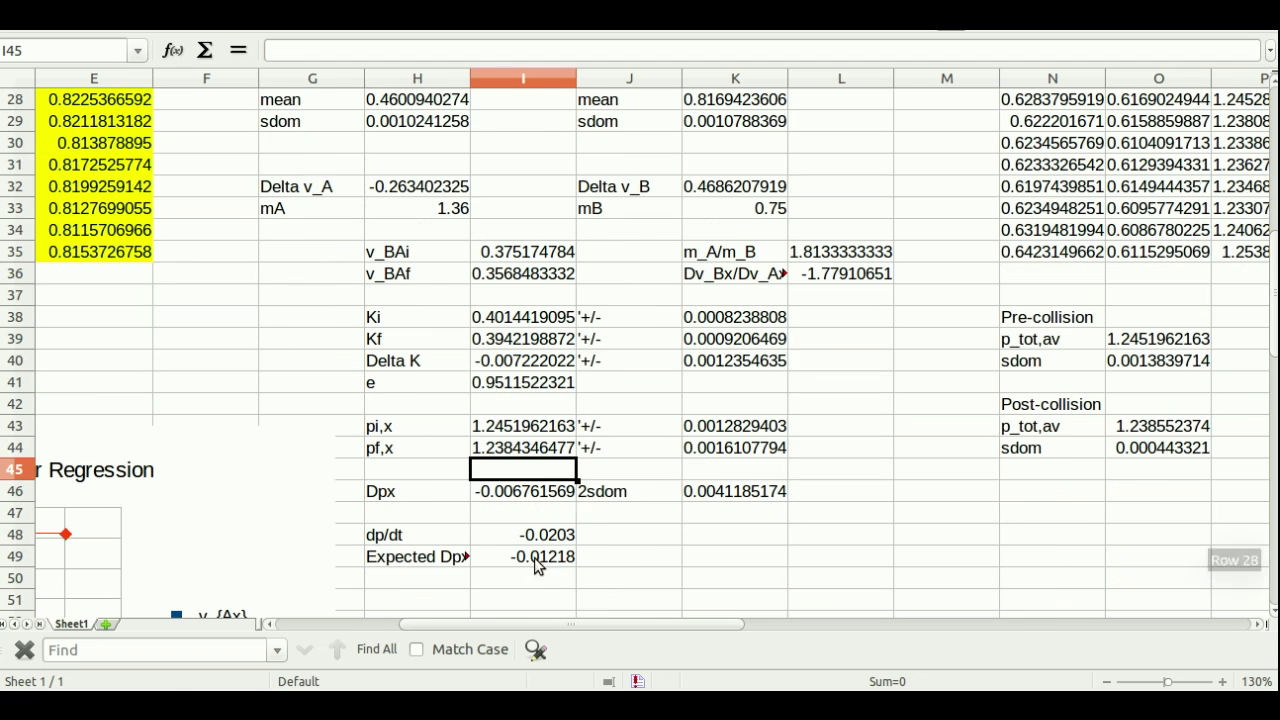
left_click(520, 428)
left_click(522, 455)
left_click(522, 430)
left_click(522, 457)
left_click(522, 430)
left_click(522, 455)
left_click(522, 430)
left_click(522, 455)
left_click(522, 430)
left_click(522, 455)
left_click(522, 430)
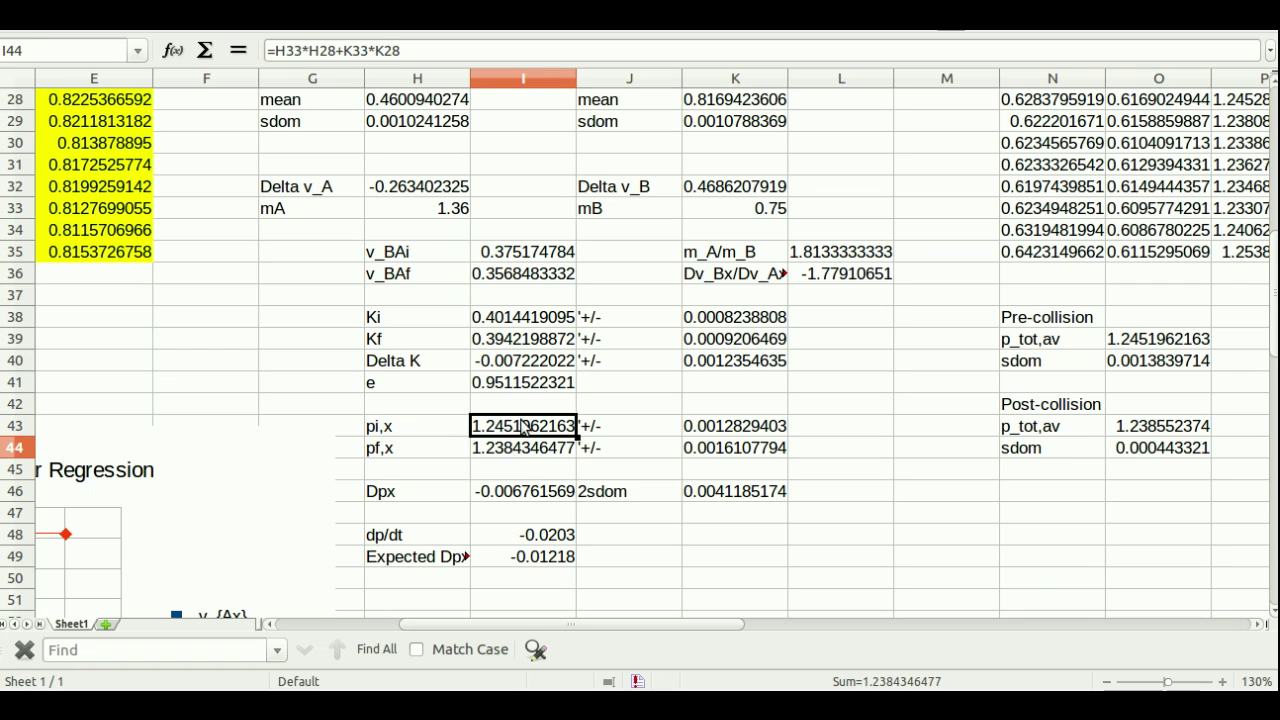
left_click(525, 457)
left_click(515, 428)
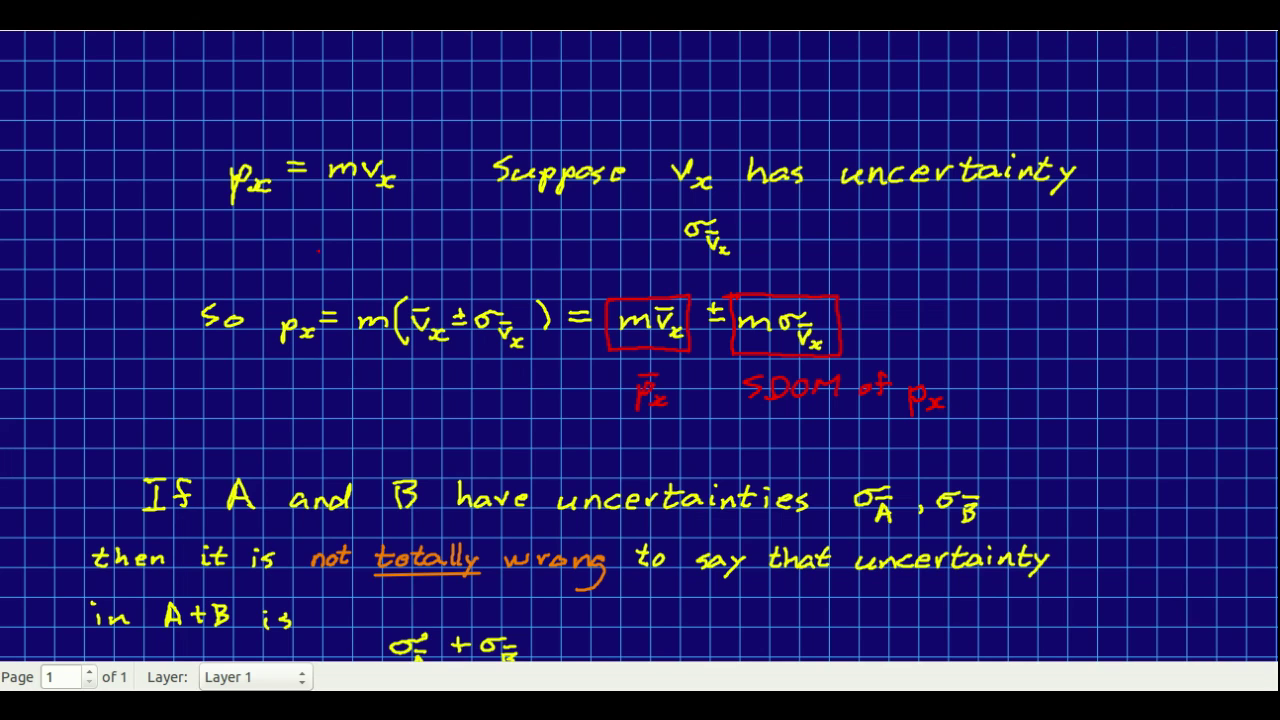
Switch to the handwritten uncertainty notes and draw a red box around the equation p_x = m v_x.
left_click_drag(255, 216, 380, 226)
left_click_drag(366, 137, 210, 140)
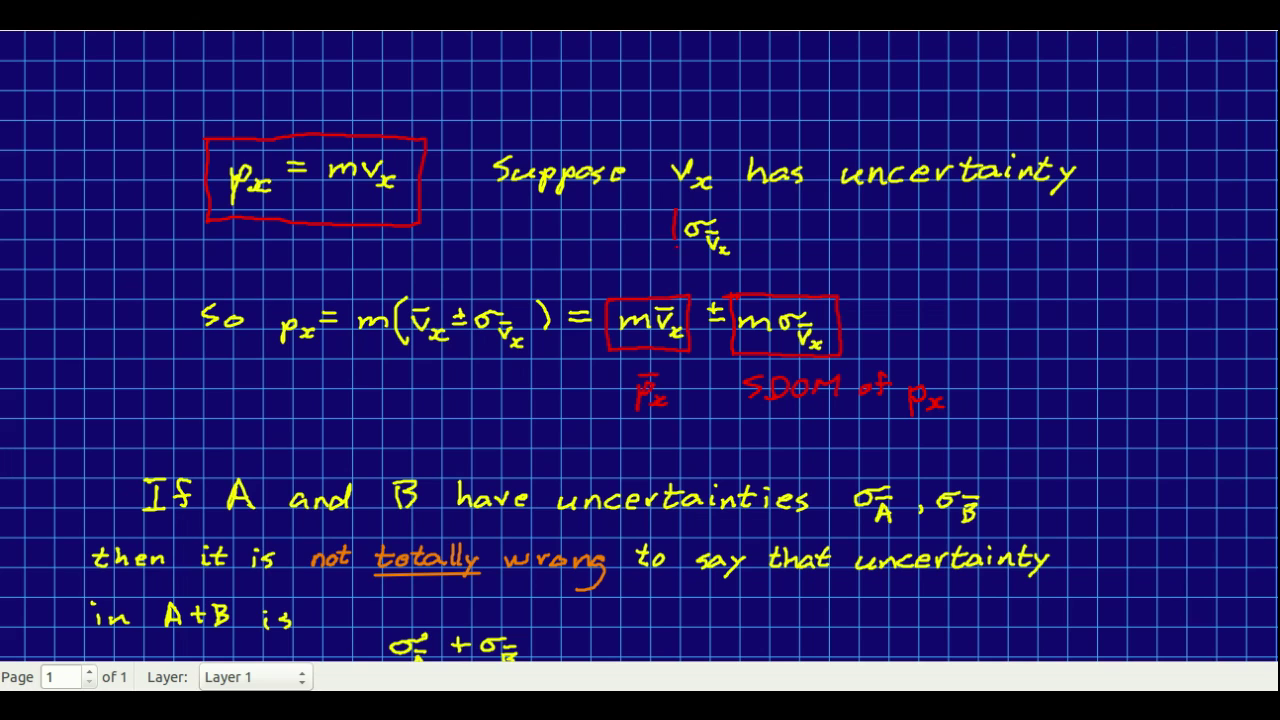
Draw red boxes around the v_x uncertainty and p_x, underline m, and bracket the v_x ± uncertainty term in the momentum equation.
mouse_move(686, 258)
left_mouse_down()
mouse_move(753, 242)
mouse_move(692, 203)
left_mouse_up()
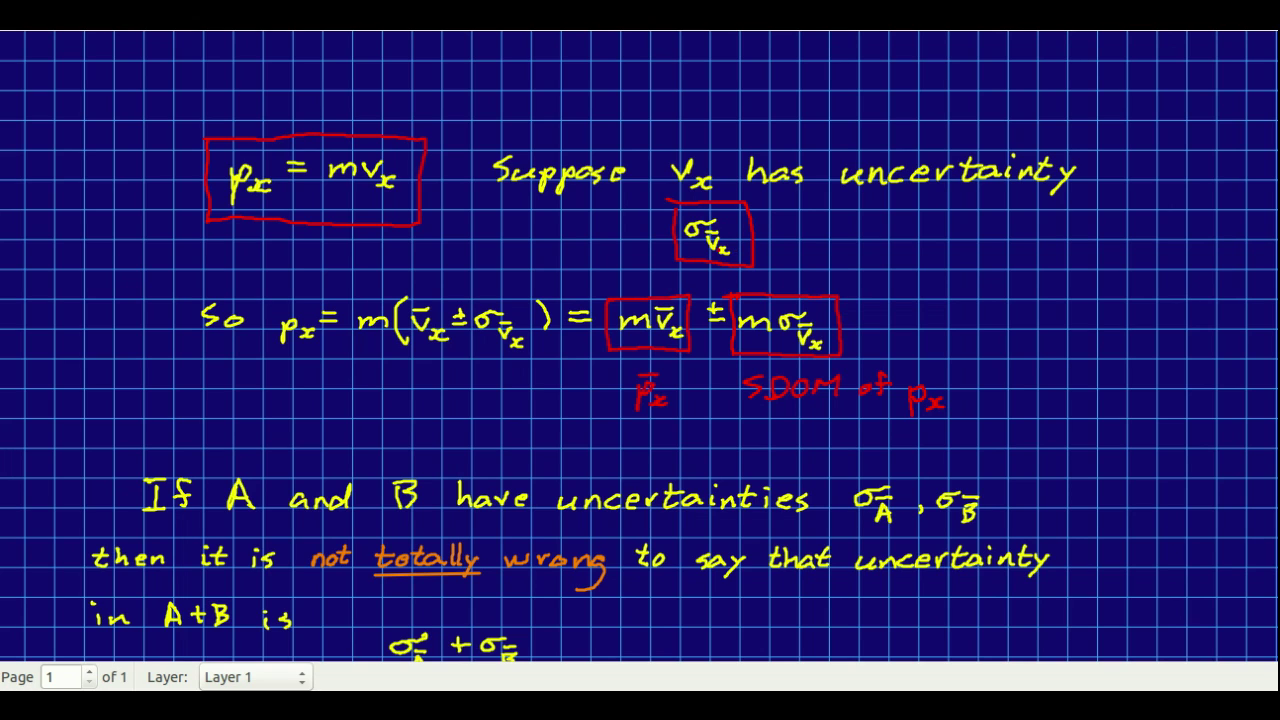
left_click_drag(276, 360, 328, 354)
left_click_drag(290, 293, 275, 354)
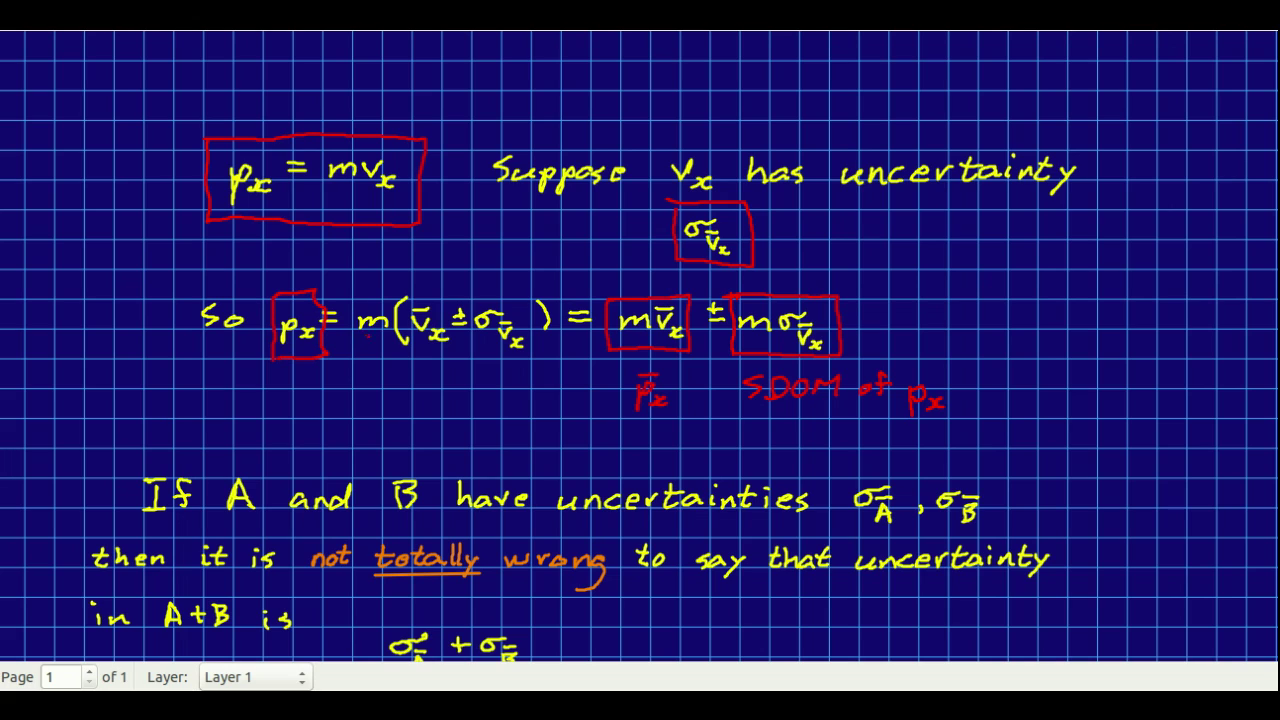
left_click_drag(416, 370, 534, 370)
Underline A and B in red, and box their two uncertainties, the words "not totally wrong" and the sum of the uncertainties.
scroll(640, 346, "down", 3)
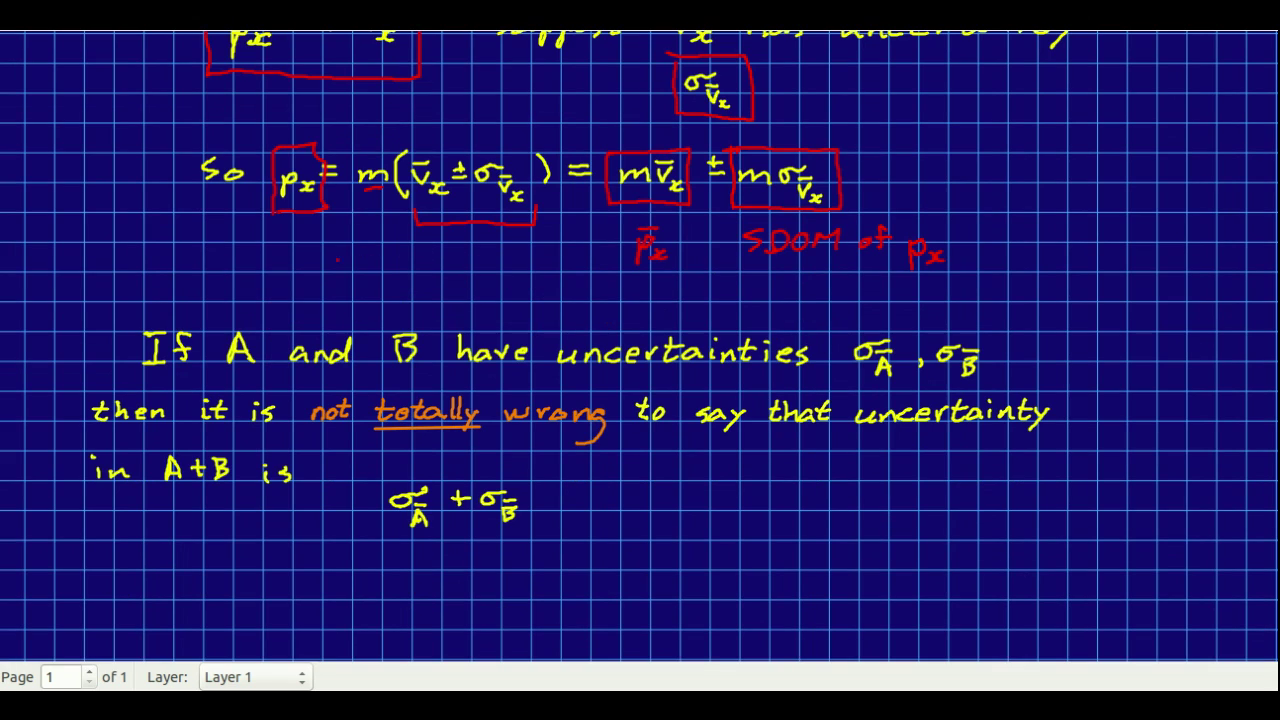
scroll(640, 346, "up", 3)
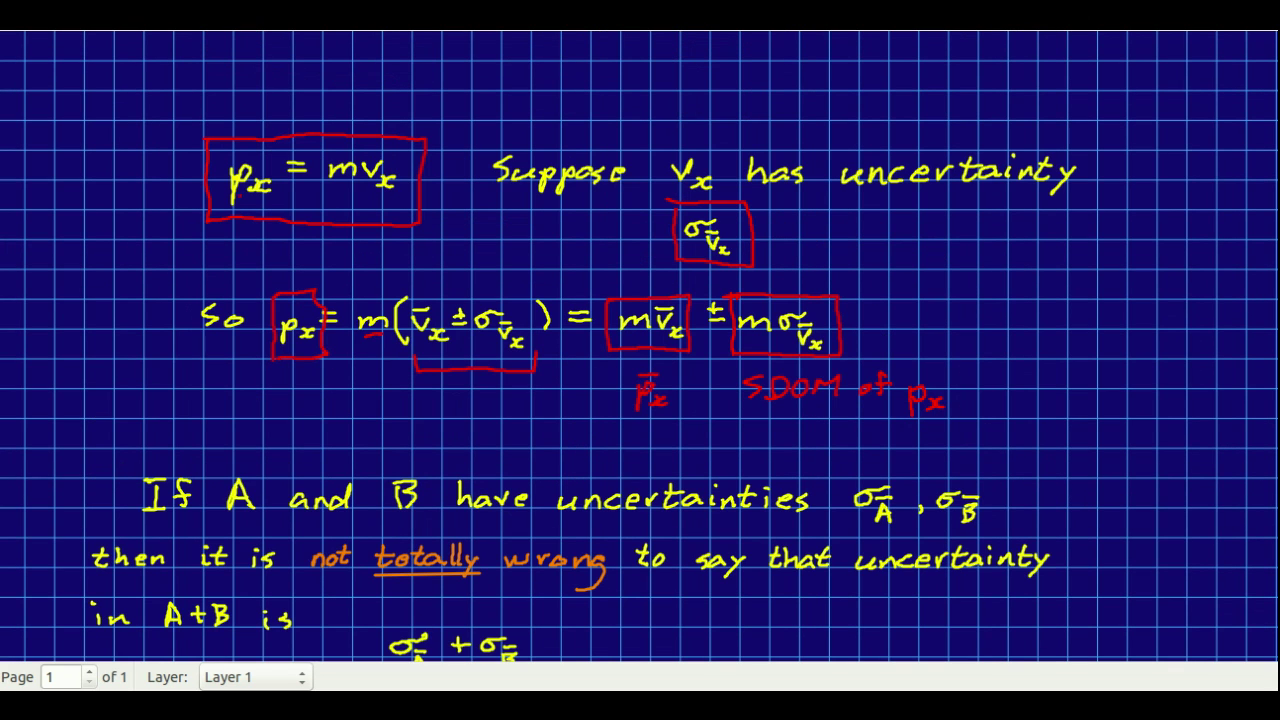
scroll(340, 262, "down", 3)
scroll(412, 283, "up", 3)
scroll(390, 298, "down", 3)
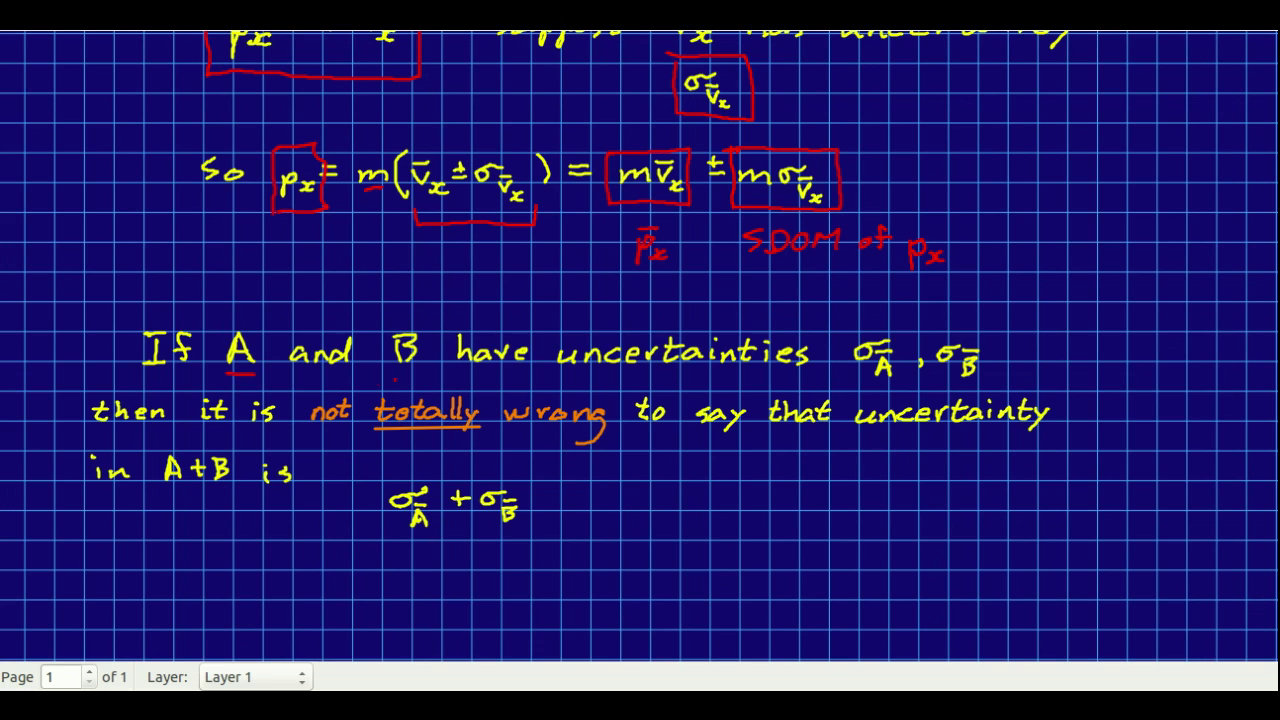
mouse_move(848, 332)
left_mouse_down()
mouse_move(846, 388)
mouse_move(914, 392)
mouse_move(866, 322)
mouse_move(942, 384)
mouse_move(1002, 390)
mouse_move(940, 326)
left_mouse_up()
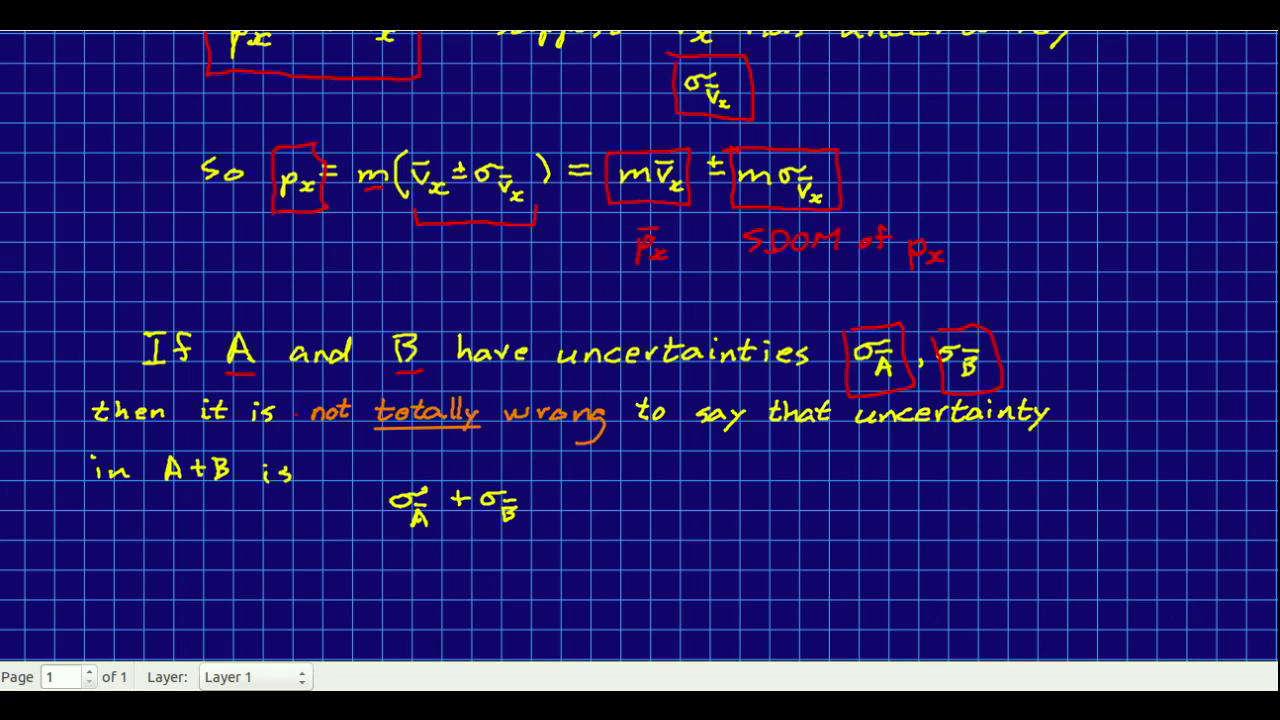
mouse_move(304, 386)
left_mouse_down()
mouse_move(302, 452)
mouse_move(620, 454)
mouse_move(616, 386)
mouse_move(302, 382)
left_mouse_up()
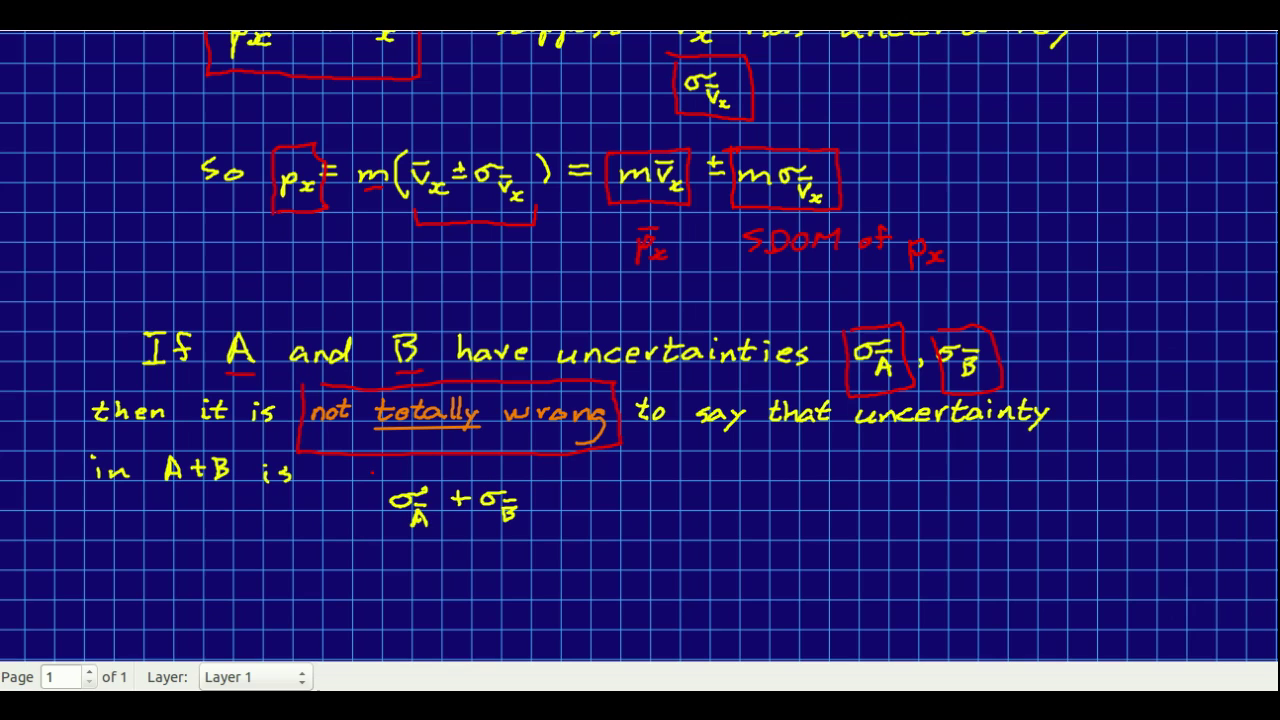
mouse_move(420, 536)
left_mouse_down()
mouse_move(516, 538)
mouse_move(534, 470)
mouse_move(362, 472)
left_mouse_up()
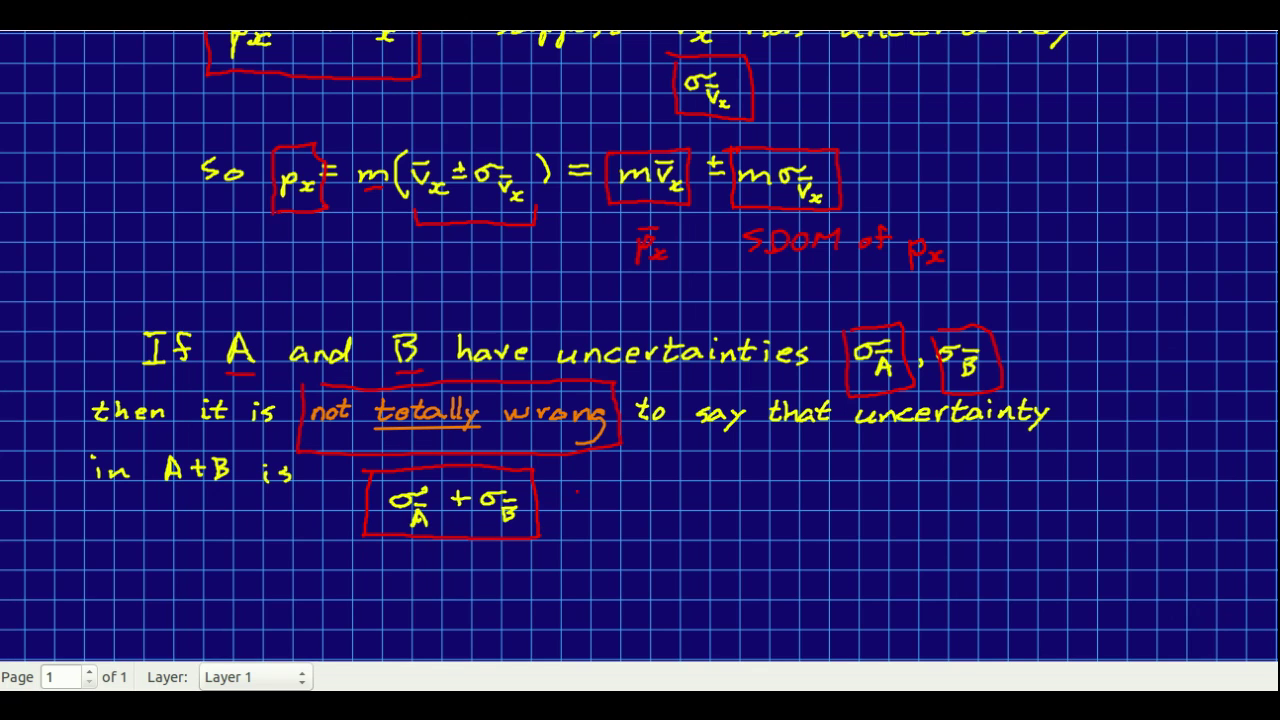
Switch to the spreadsheet and examine the fitted lines for both carts in the Post-collision v_x vs. t chart.
key("alt+Tab")
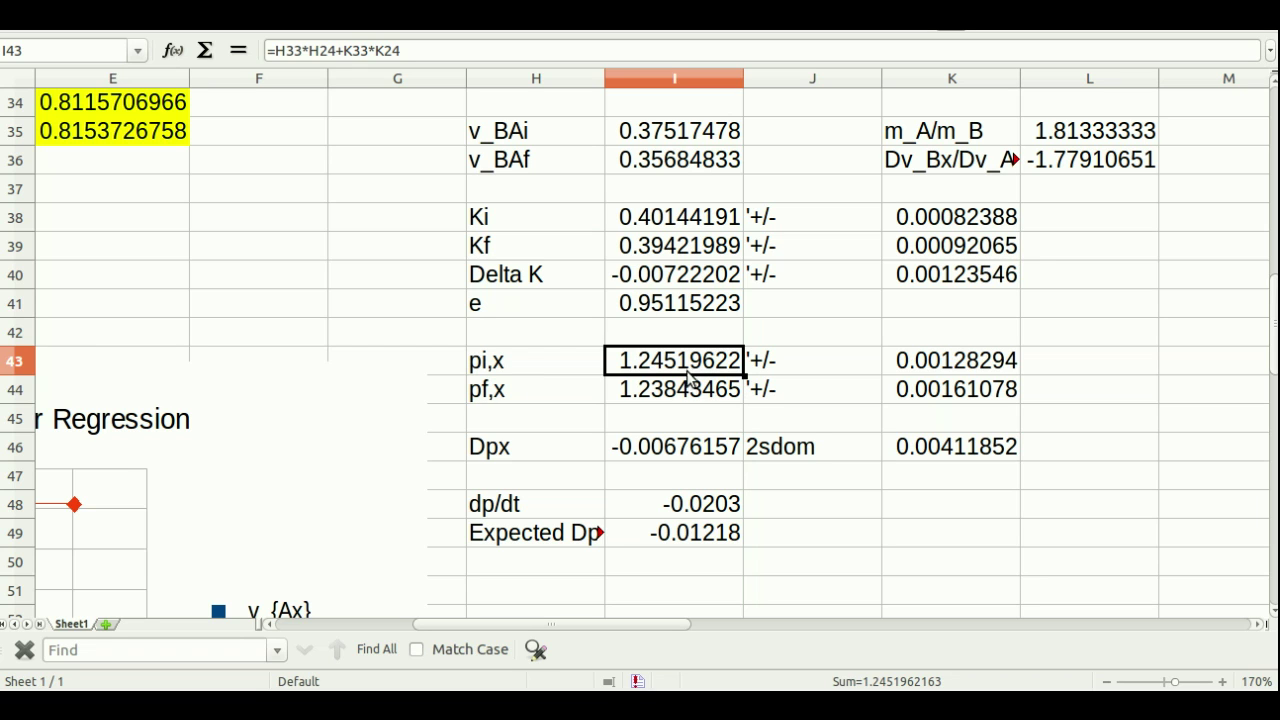
scroll(690, 370, "down", 1)
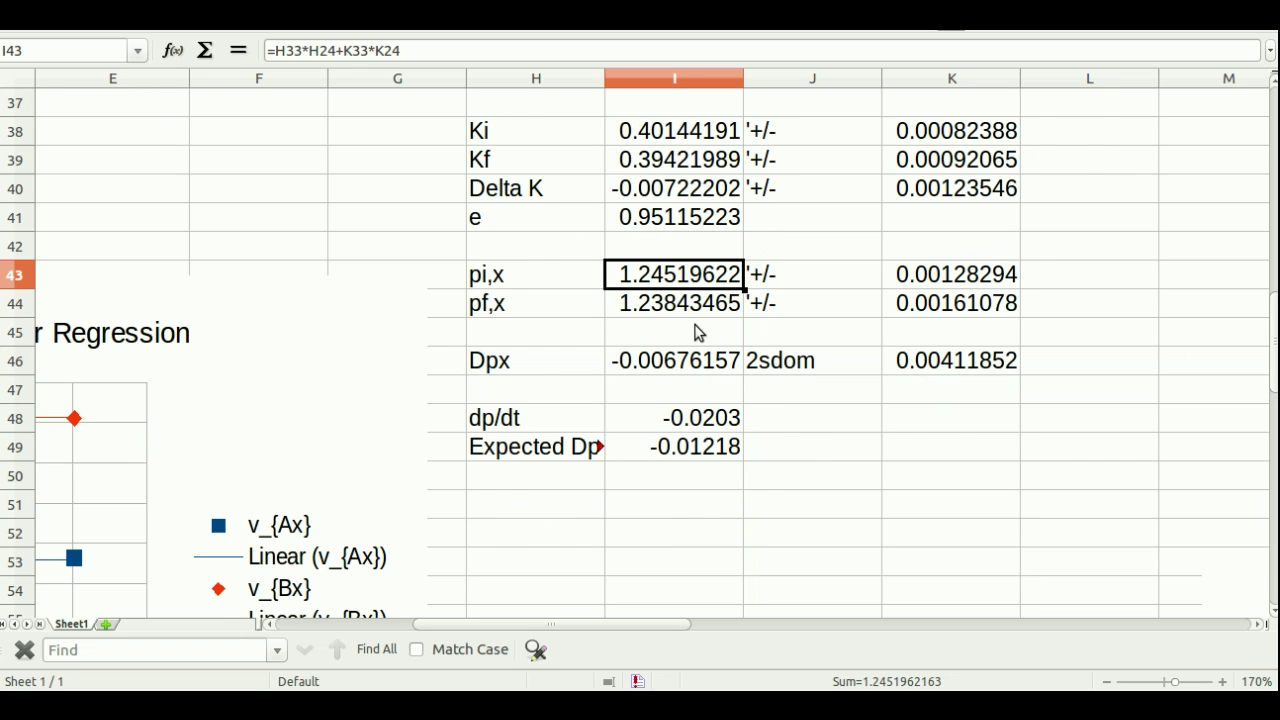
scroll(698, 332, "up", 1)
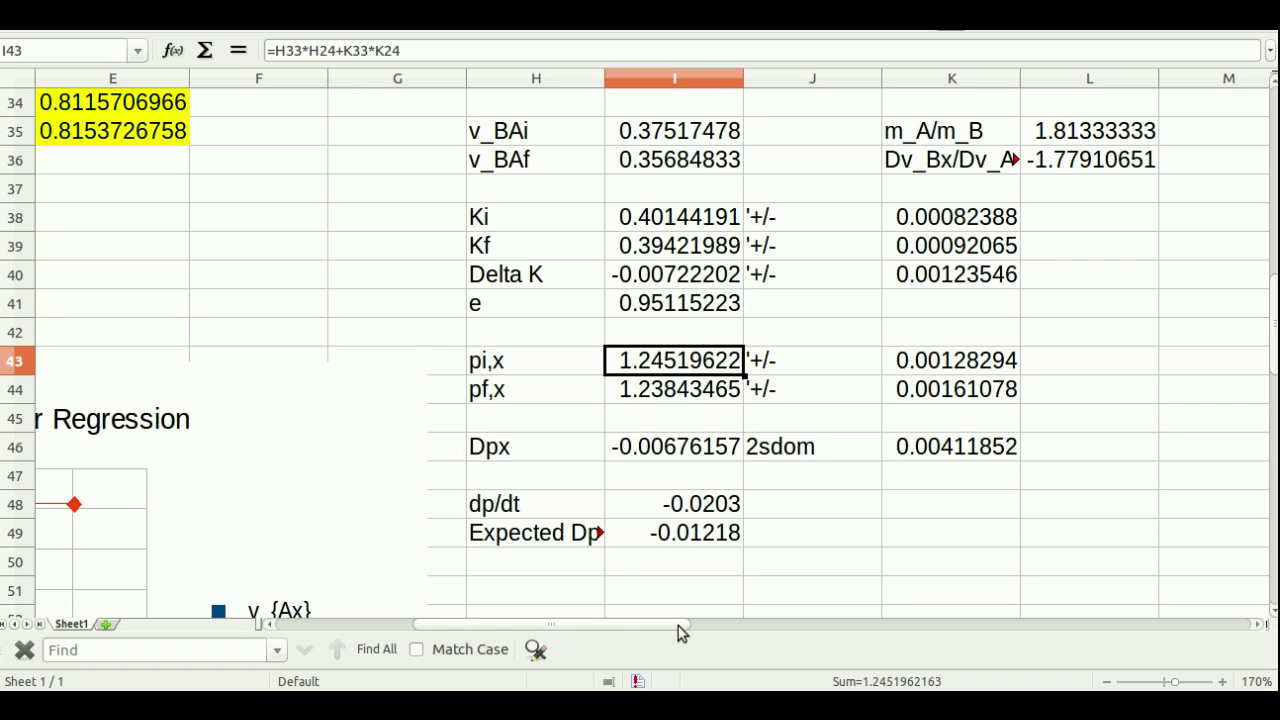
left_click_drag(683, 628, 720, 640)
left_click_drag(683, 630, 386, 622)
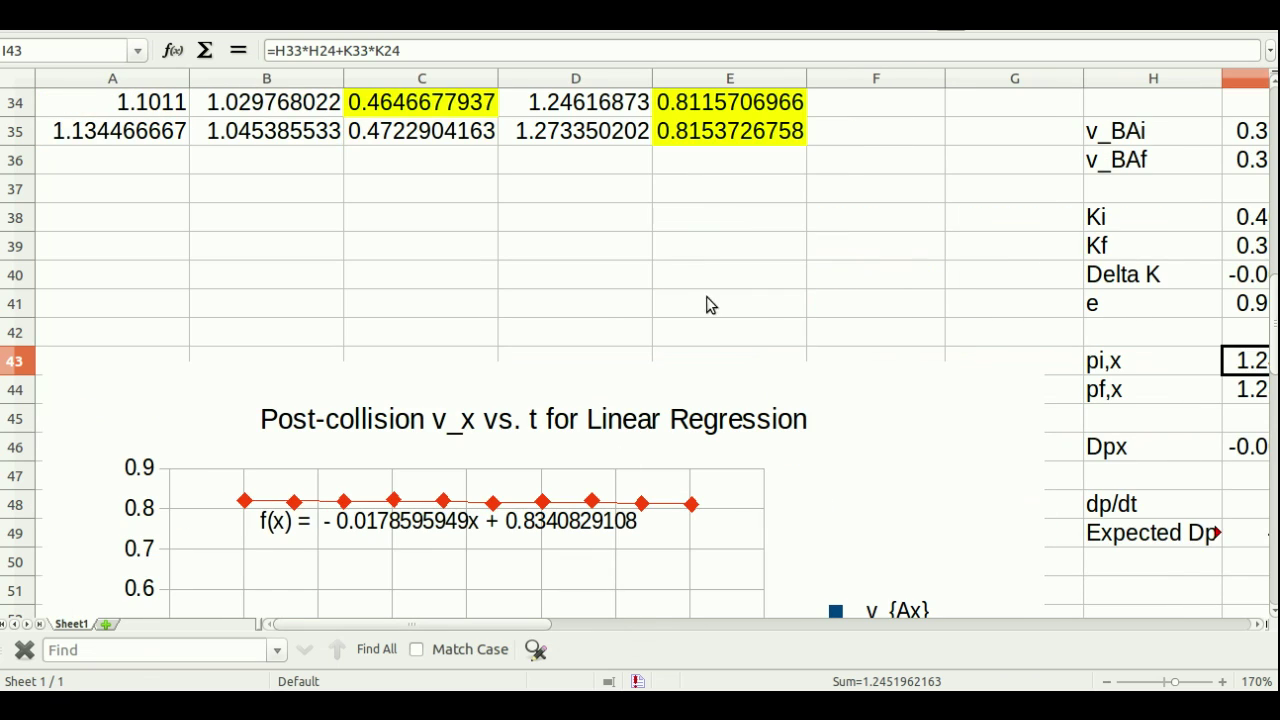
scroll(806, 272, "down", 1)
scroll(806, 272, "down", 2)
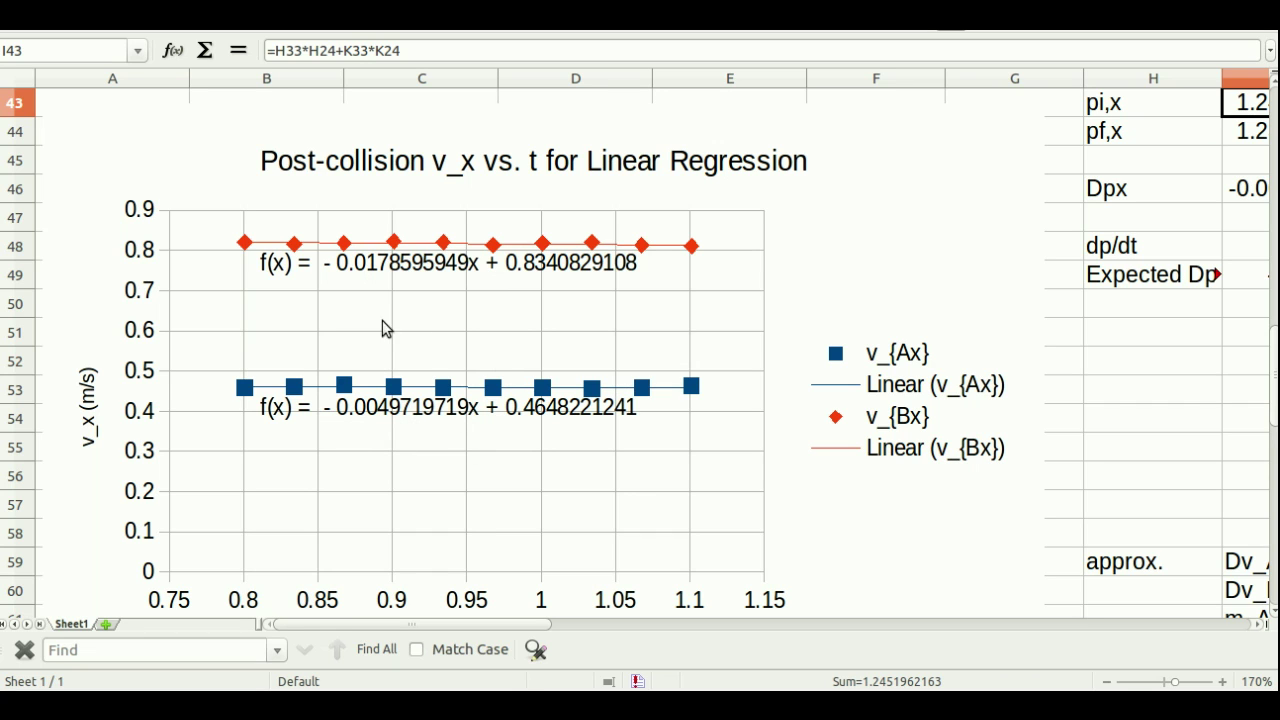
mouse_move(379, 626)
left_mouse_down()
mouse_move(425, 626)
mouse_move(380, 626)
left_mouse_up()
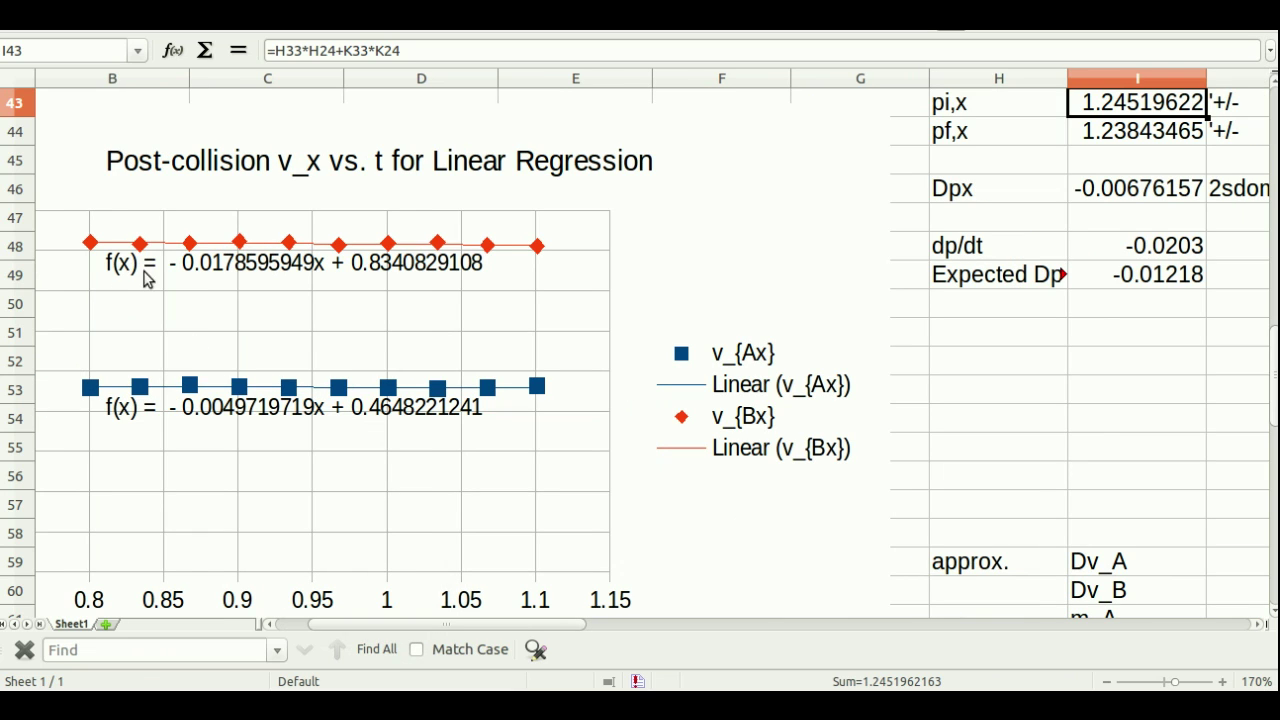
scroll(916, 397, "up", 1)
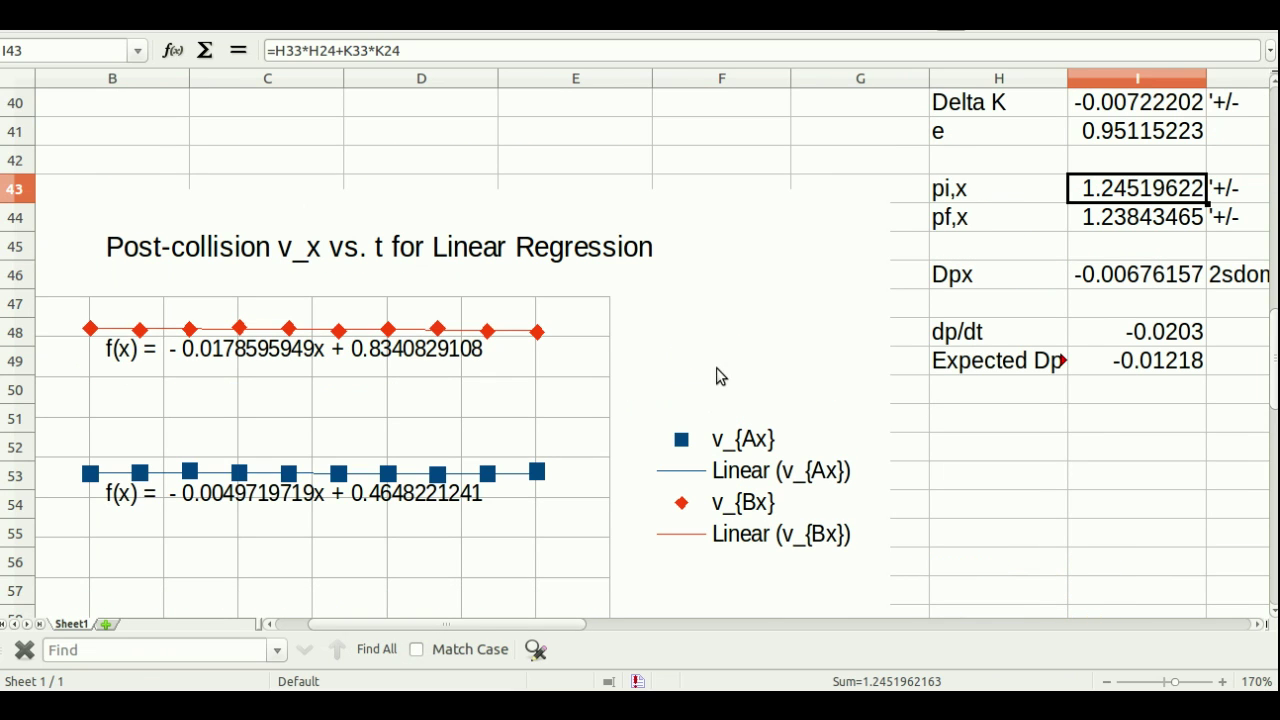
Trace the dp/dt formula in I48 and compare its coefficients with the slopes of the post-collision regression lines.
mouse_move(489, 632)
left_mouse_down()
mouse_move(508, 626)
mouse_move(477, 620)
mouse_move(577, 608)
mouse_move(477, 620)
left_mouse_up()
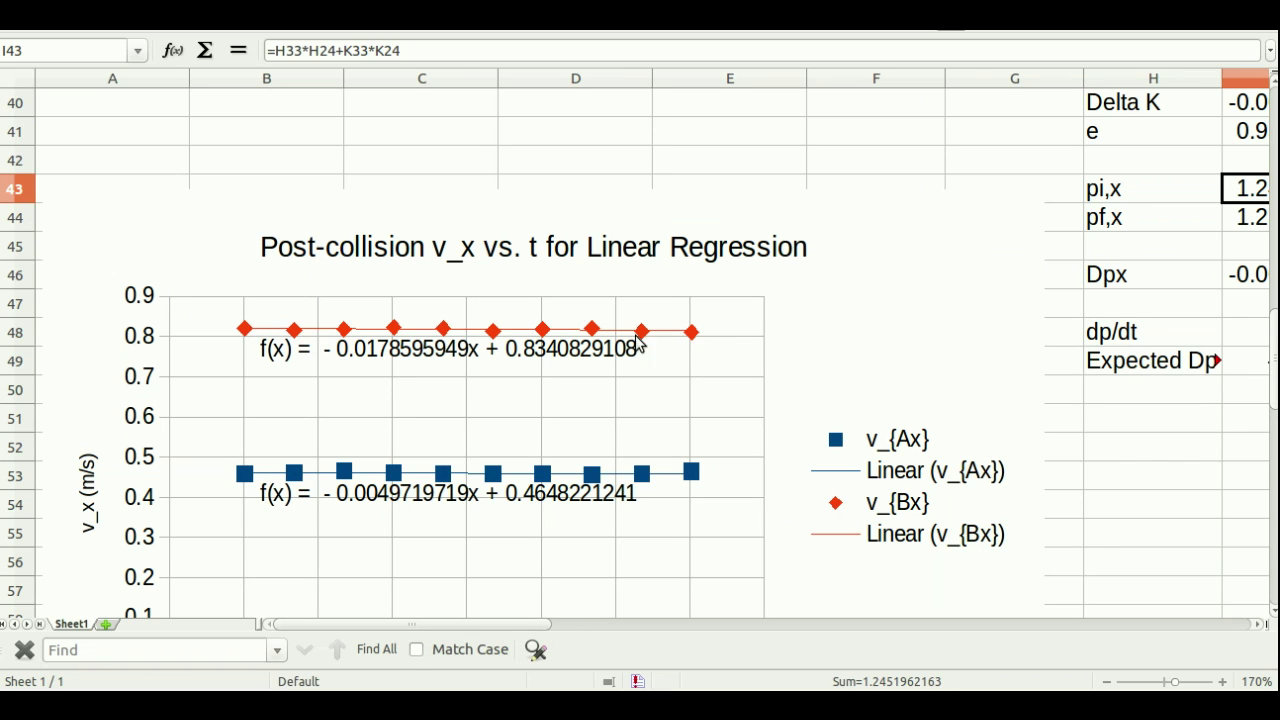
left_click_drag(480, 623, 630, 620)
left_click(700, 336)
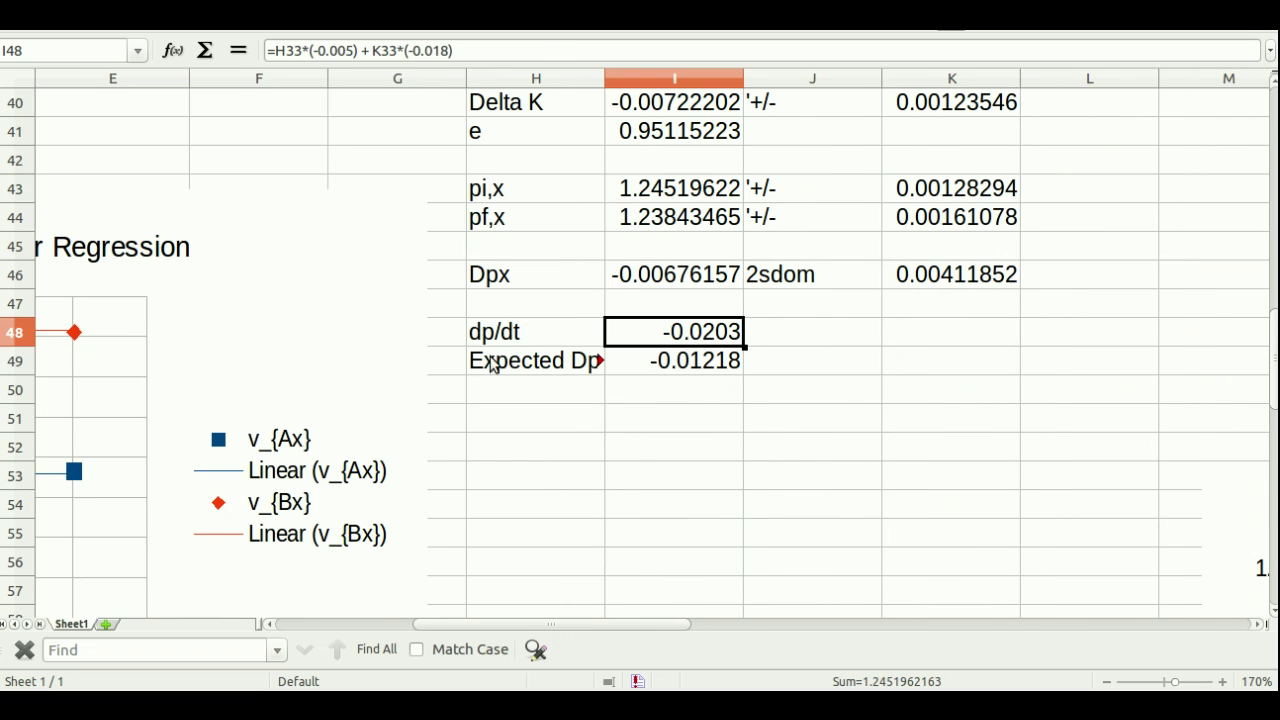
left_click(275, 48)
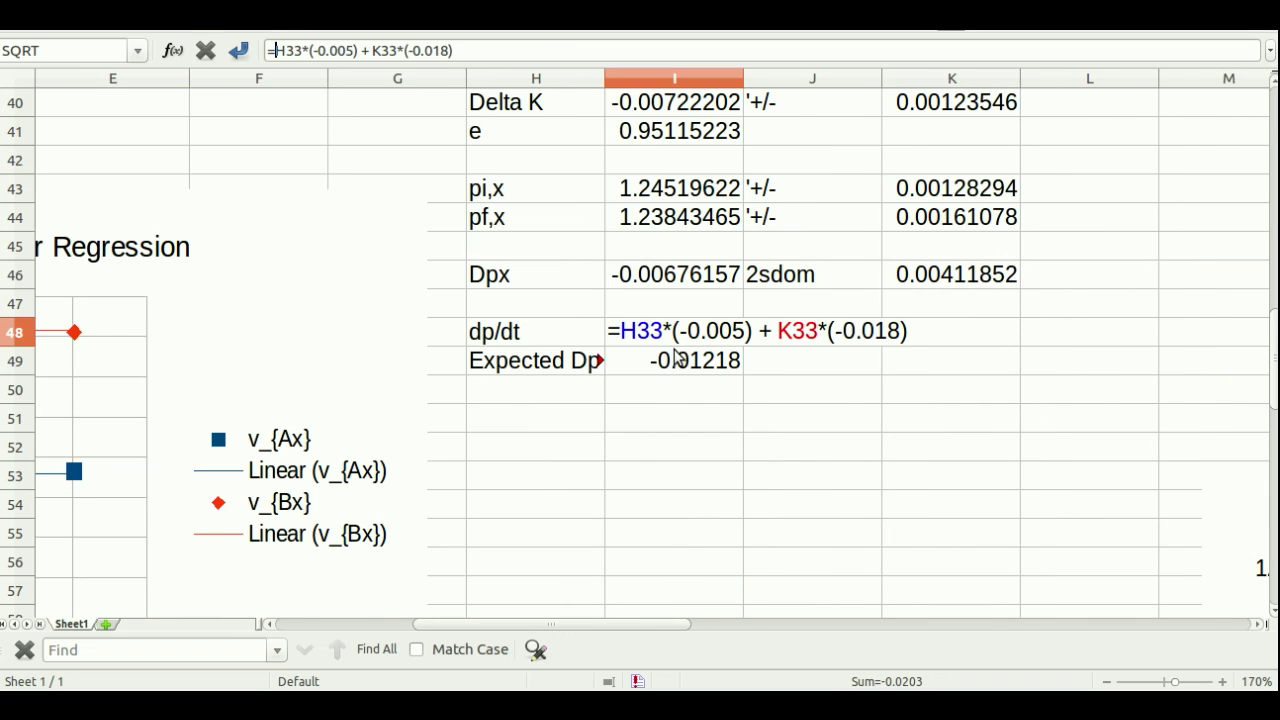
left_click_drag(514, 623, 455, 597)
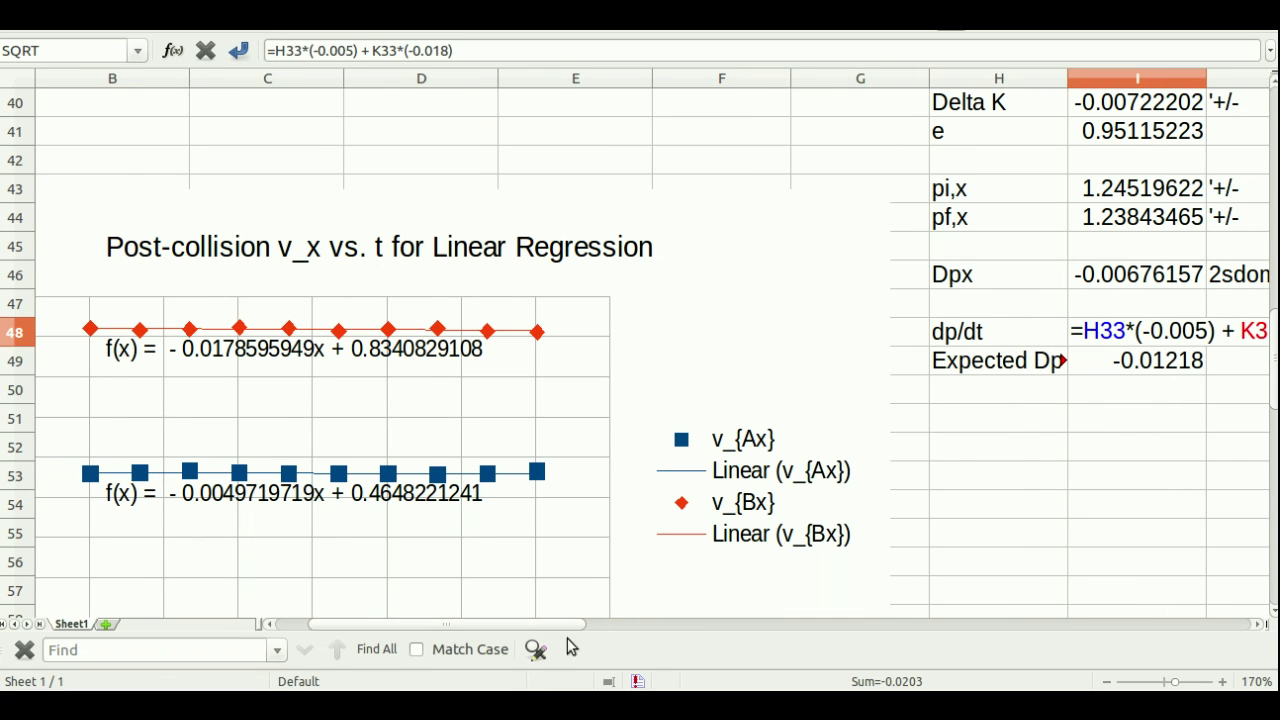
left_click_drag(557, 628, 662, 625)
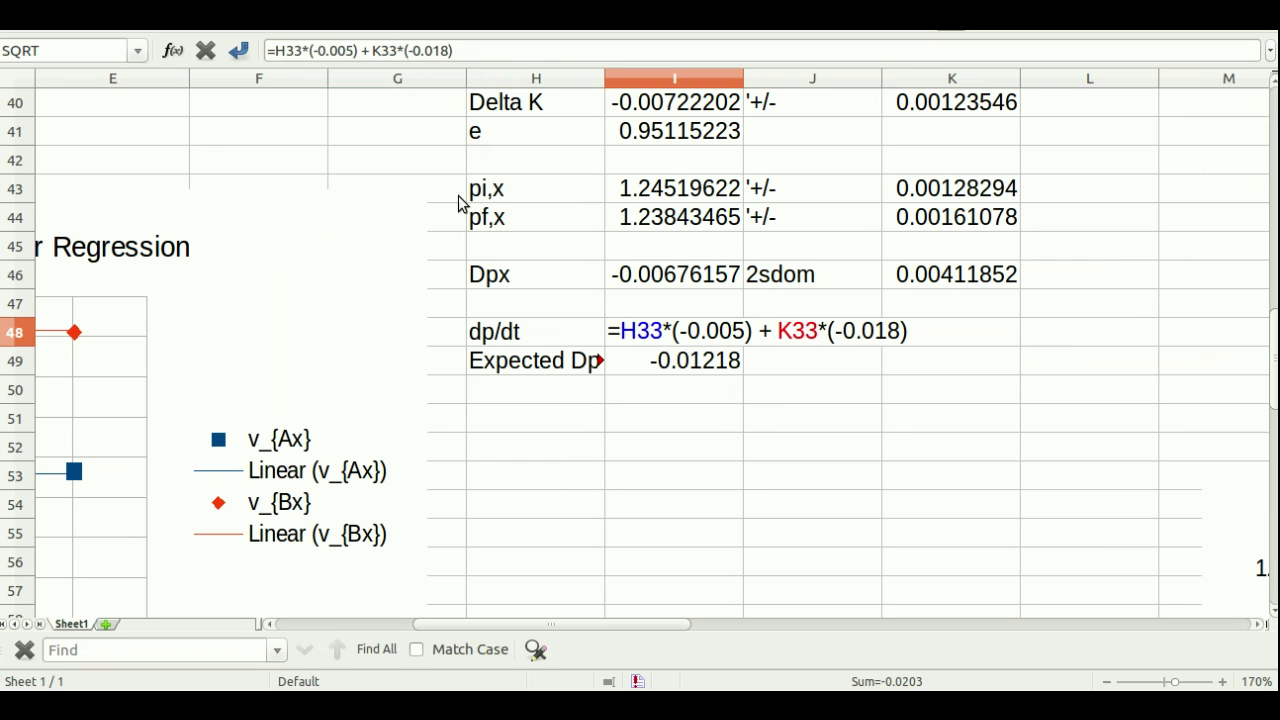
left_click_drag(532, 625, 600, 613)
key("Return")
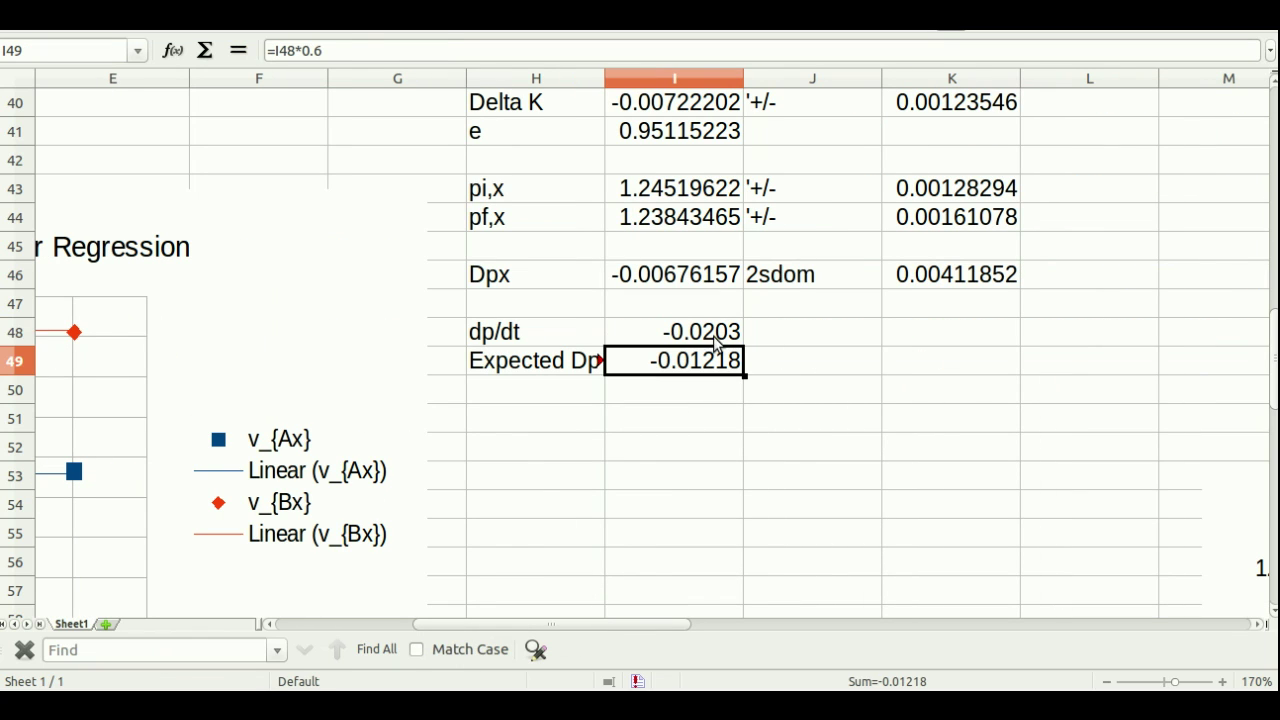
key("Up")
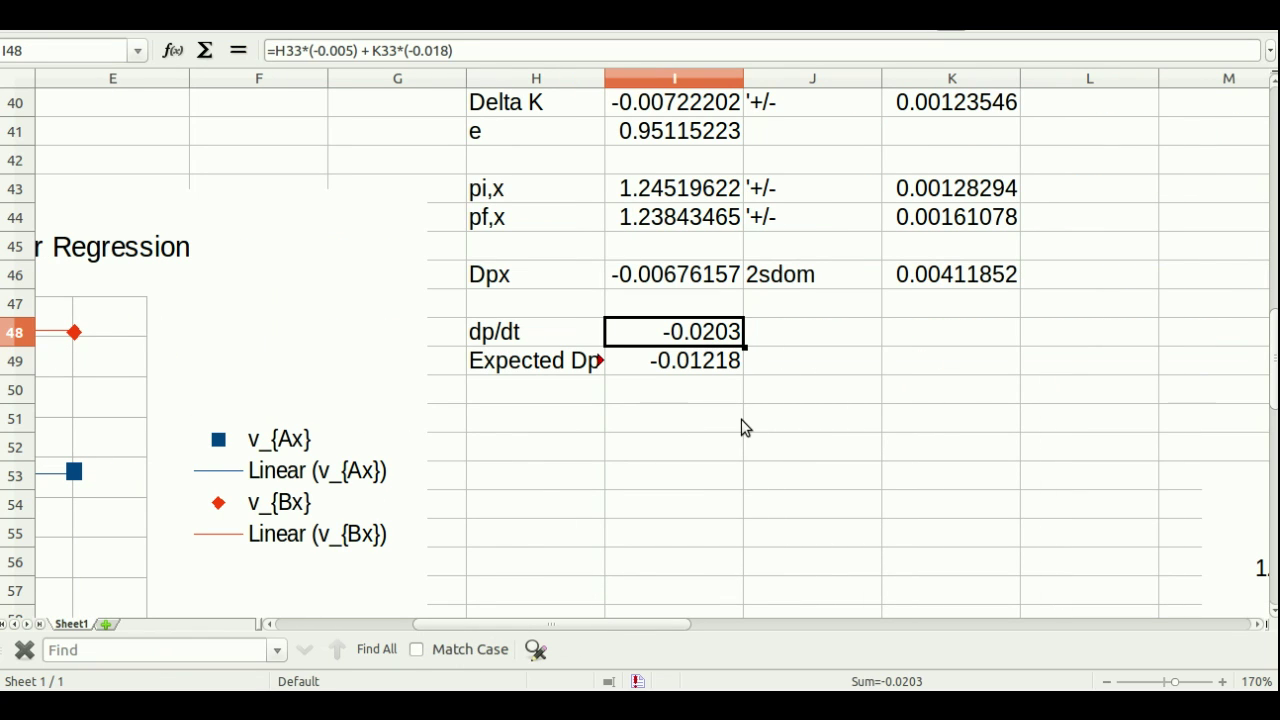
Examine the times in column A around the middle of the highlighted pre-collision and post-collision velocity data, at A10 and A28:A29.
scroll(329, 417, "up", 6)
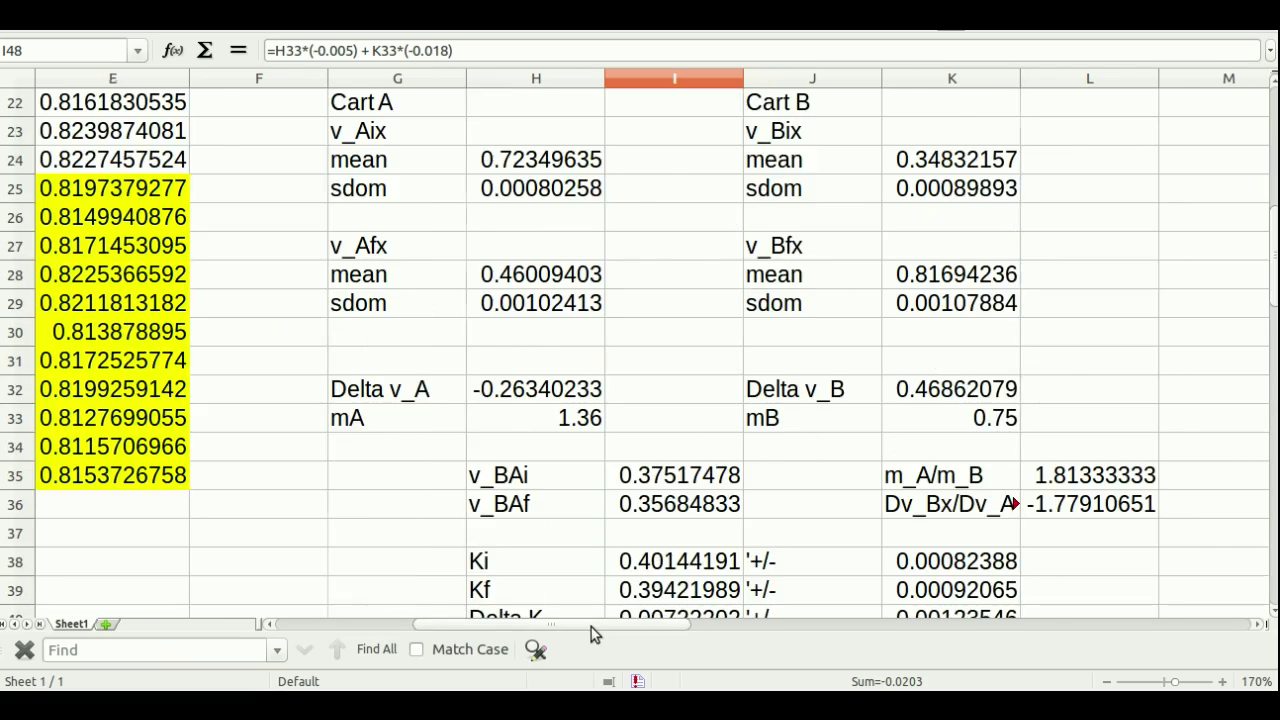
left_click_drag(591, 627, 470, 627)
scroll(475, 343, "up", 7)
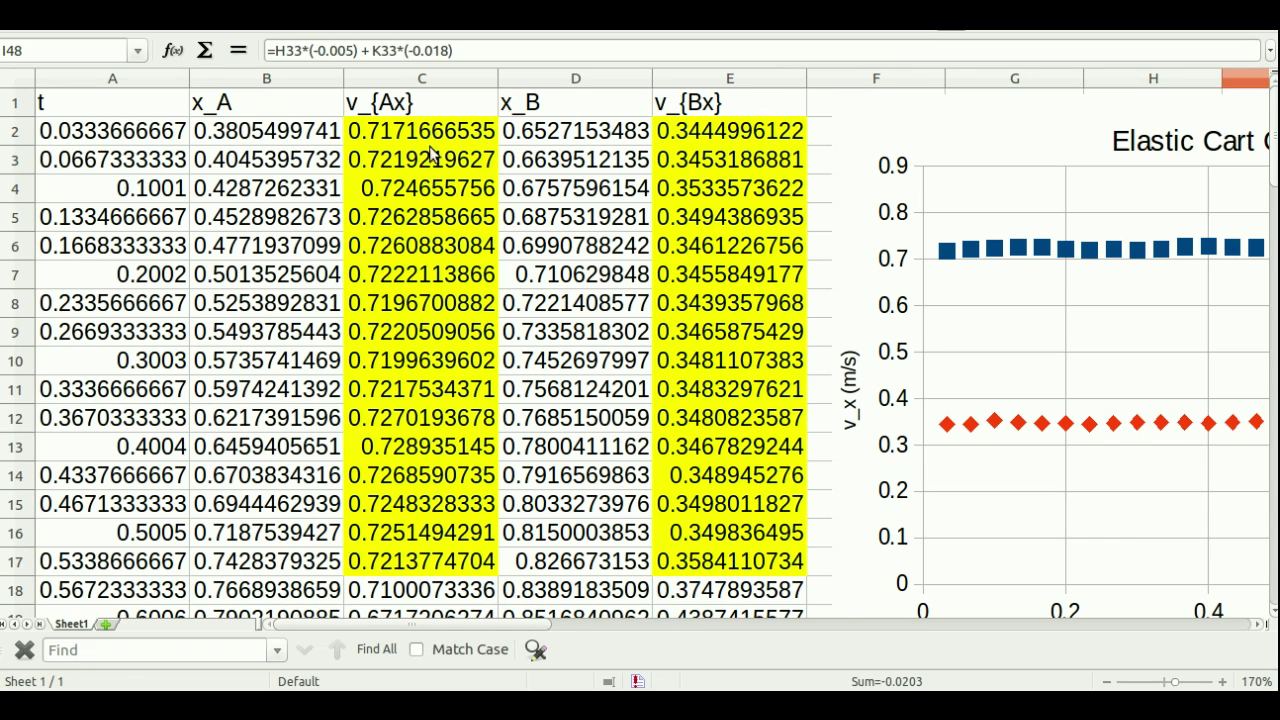
left_click(110, 364)
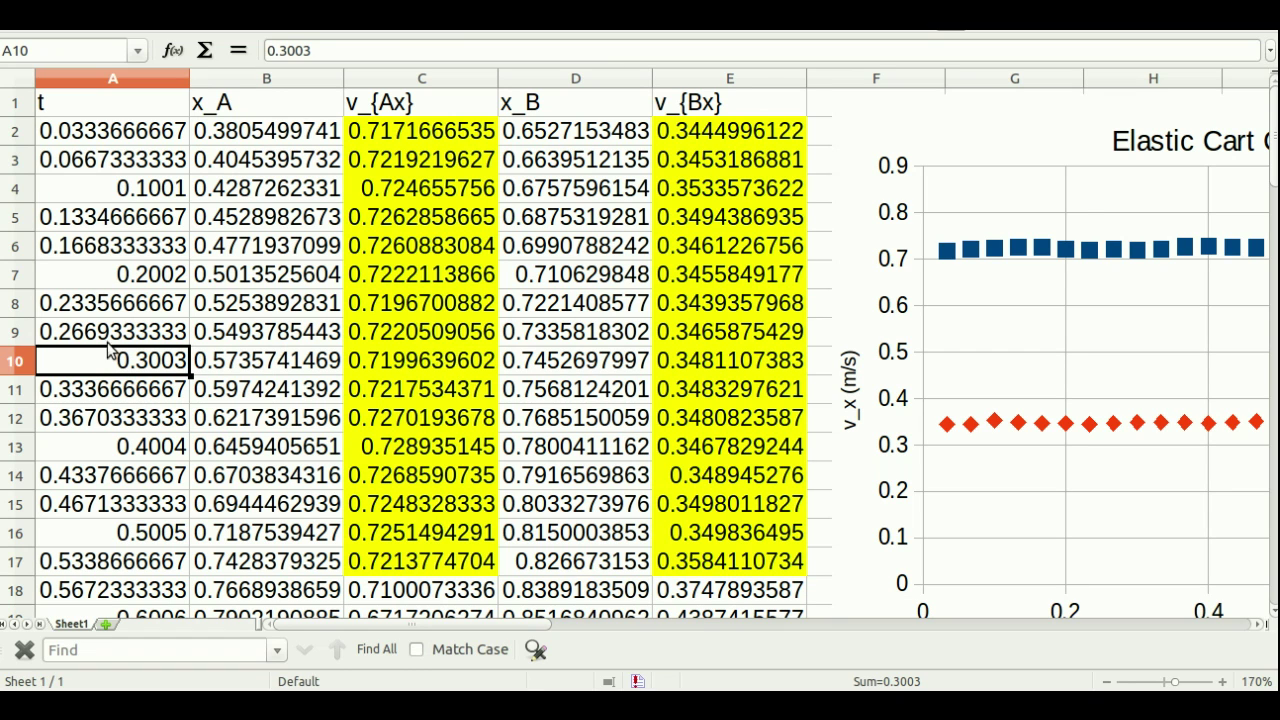
scroll(410, 365, "down", 5)
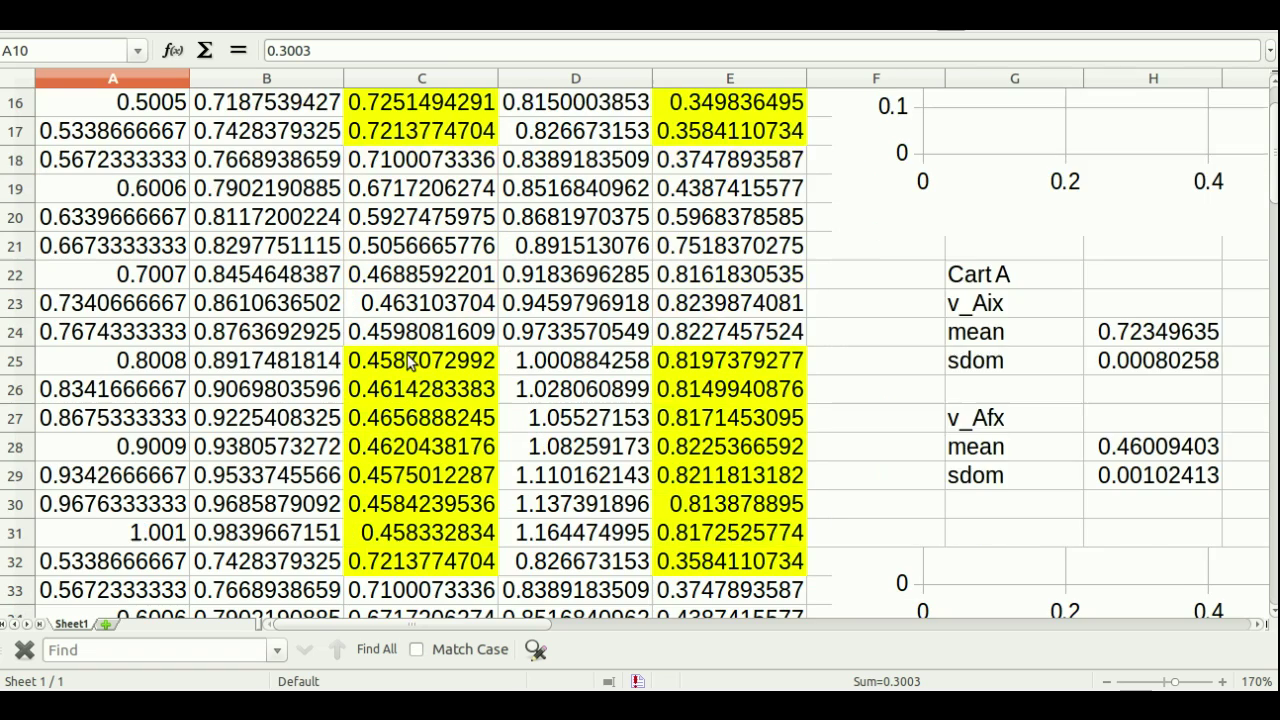
scroll(410, 365, "down", 1)
left_click_drag(415, 270, 401, 530)
left_click(407, 428)
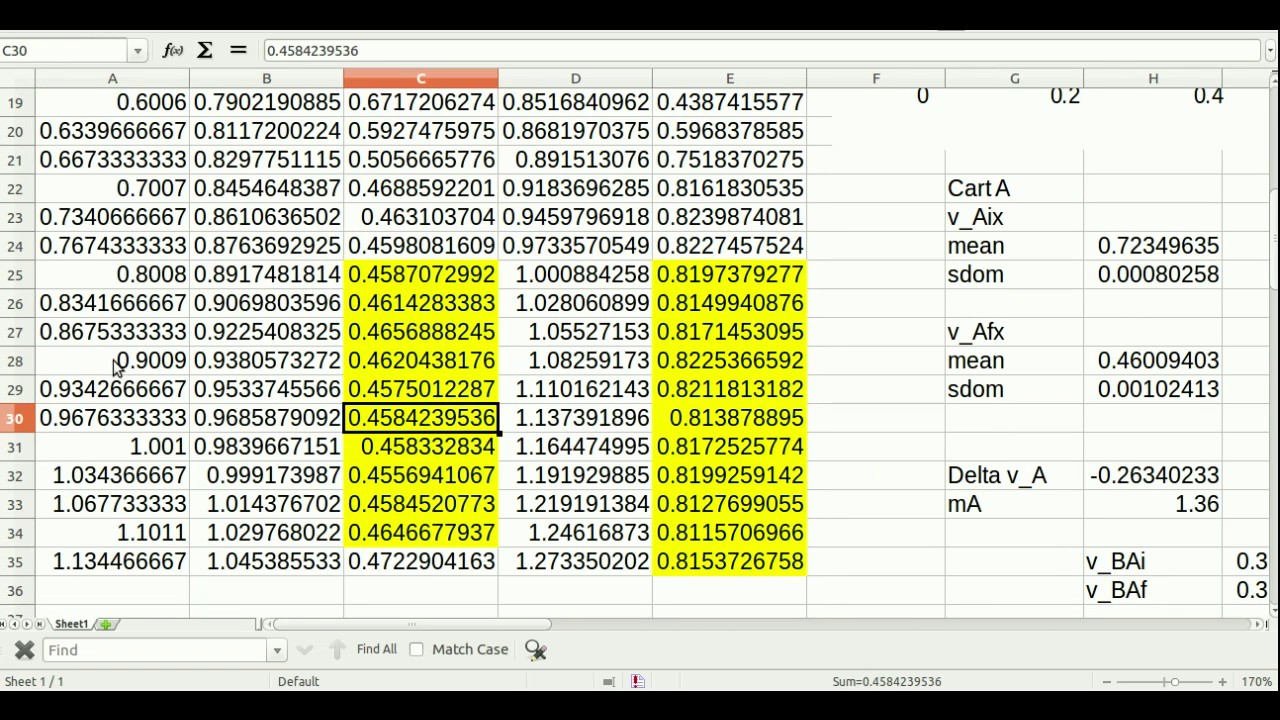
left_click(115, 367)
key("Down")
Return to the momentum results and select the dp/dt value in I48.
scroll(526, 388, "down", 6)
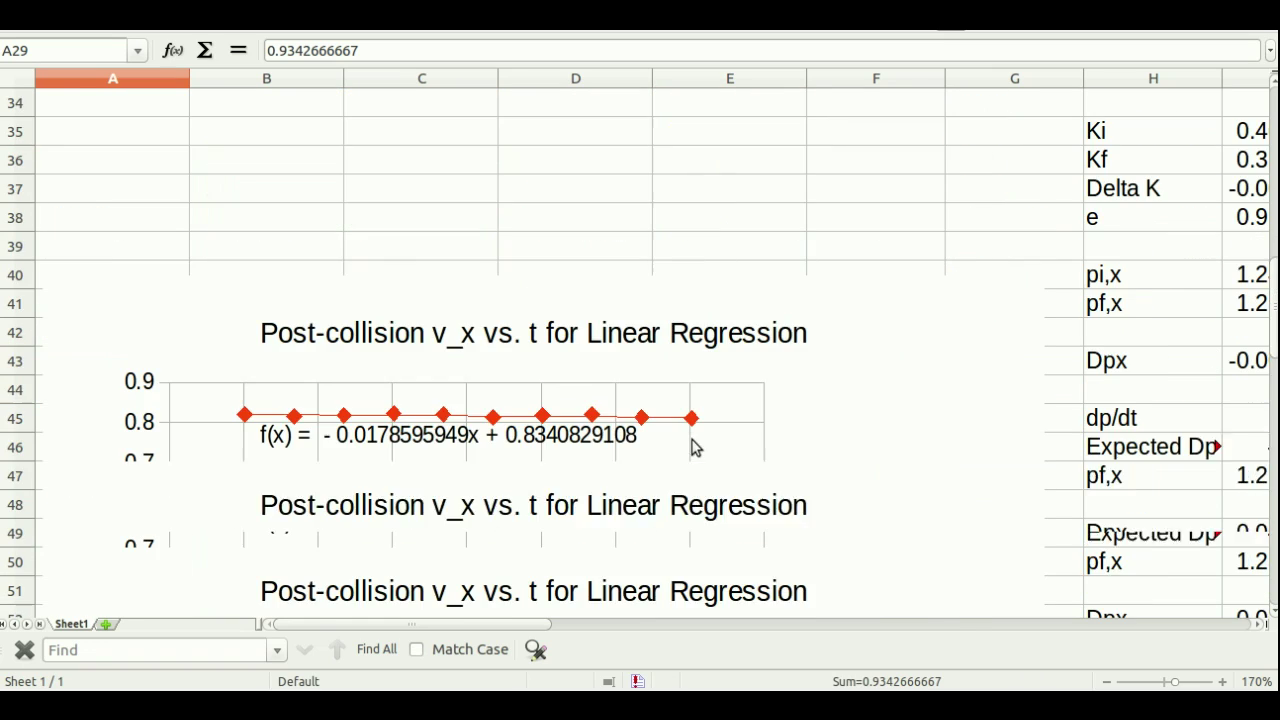
key("Right")
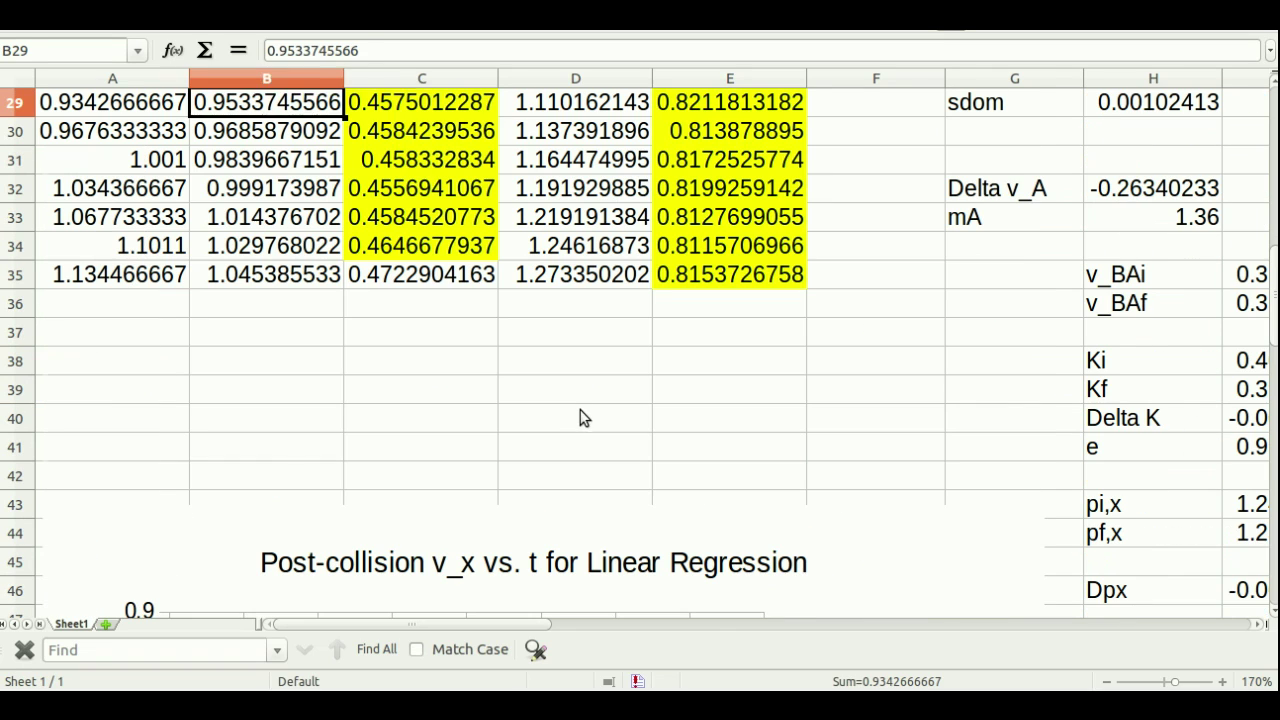
key("Right")
key("Right")
key("Right")
key("Right")
key("Right")
key("Right")
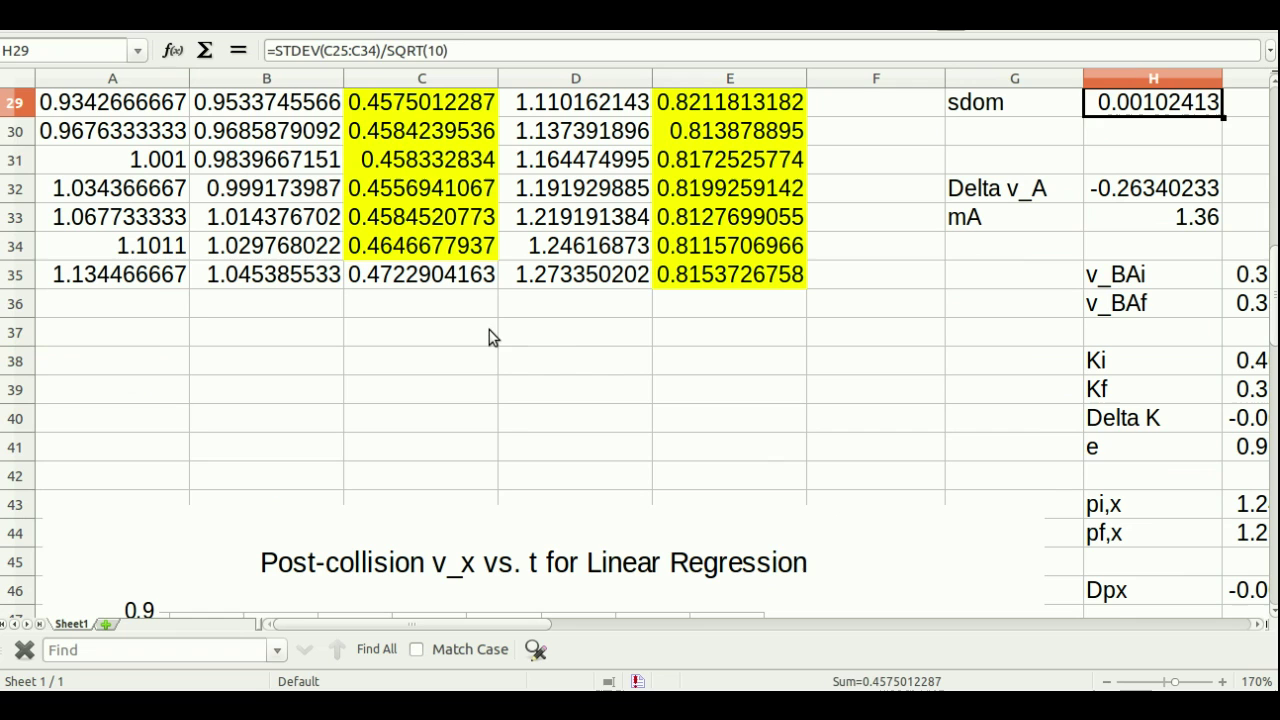
key("Down")
key("Down")
left_click_drag(391, 624, 586, 620)
scroll(585, 405, "down", 4)
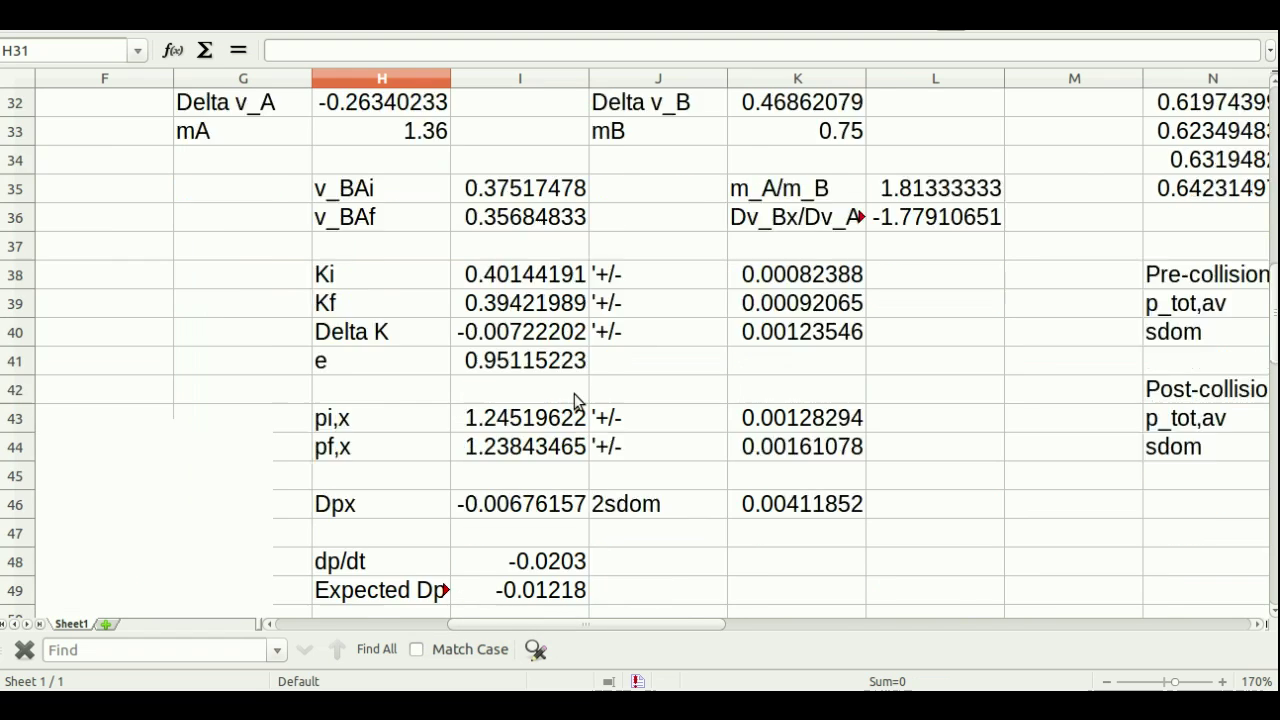
left_click(538, 310)
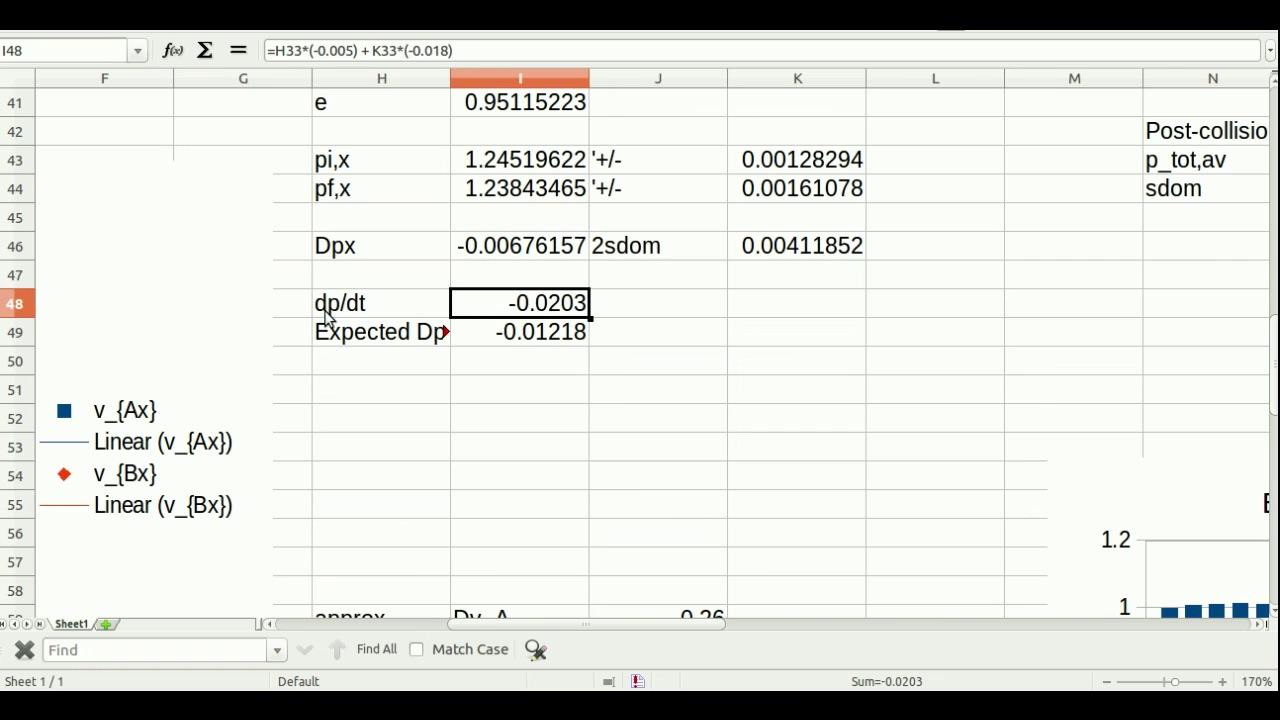
Trace the expected momentum change formula in I49 and compare its value with Dpx in I46.
left_click(543, 337)
left_click(296, 50)
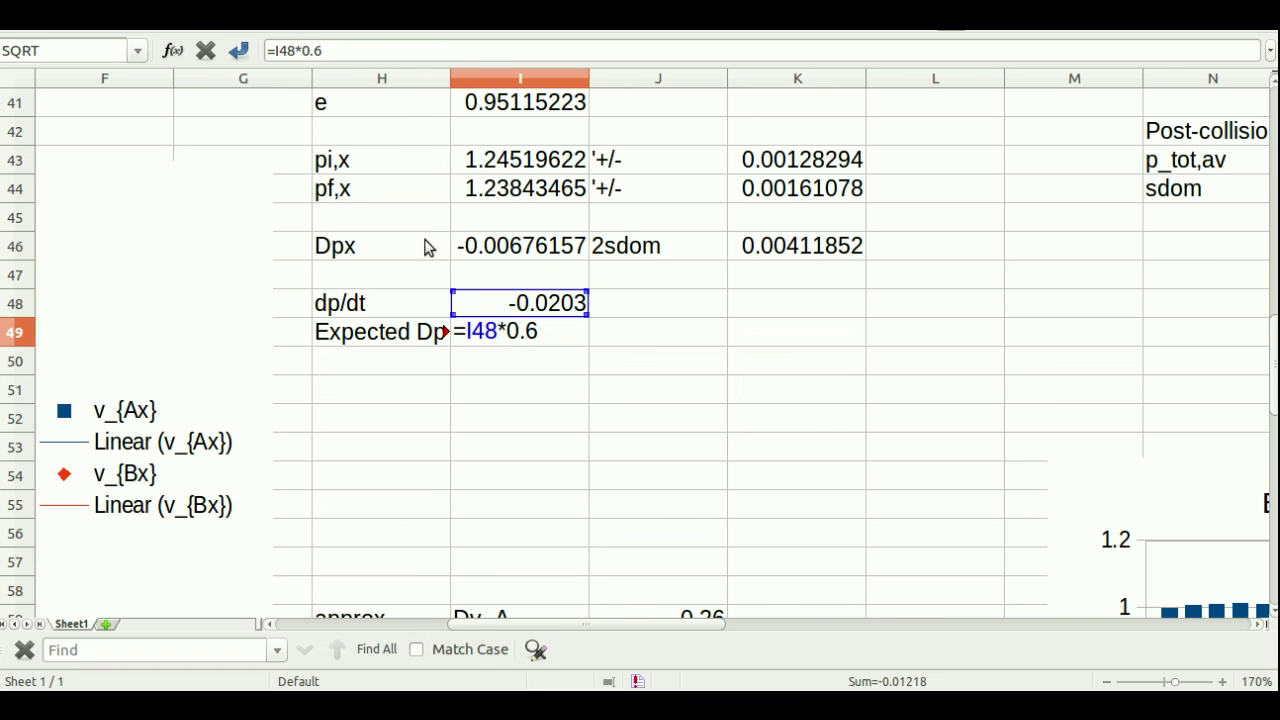
key("Return")
left_click(524, 337)
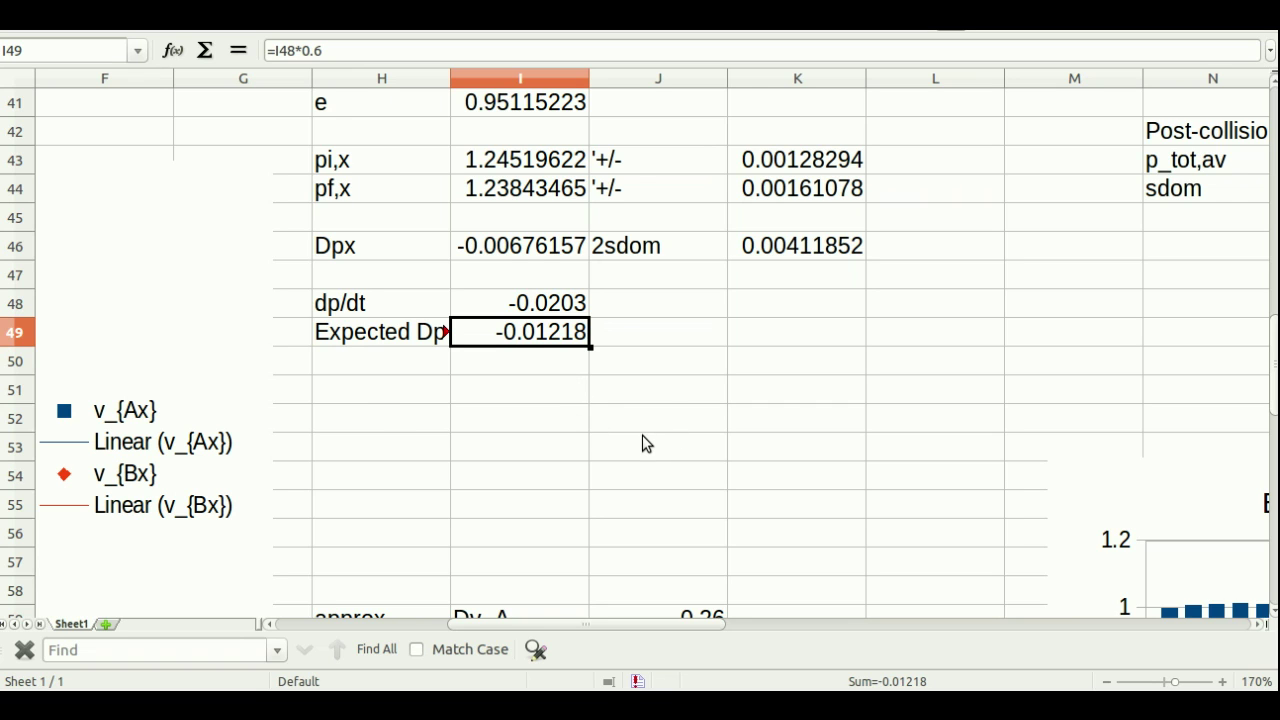
scroll(642, 435, "up", 1)
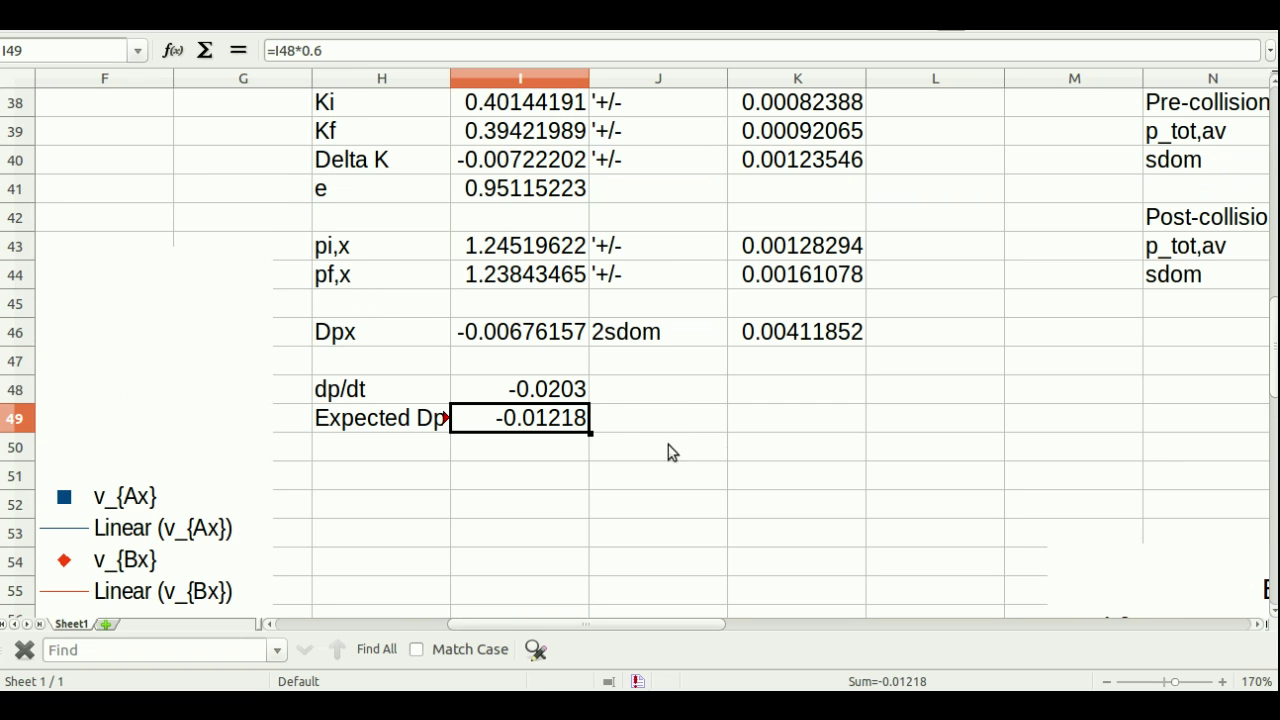
Compare the expected momentum change in I49 with the measured Dpx in I46 and its 2sdom uncertainty.
left_click(527, 441)
left_click(541, 420)
left_click(534, 339)
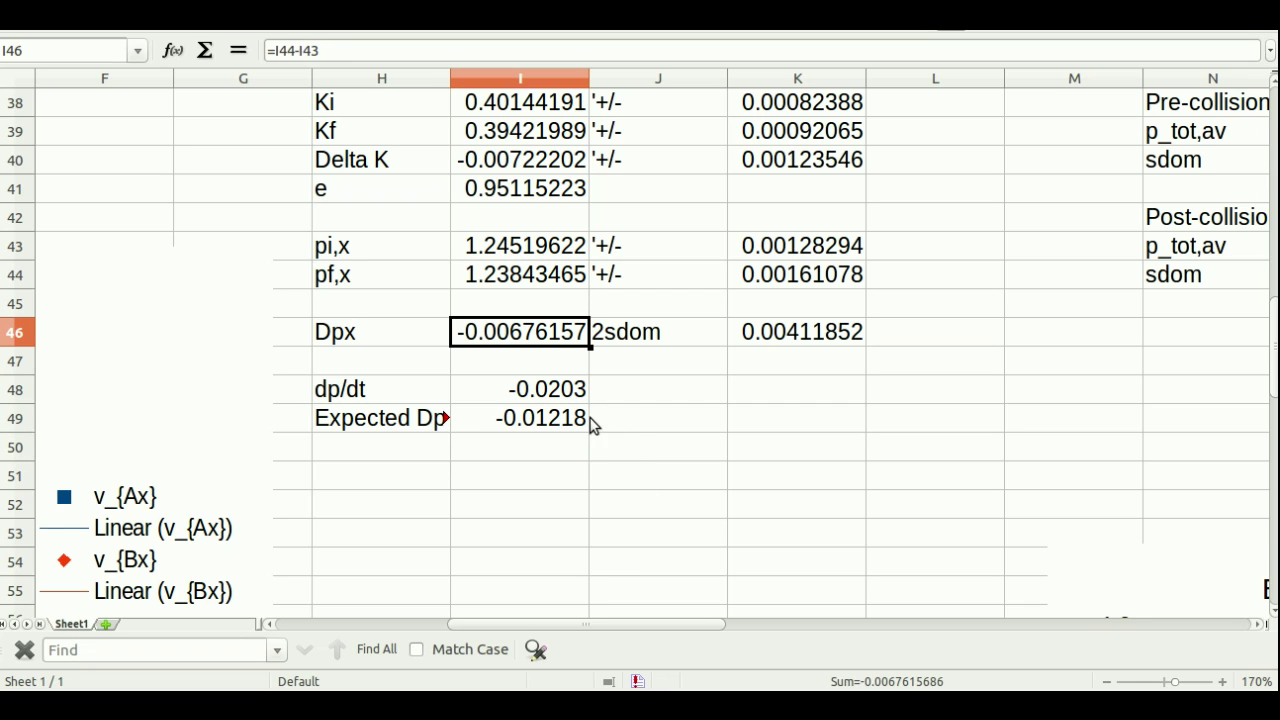
scroll(635, 440, "up", 1)
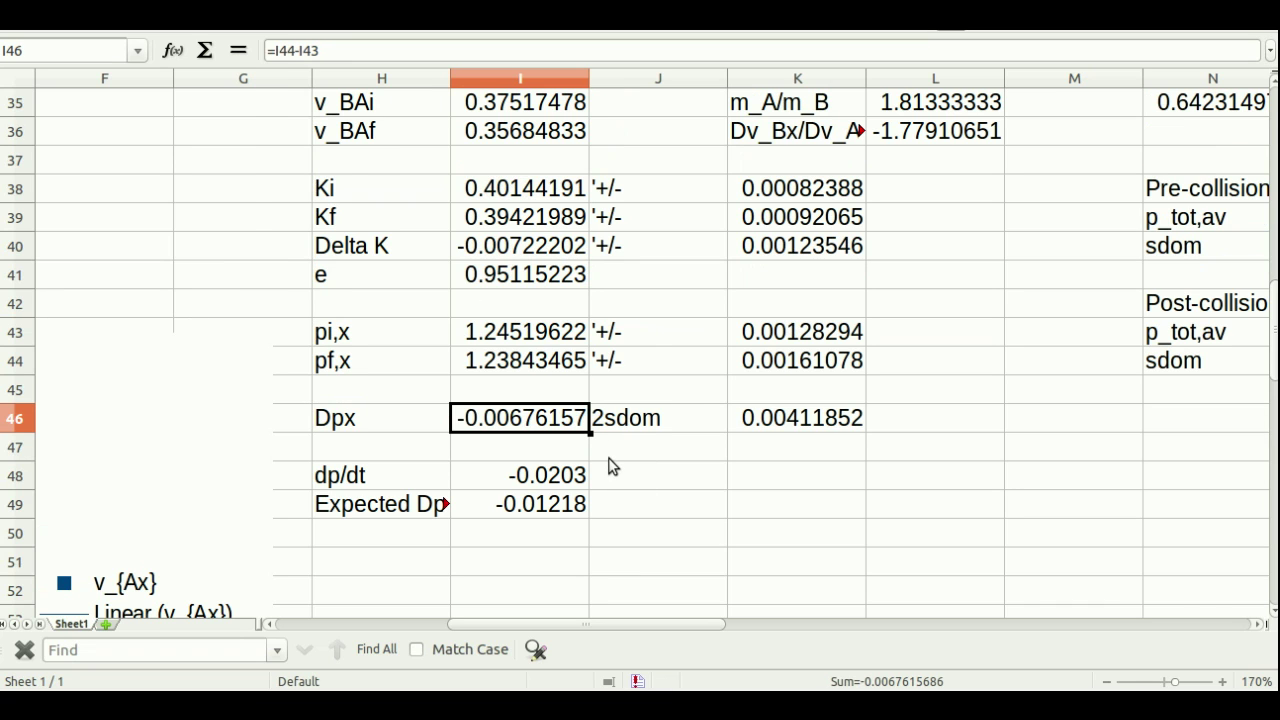
scroll(612, 469, "down", 1)
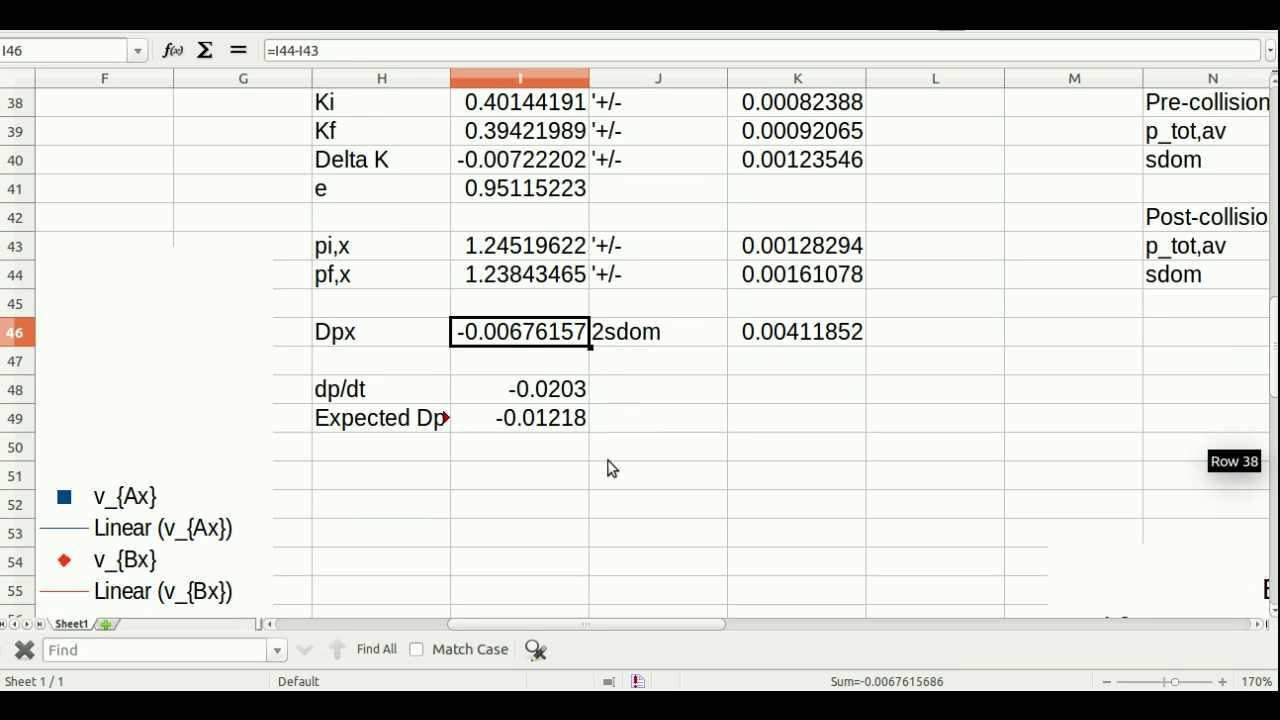
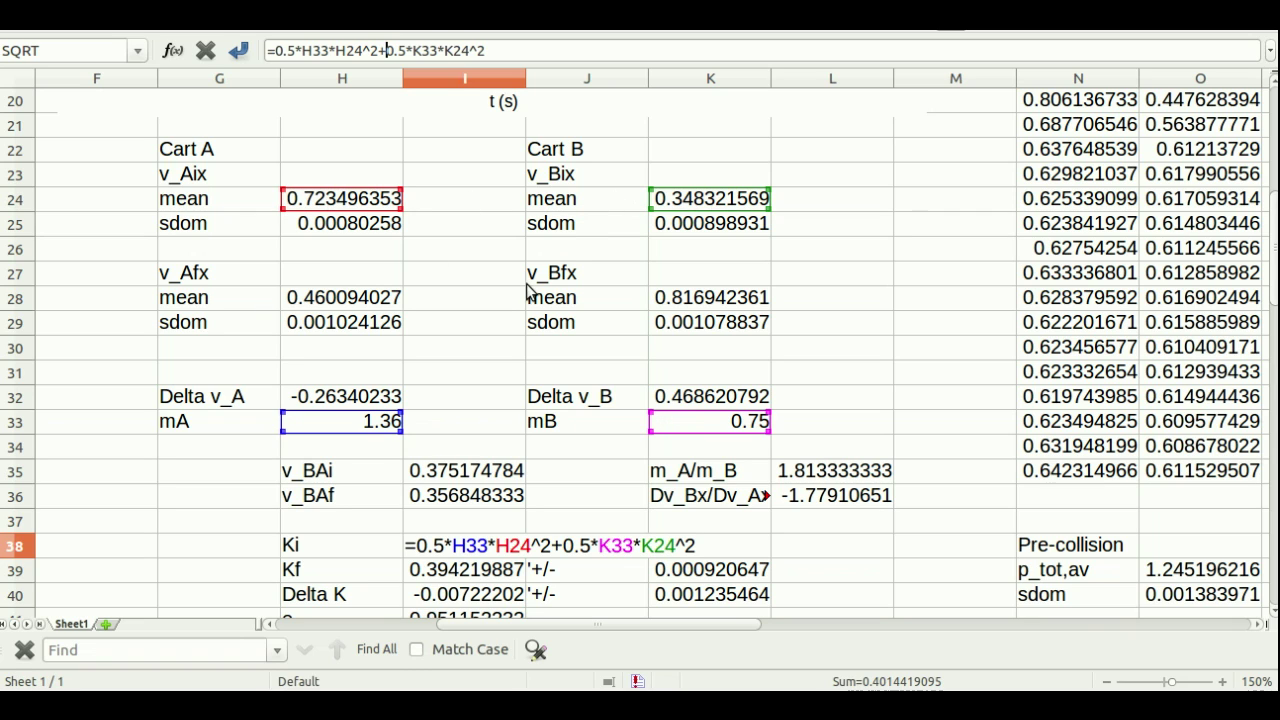
Close the Ki formula unchanged and examine the Kf and Delta K formulas in I39 and I40.
key("Return")
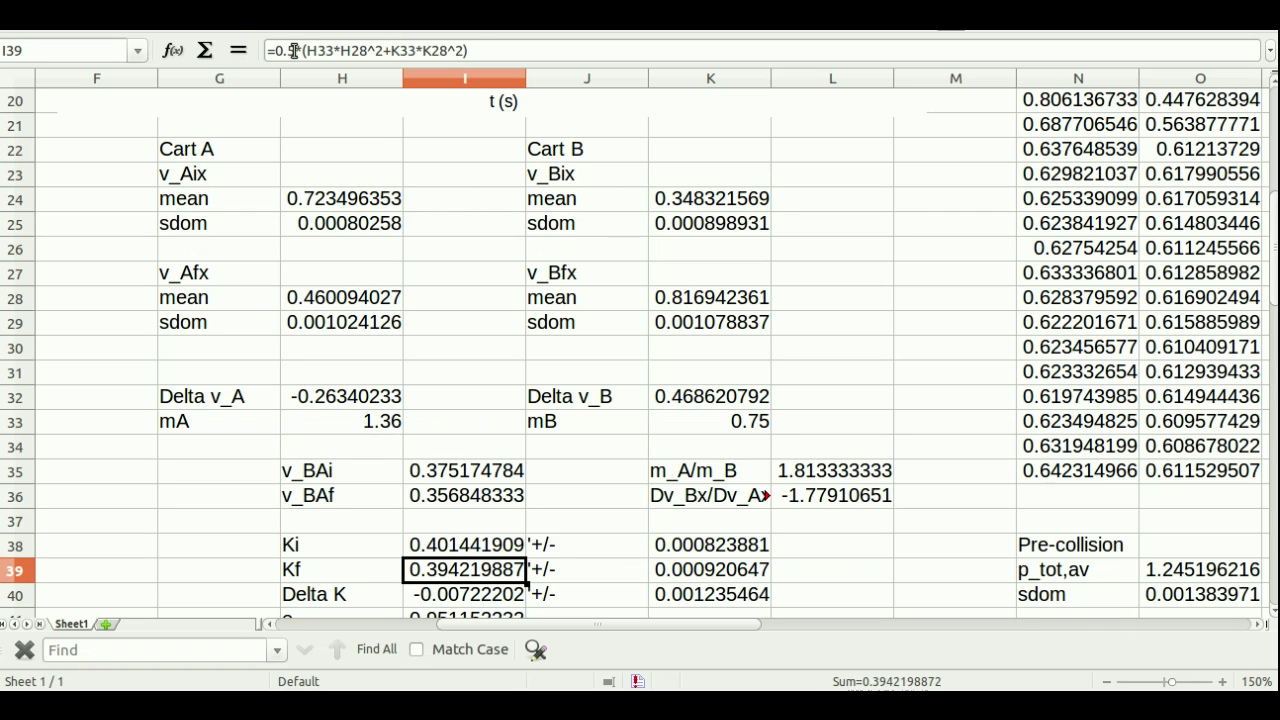
scroll(500, 398, "down", 1)
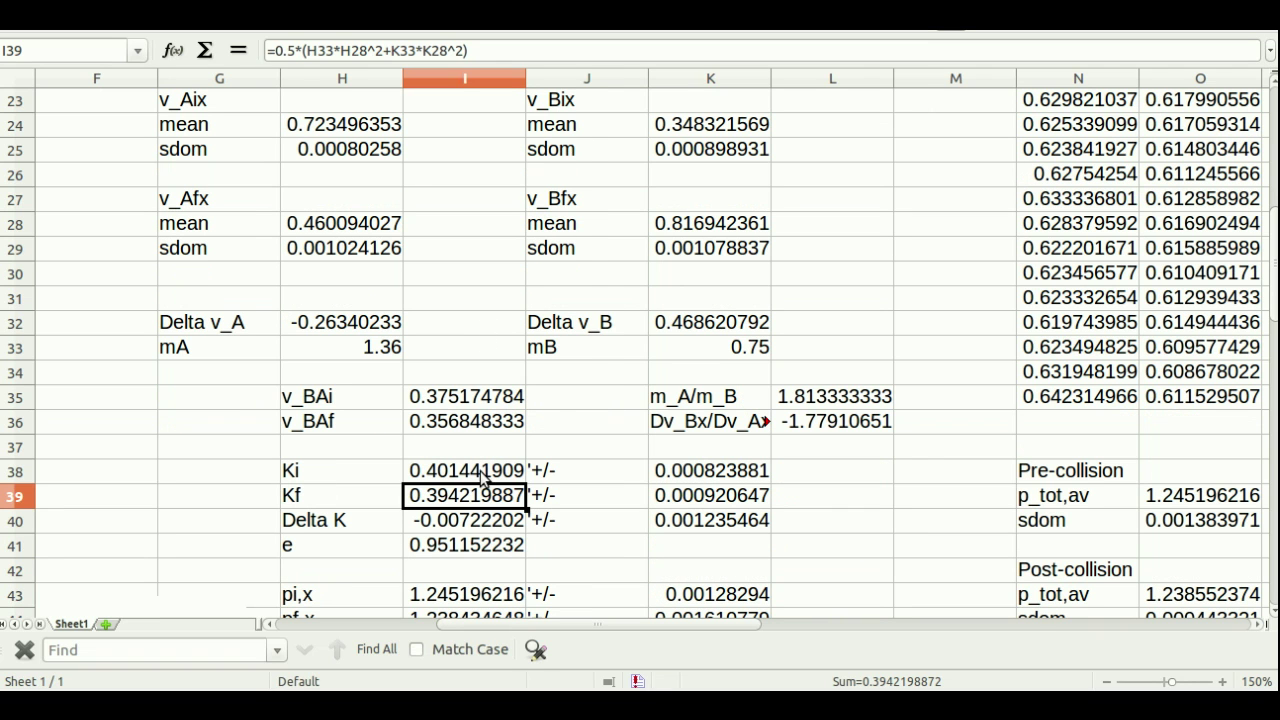
left_click(447, 528)
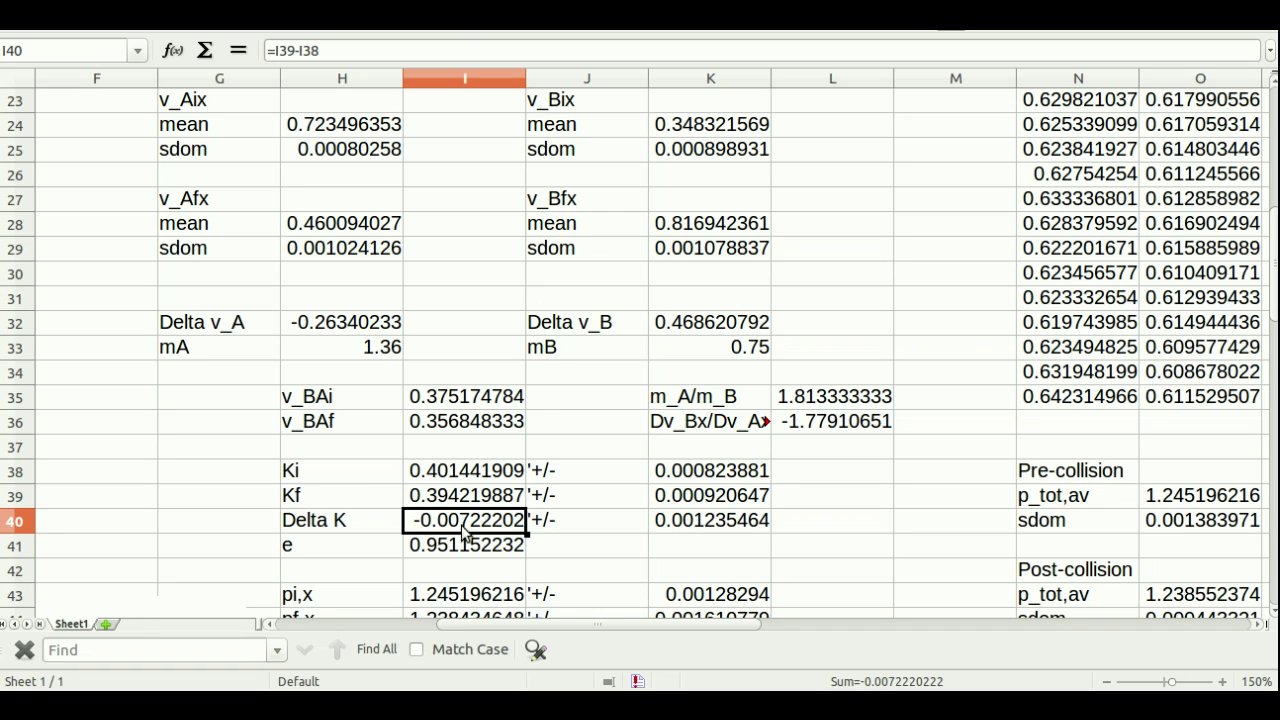
Examine the uncertainty formulas for Ki, Kf and Delta K in K38:K40.
left_click(713, 530)
left_click(718, 473)
left_click(720, 496)
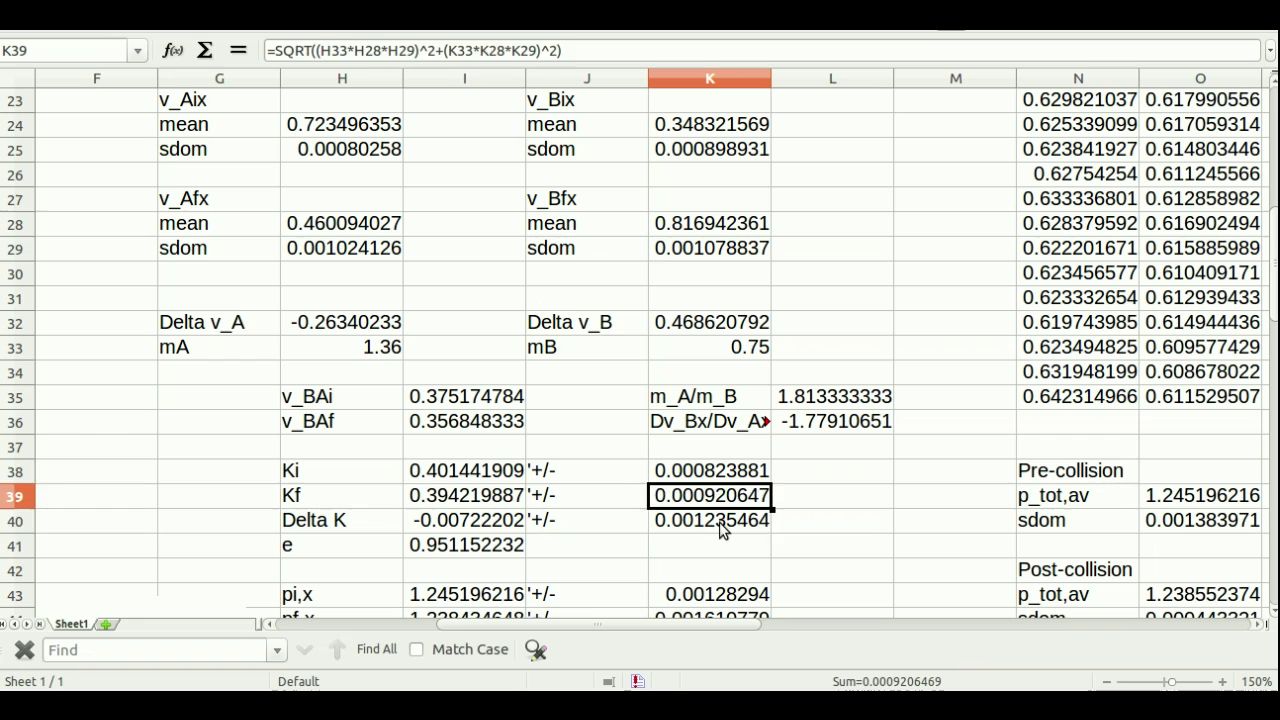
left_click(722, 530)
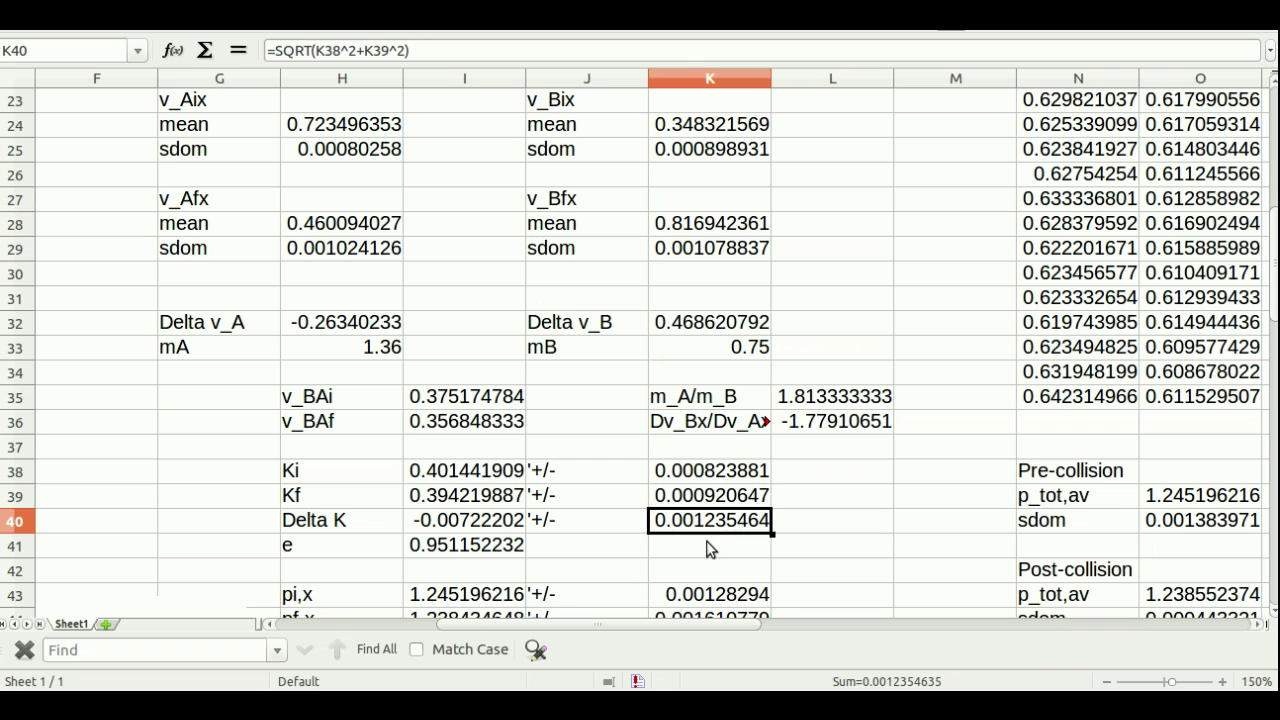
Compare the kinetic energies Ki and Kf in I38:I39 with the Delta K value in I40.
left_click(482, 522)
left_click(460, 472)
left_click(466, 502)
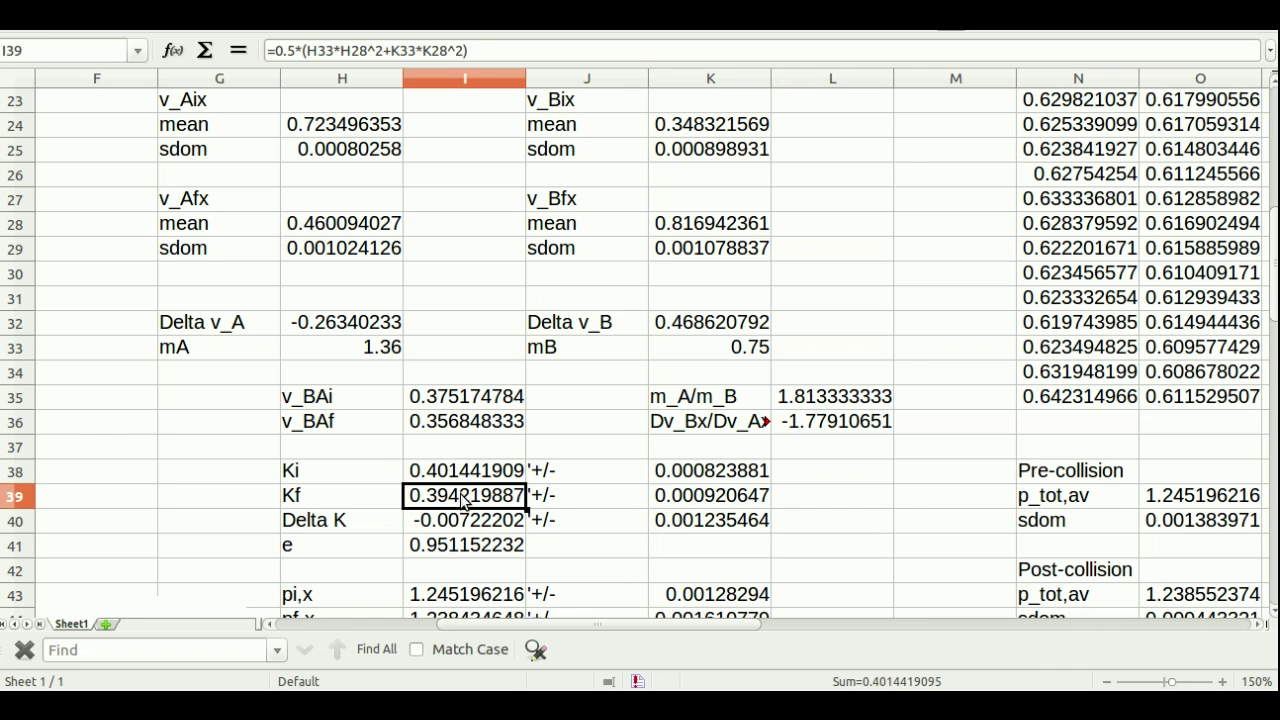
left_click(446, 522)
left_click(455, 474)
left_click(460, 497)
left_click(462, 522)
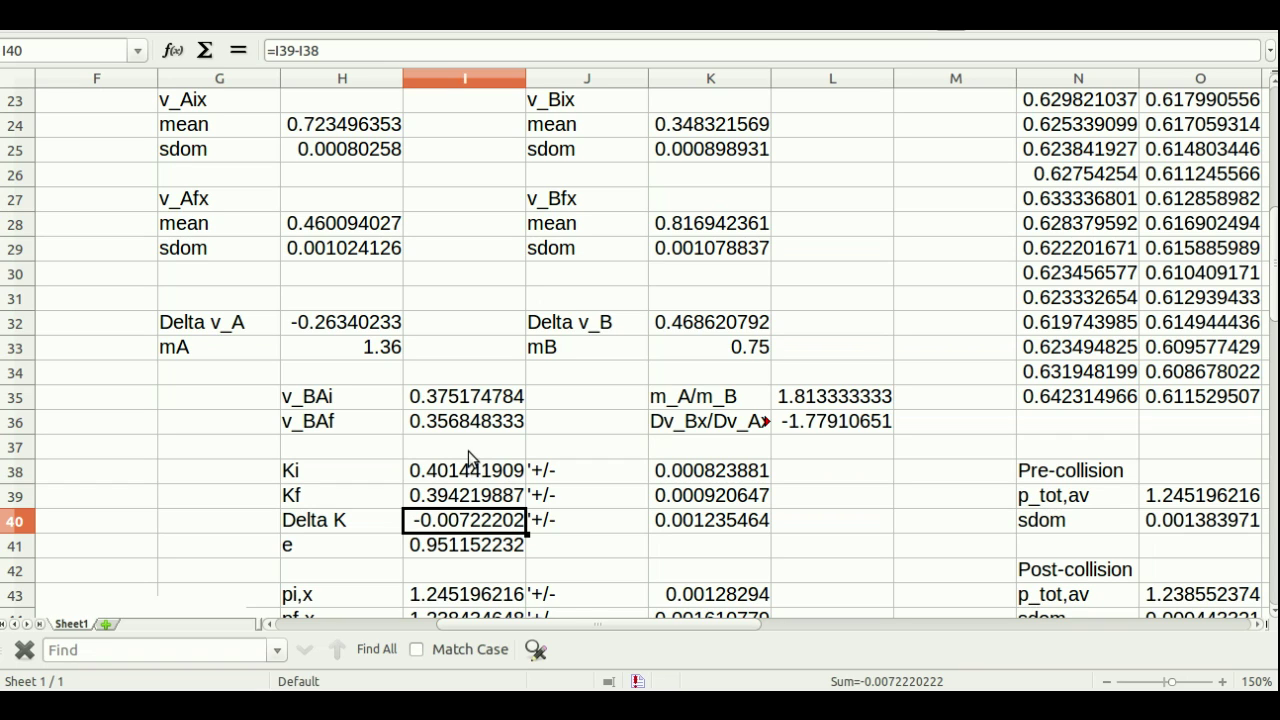
left_click(492, 472)
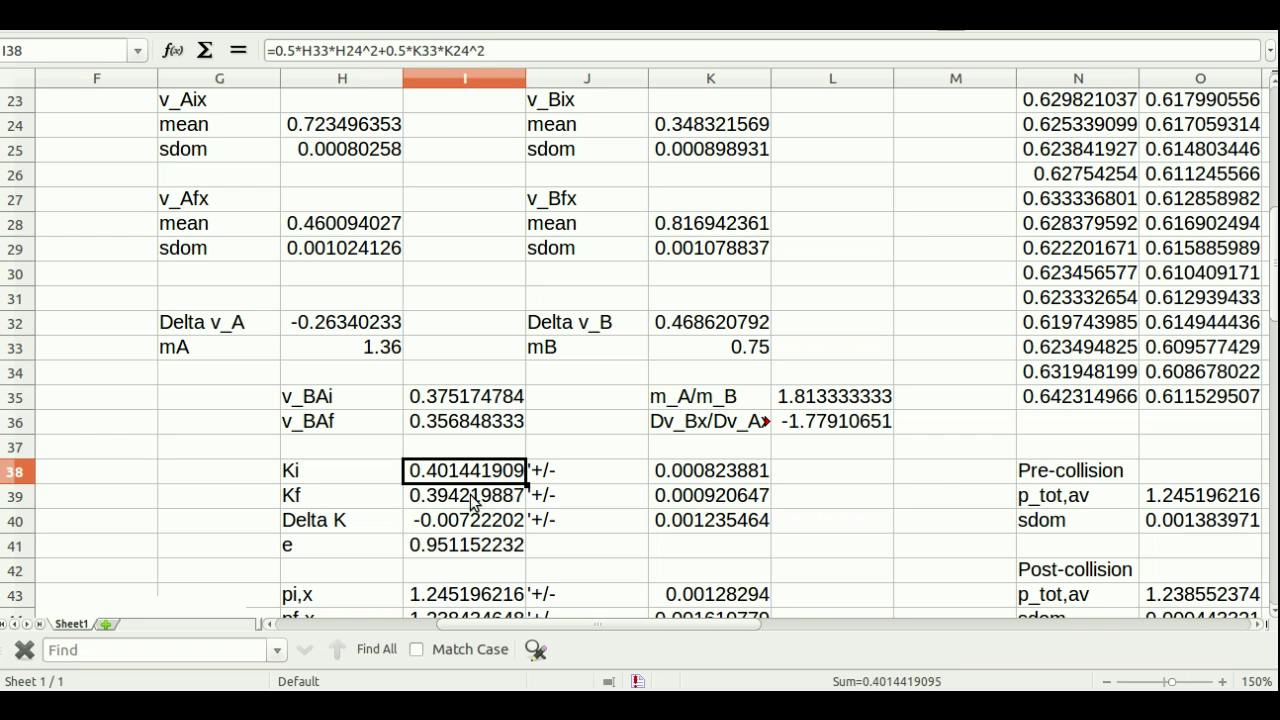
left_click(474, 500)
left_click(463, 478)
left_click(474, 498)
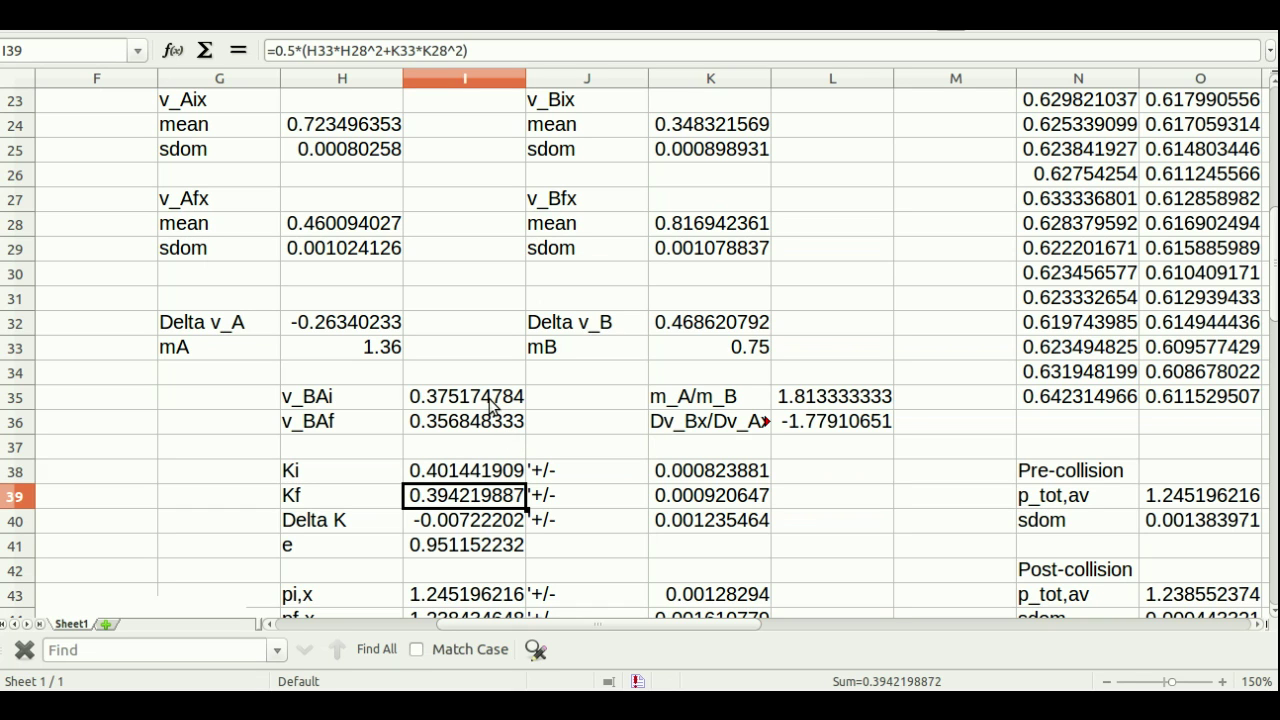
Find the Total Post-Collision Kinetic Energy for Linear Regression chart and examine the slope of its fit line.
scroll(475, 412, "down", 3)
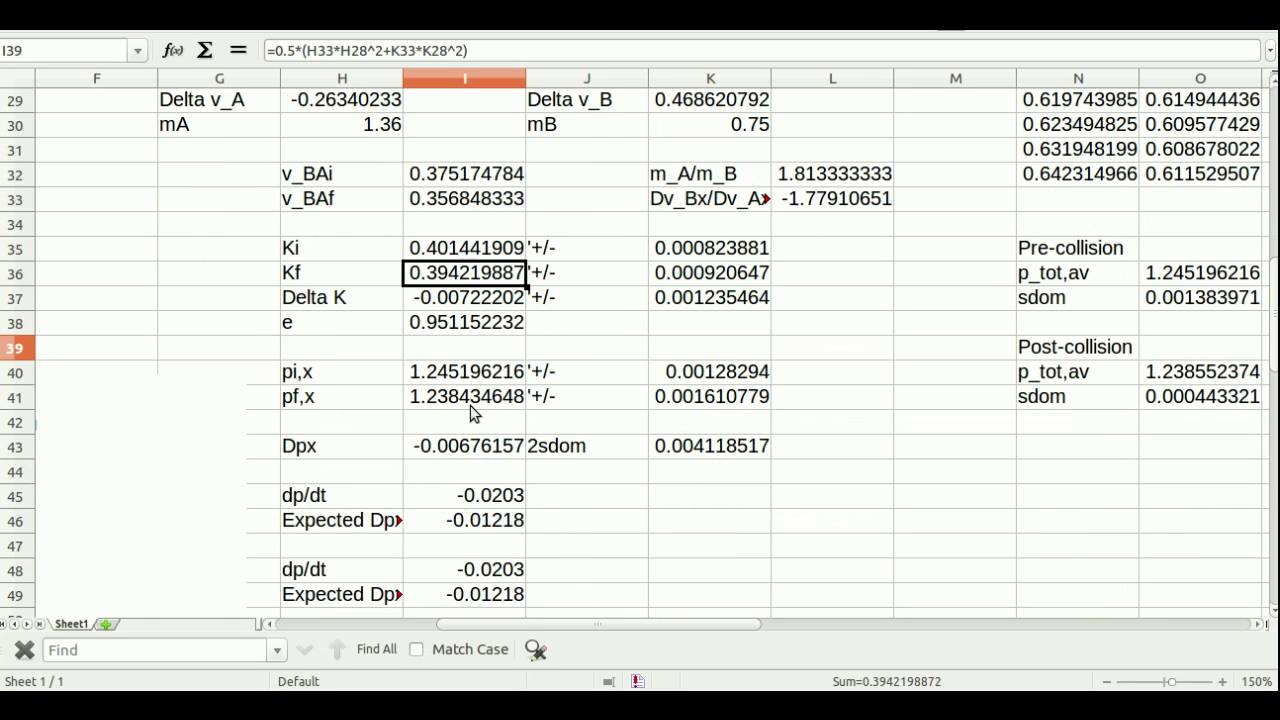
scroll(480, 305, "up", 2)
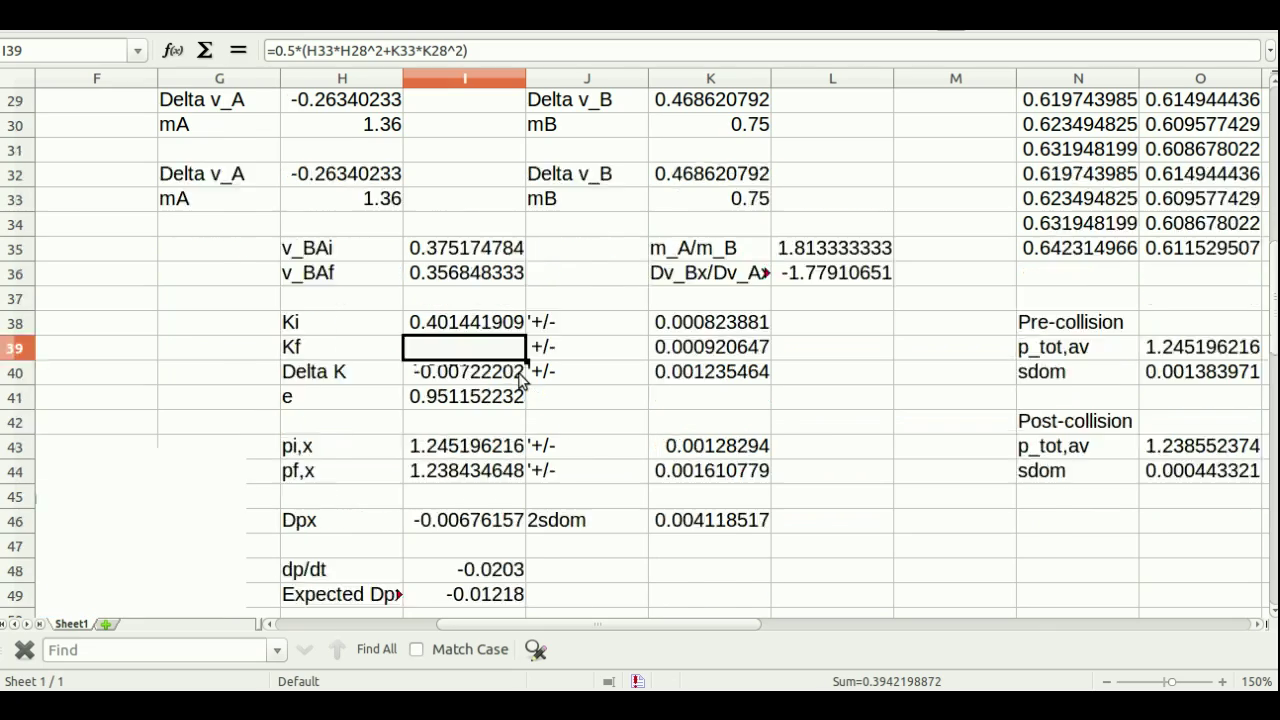
left_click_drag(483, 623, 818, 628)
scroll(720, 445, "up", 8)
scroll(811, 380, "down", 5)
scroll(820, 440, "up", 1)
left_click_drag(711, 623, 600, 330)
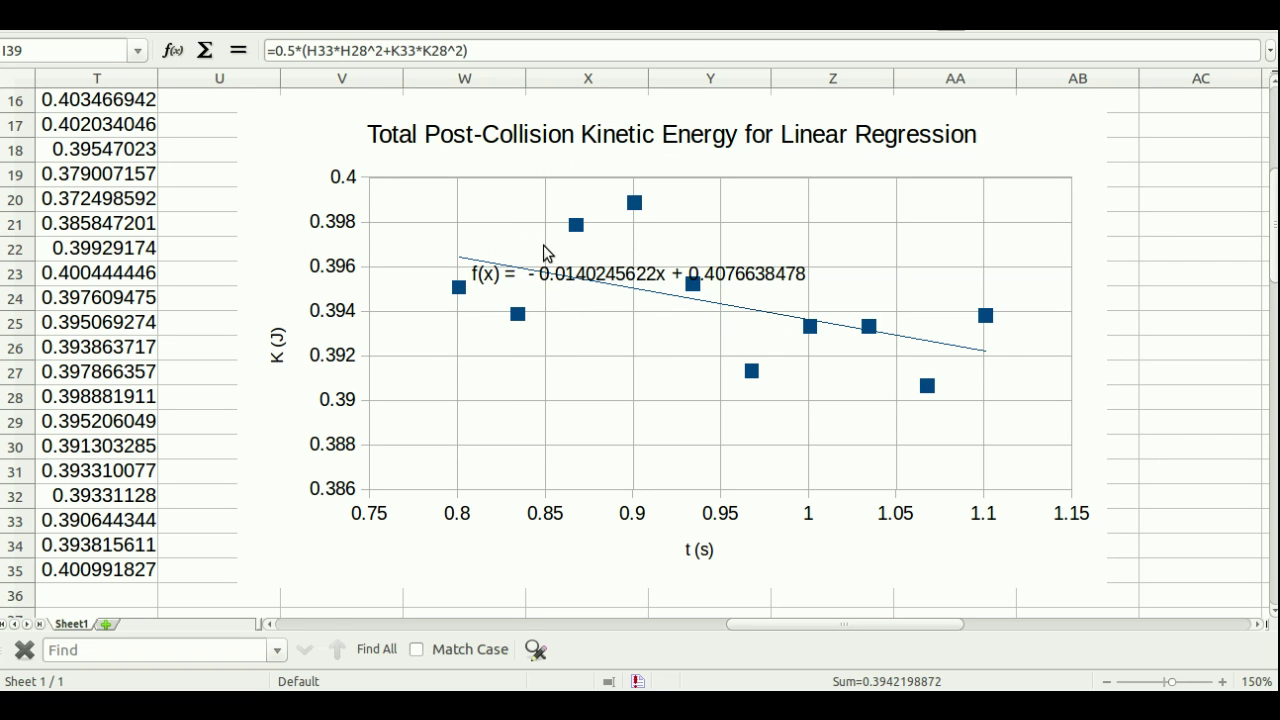
Locate the dK/dt value in S49 and compare it with the slope of the kinetic energy regression line.
left_click_drag(800, 624, 480, 620)
scroll(605, 376, "down", 5)
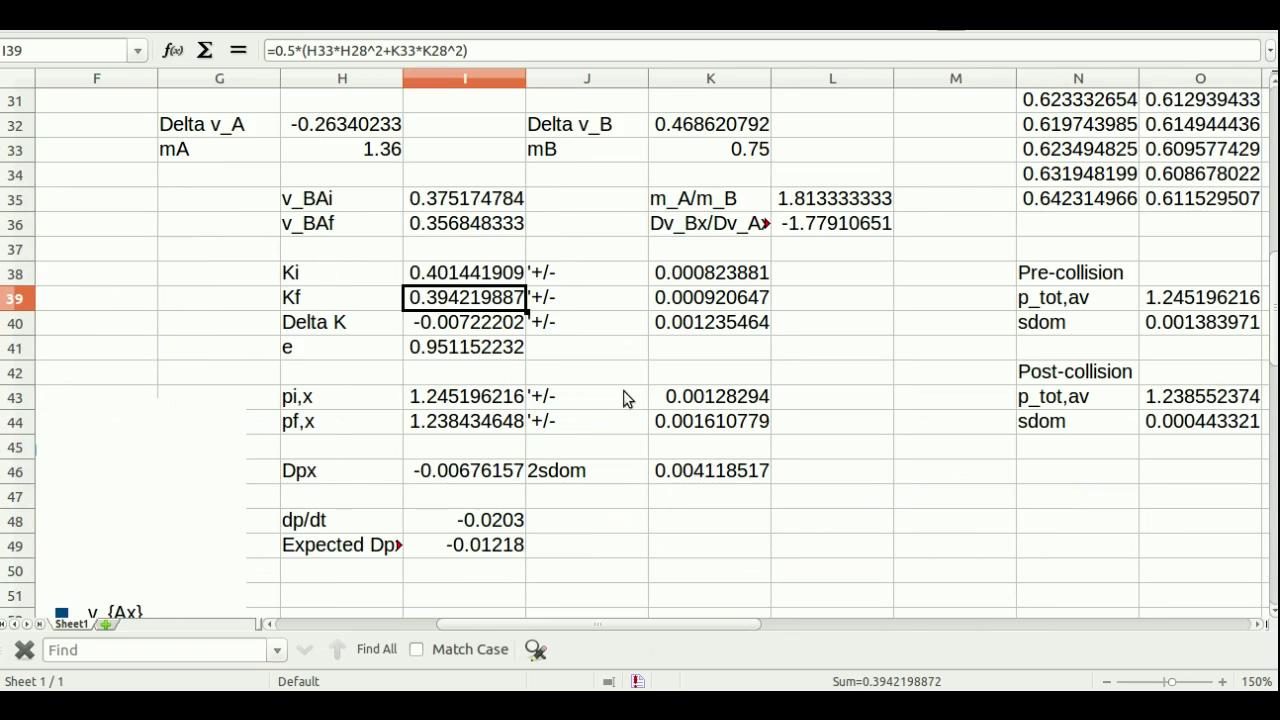
scroll(604, 449, "up", 5)
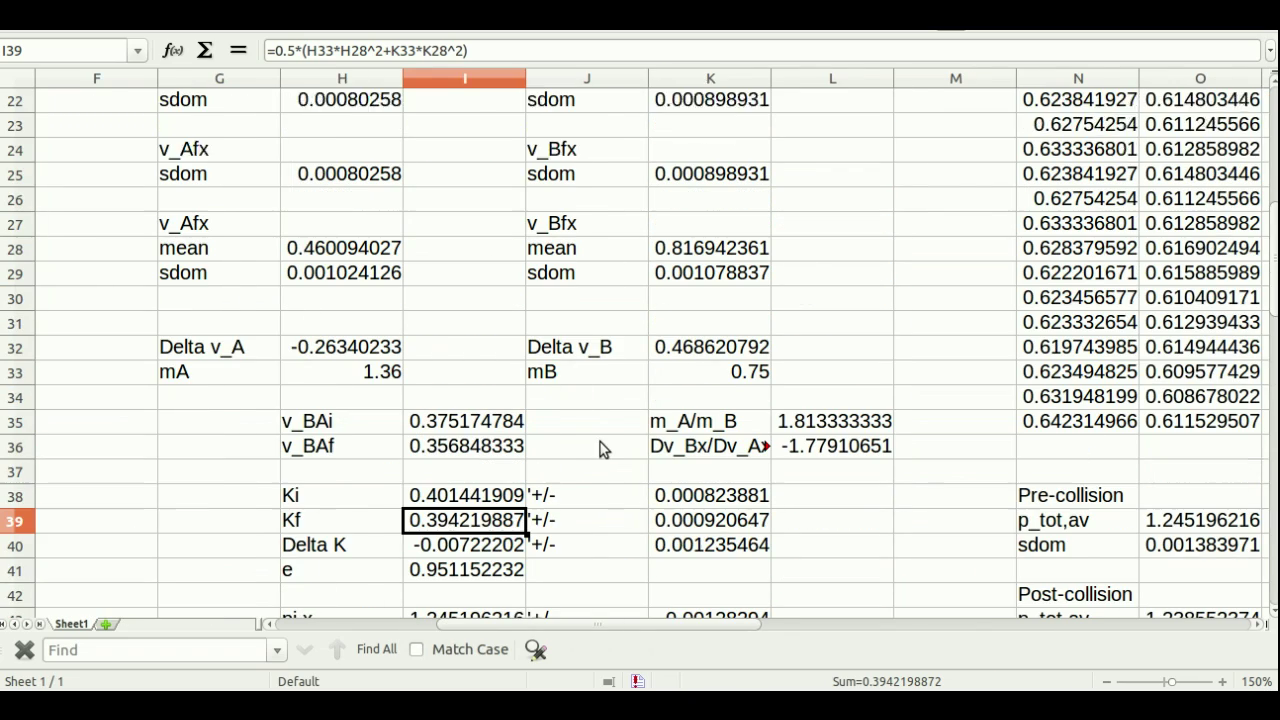
left_click_drag(690, 624, 887, 604)
scroll(697, 428, "down", 3)
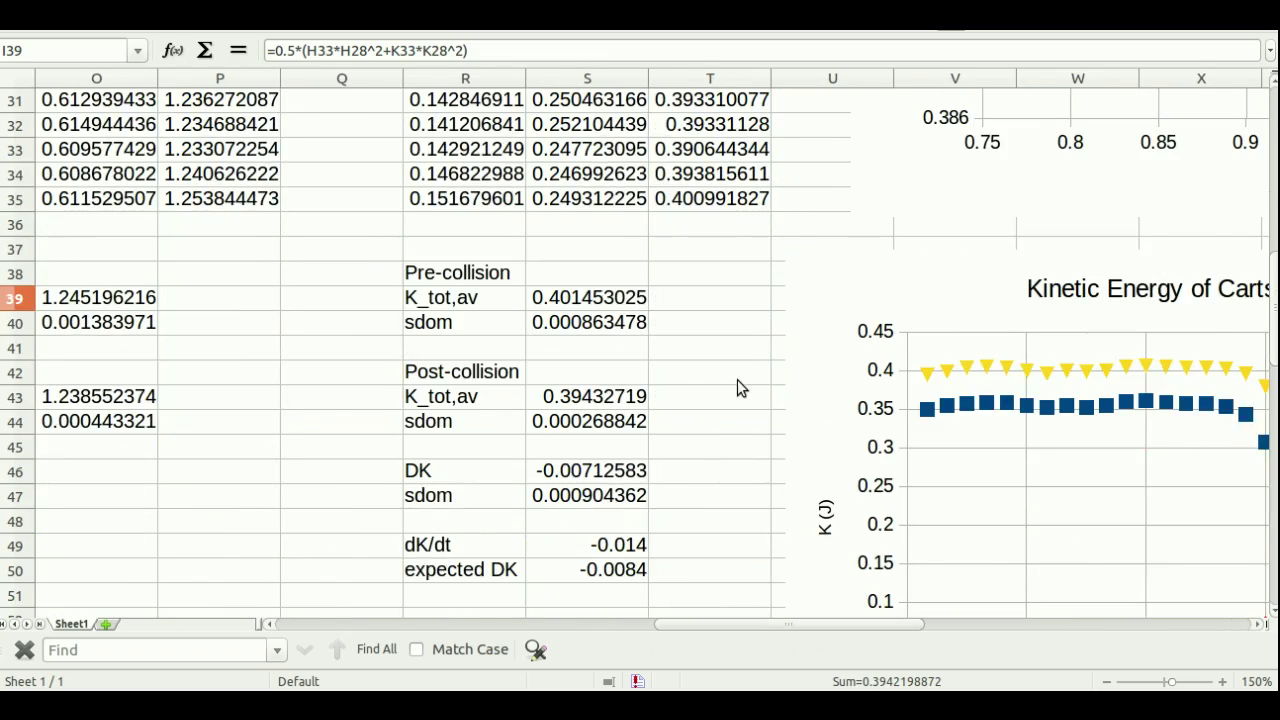
scroll(737, 379, "down", 1)
left_click(474, 474)
left_click(621, 480)
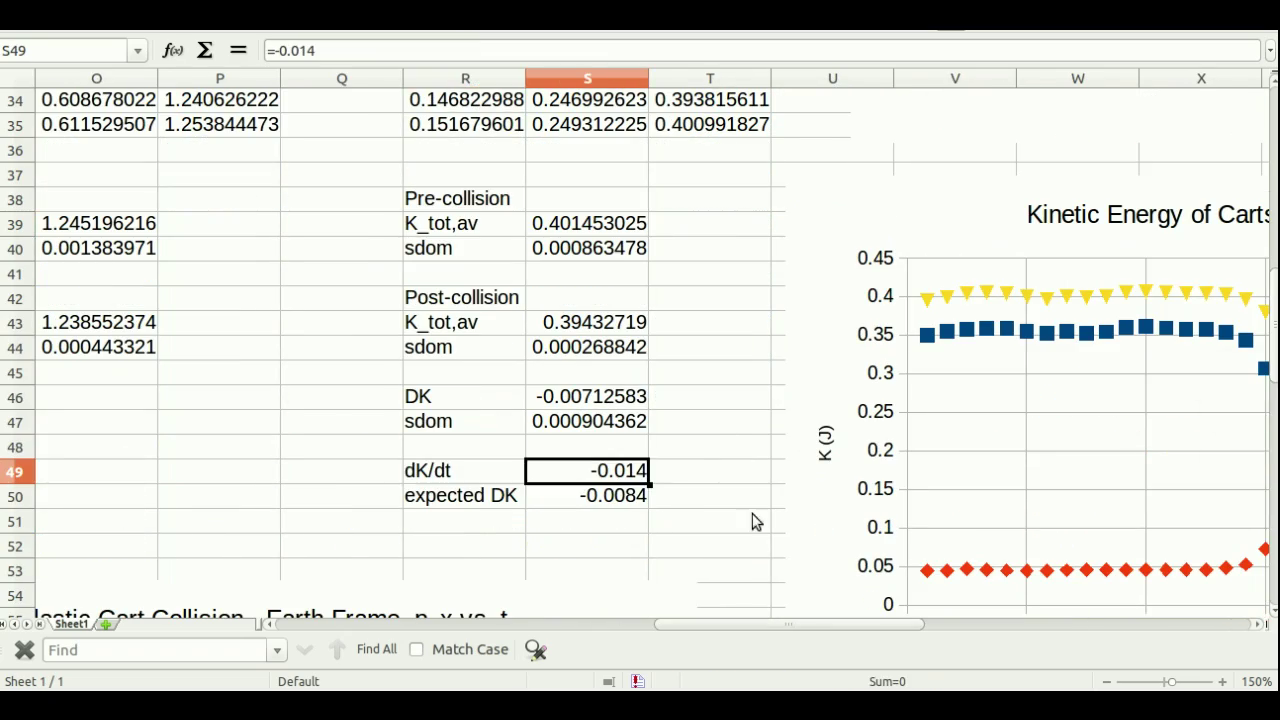
scroll(757, 515, "up", 4)
scroll(757, 503, "up", 1)
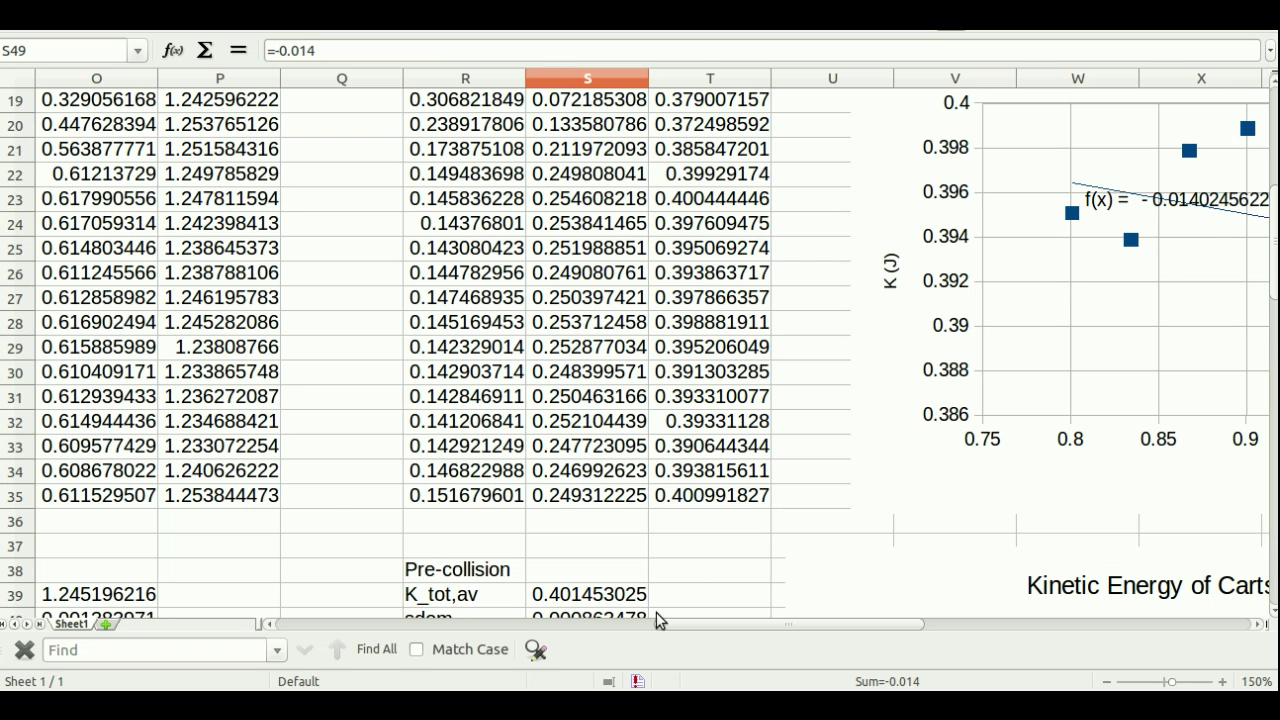
left_click_drag(703, 632, 780, 620)
Trace the expected DK formula in S50 and close it unchanged, leaving that cell selected.
scroll(367, 430, "down", 5)
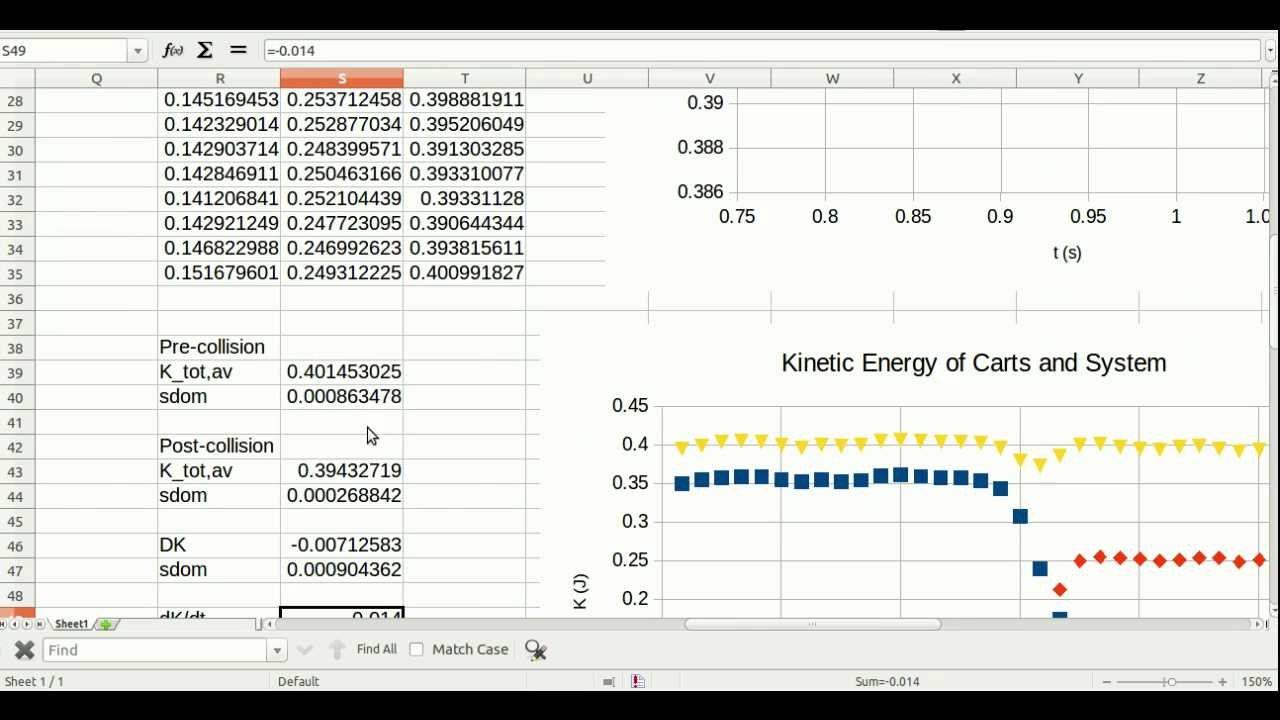
left_click(334, 50)
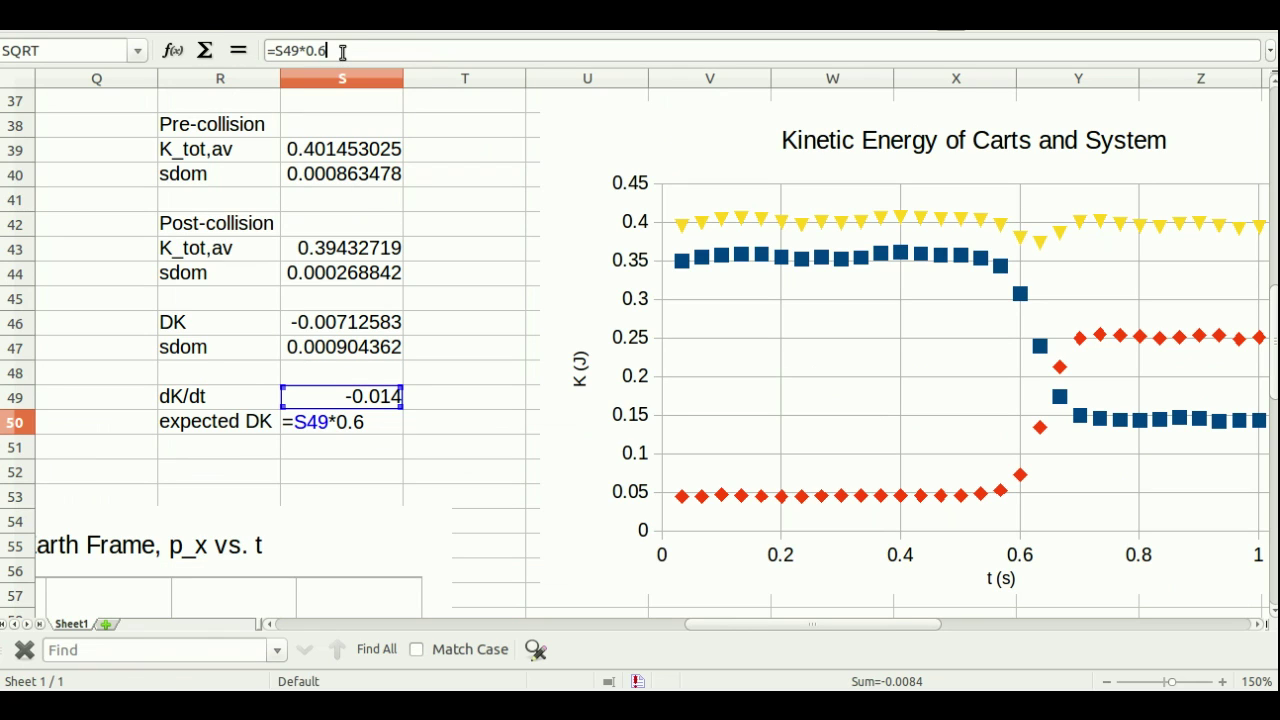
key("Return")
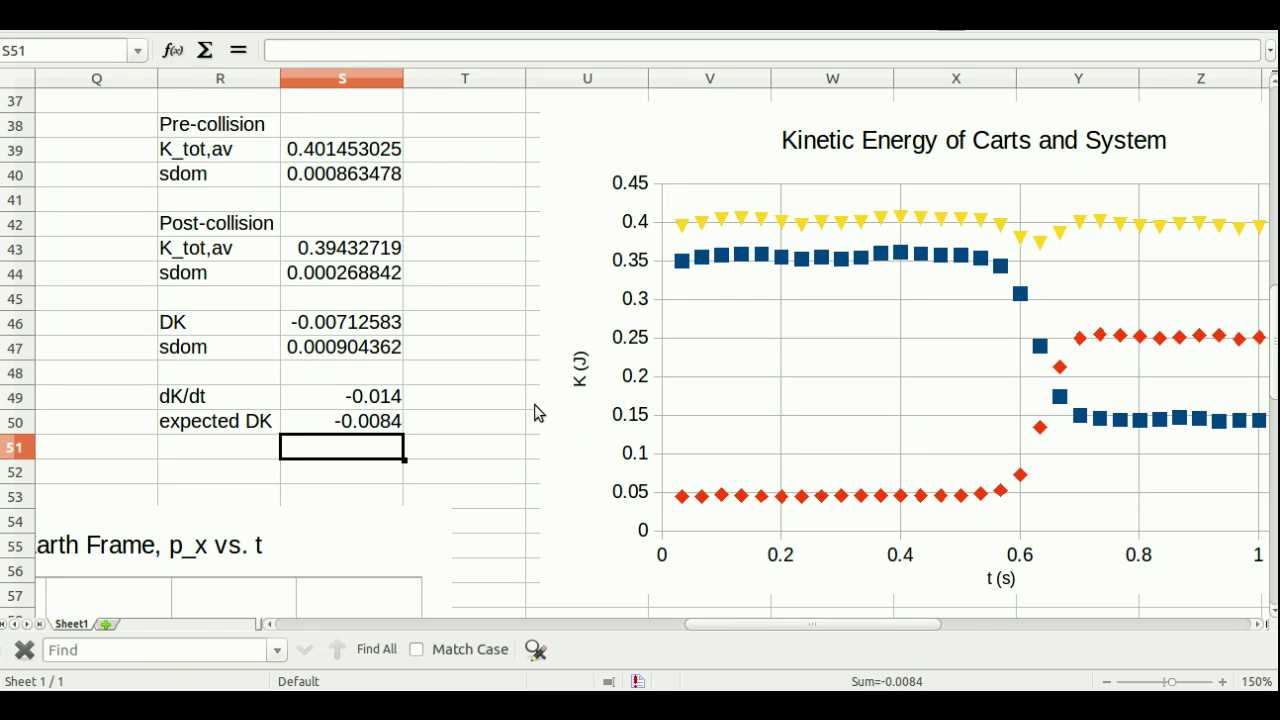
left_click(352, 425)
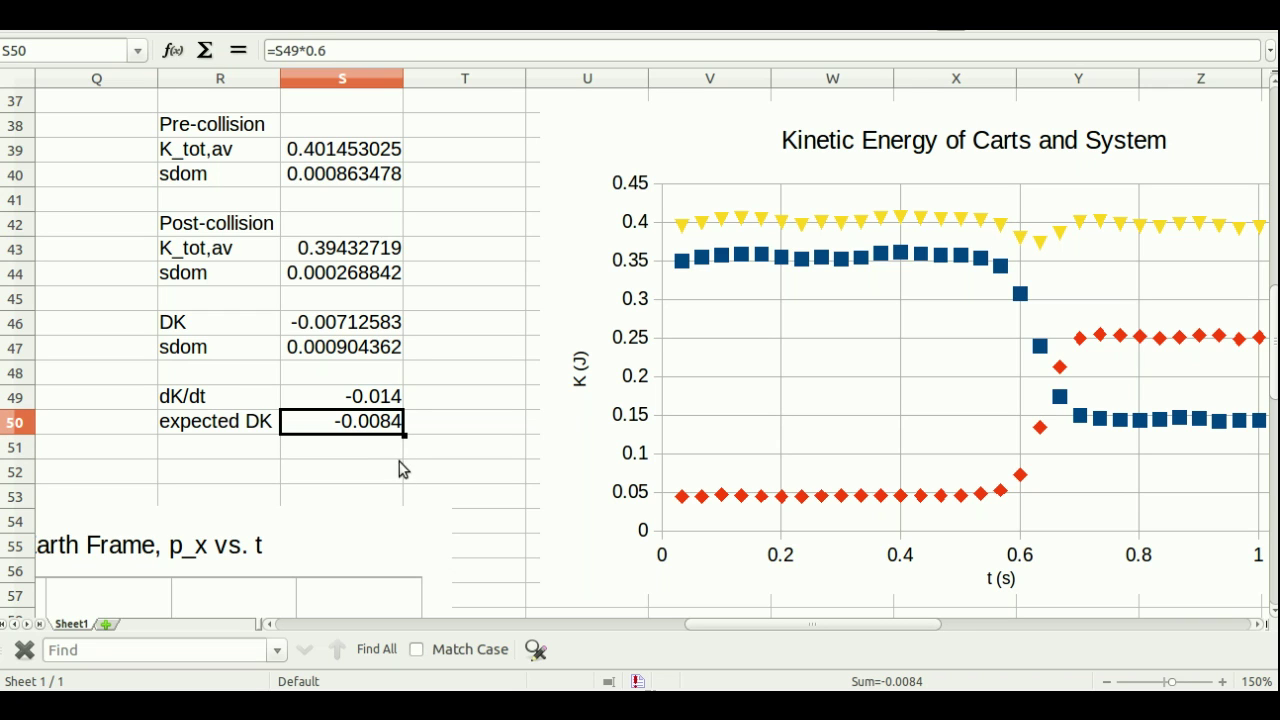
Return to the energy and momentum results in columns H to K and select Delta K in I40.
left_click_drag(730, 624, 463, 628)
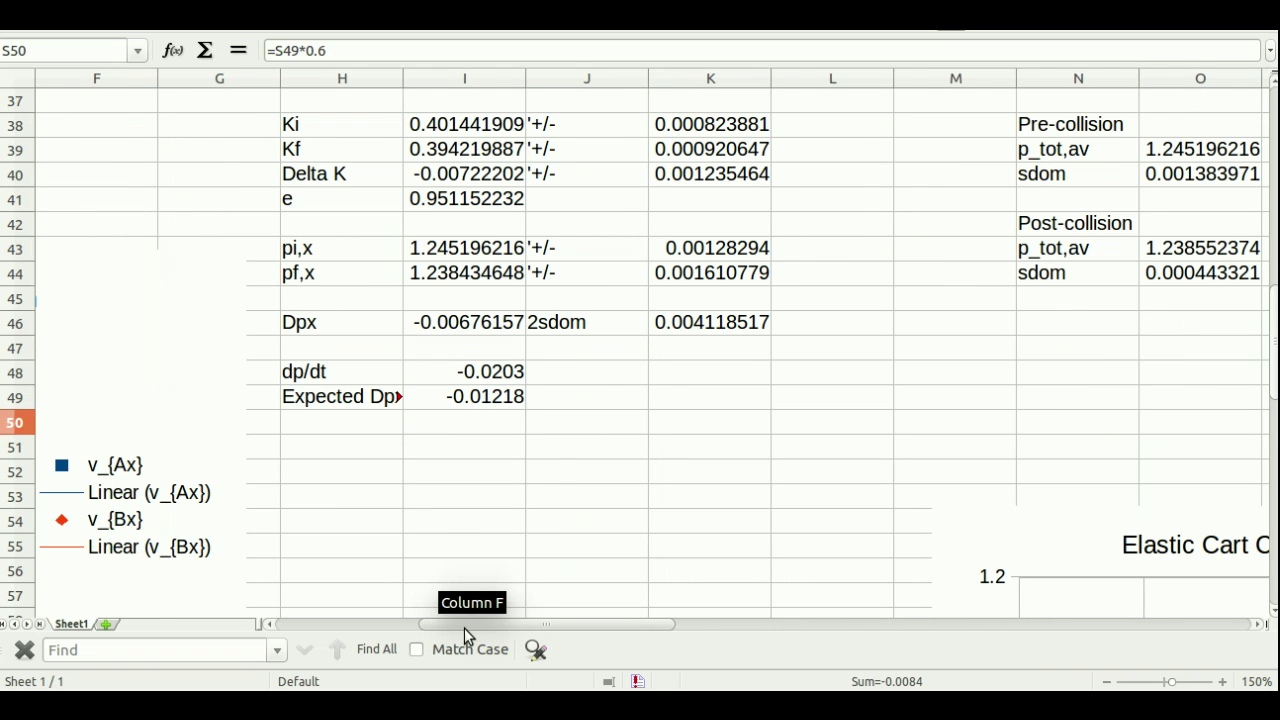
scroll(642, 532, "up", 2)
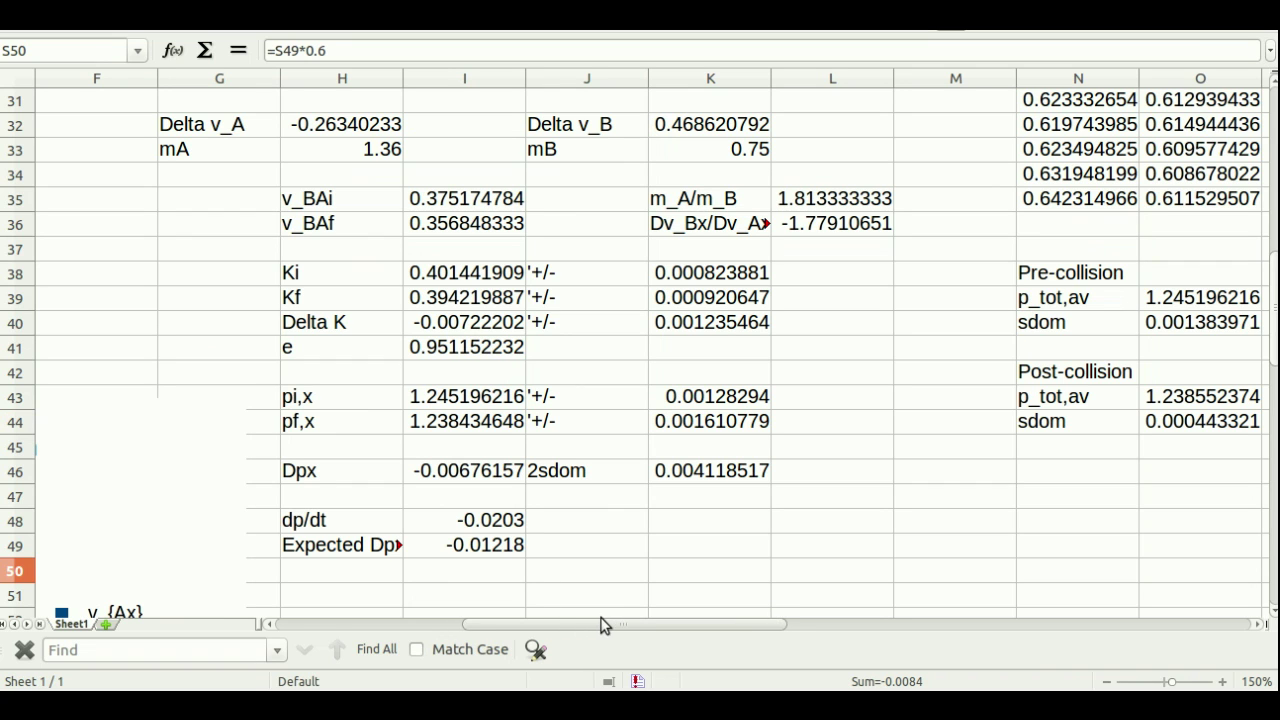
left_click_drag(538, 623, 564, 624)
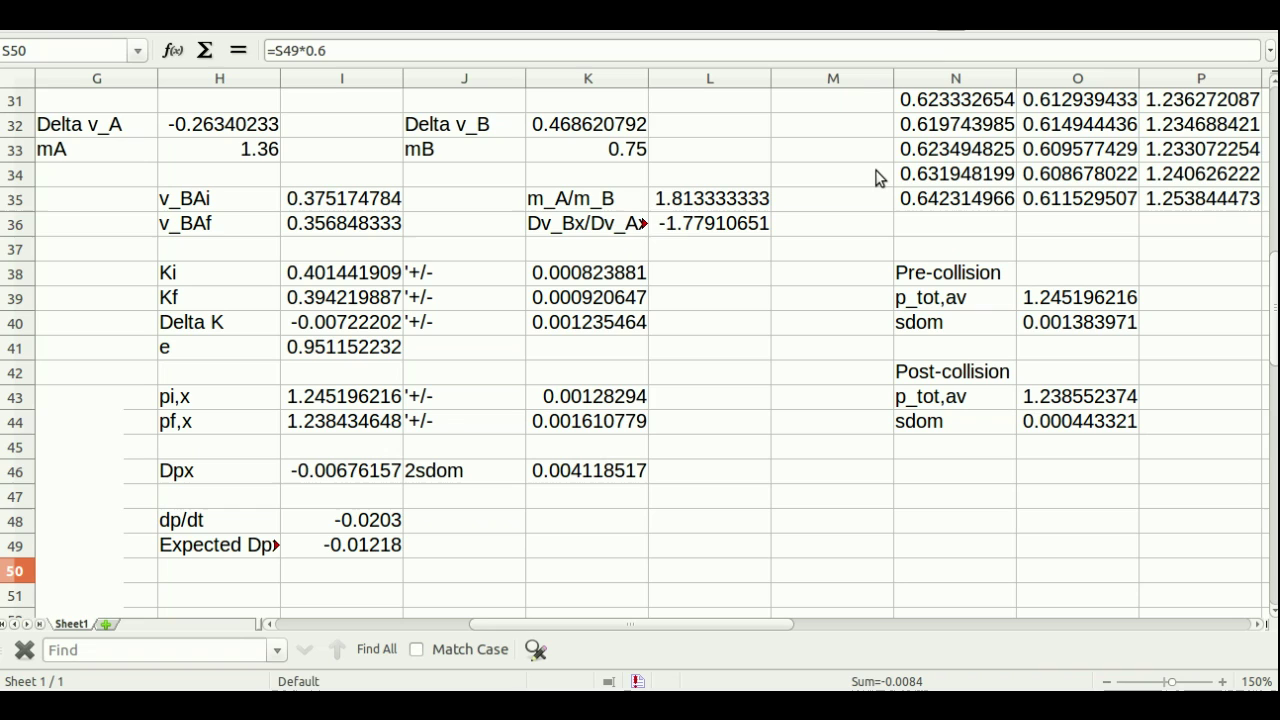
left_click(333, 328)
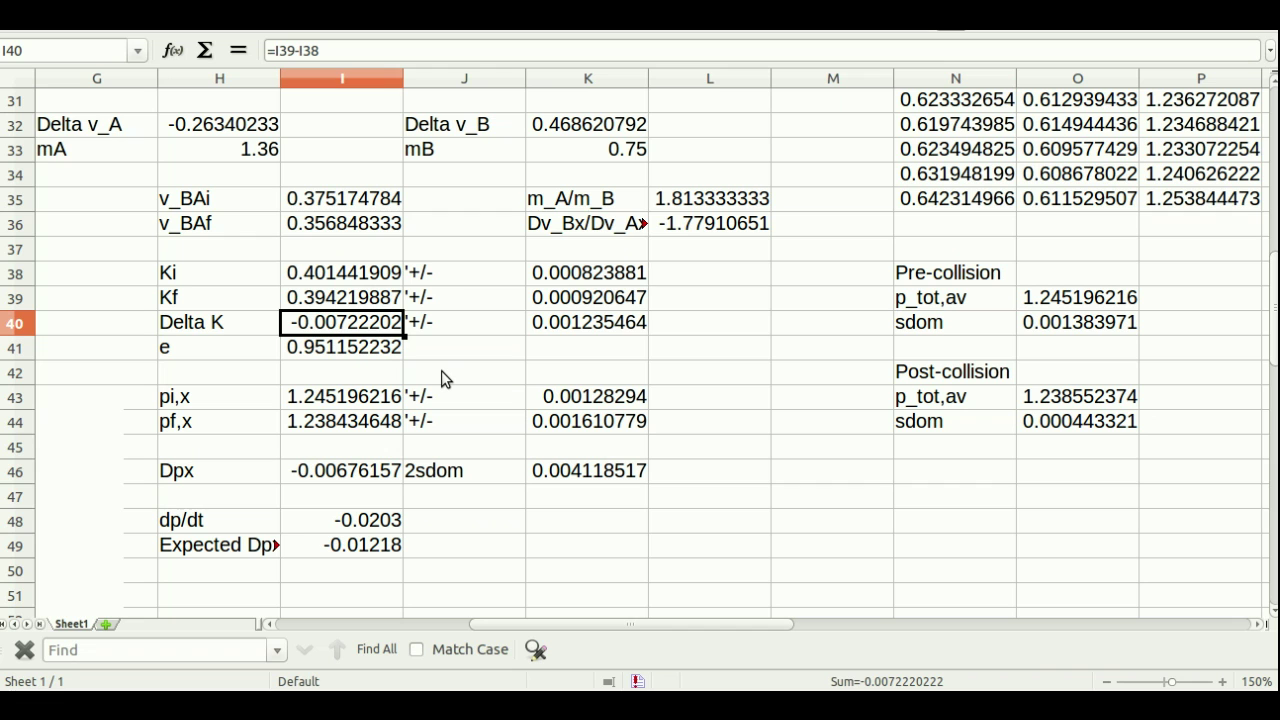
Switch to the moving-frame collision spreadsheet to examine Delta K in I41, and return to the earth-frame spreadsheet.
key("ctrl+alt+Right")
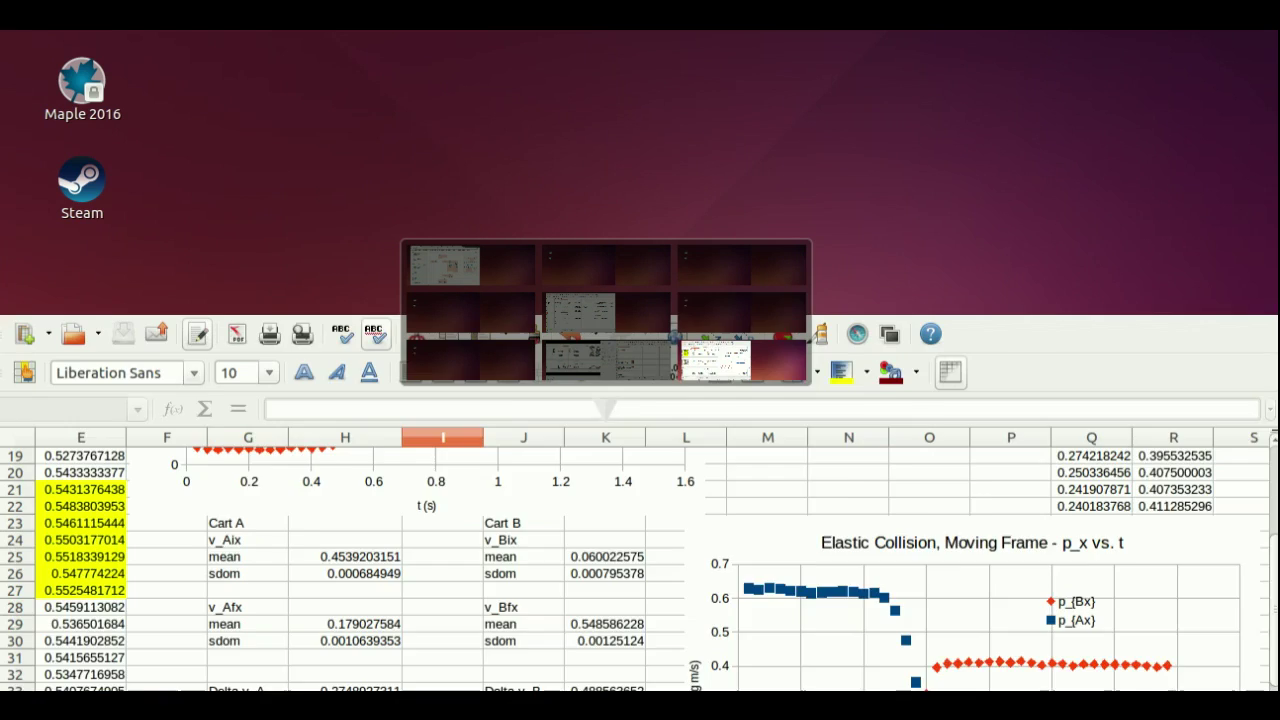
scroll(425, 335, "down", 1)
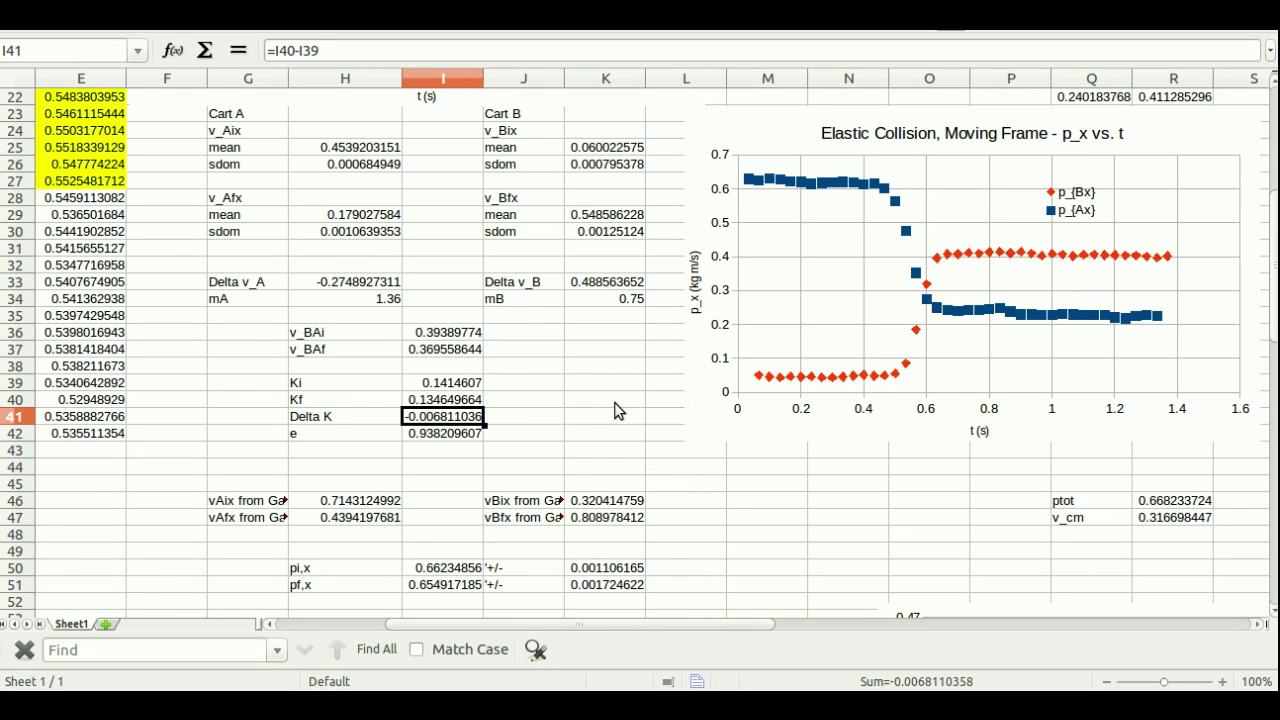
key("ctrl+alt+Right")
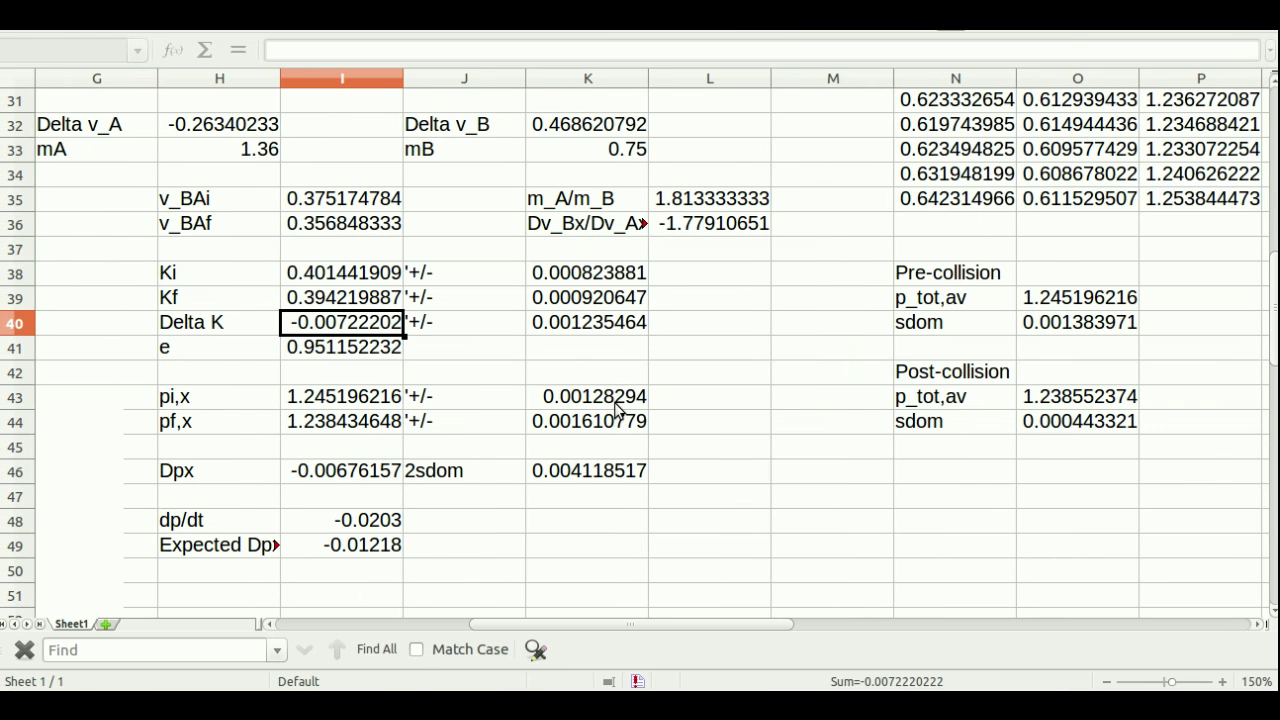